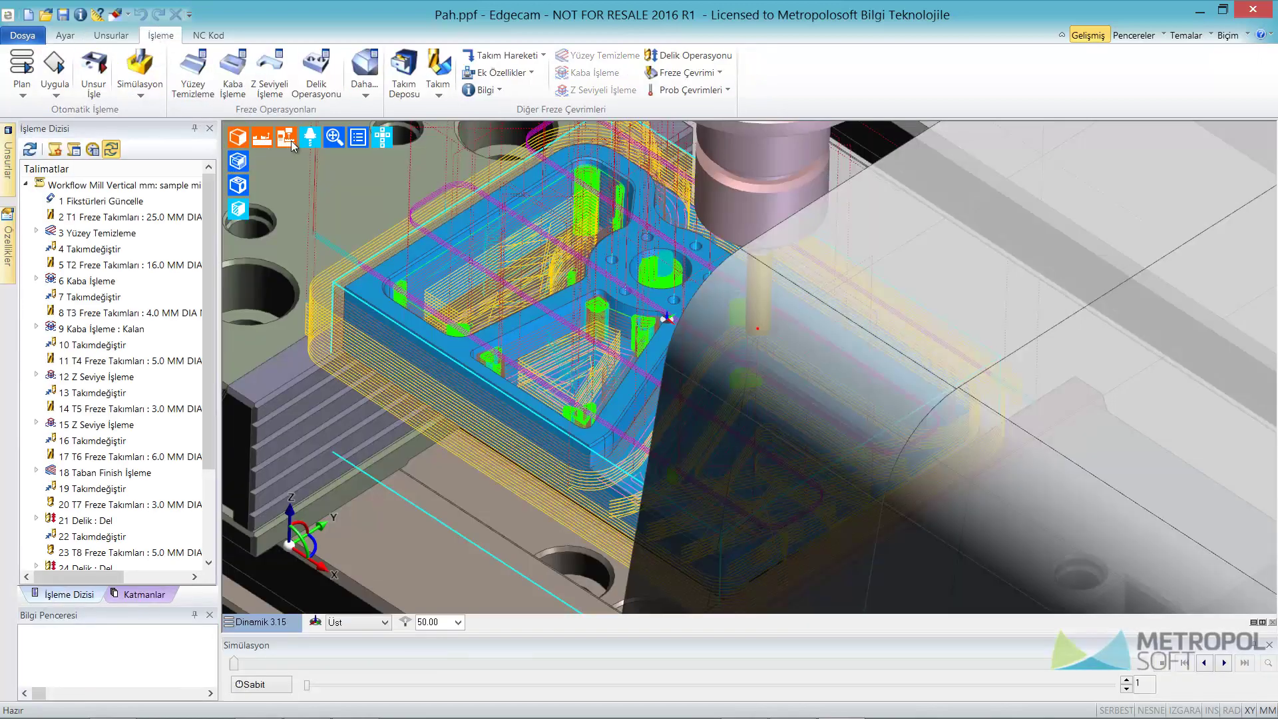
Select every machining sequence instruction and hide all their toolpaths.
click(290, 141)
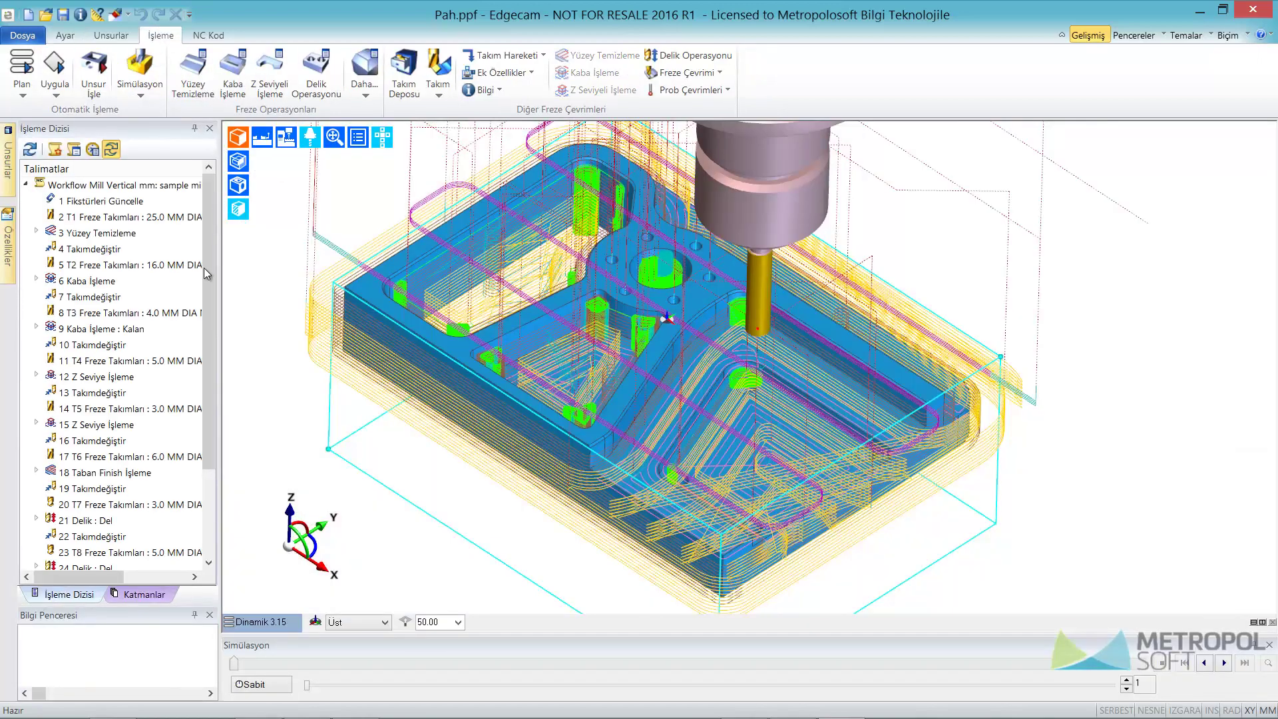
key(ctrl+a)
right_click(152, 326)
click(200, 439)
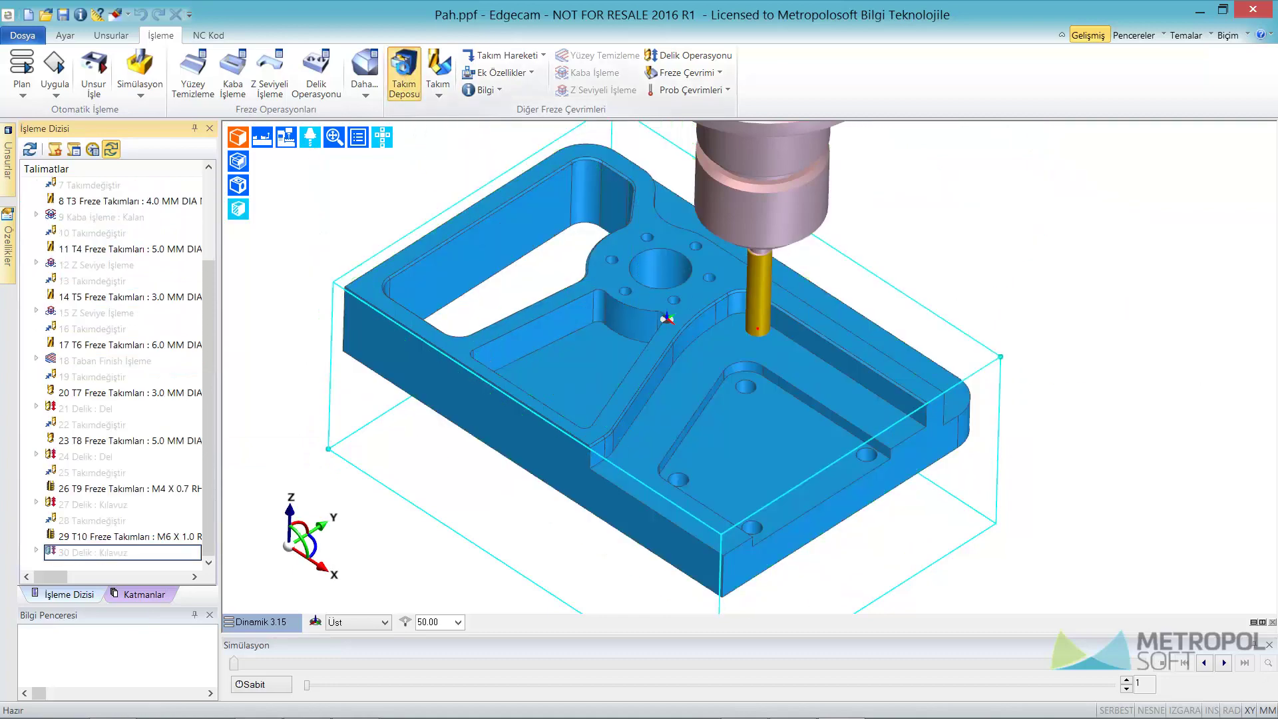
click(404, 72)
Filter the tool store to chamfer mills and copy the 10.0 mm x 45 Deg Chamfer Mill.
click(549, 469)
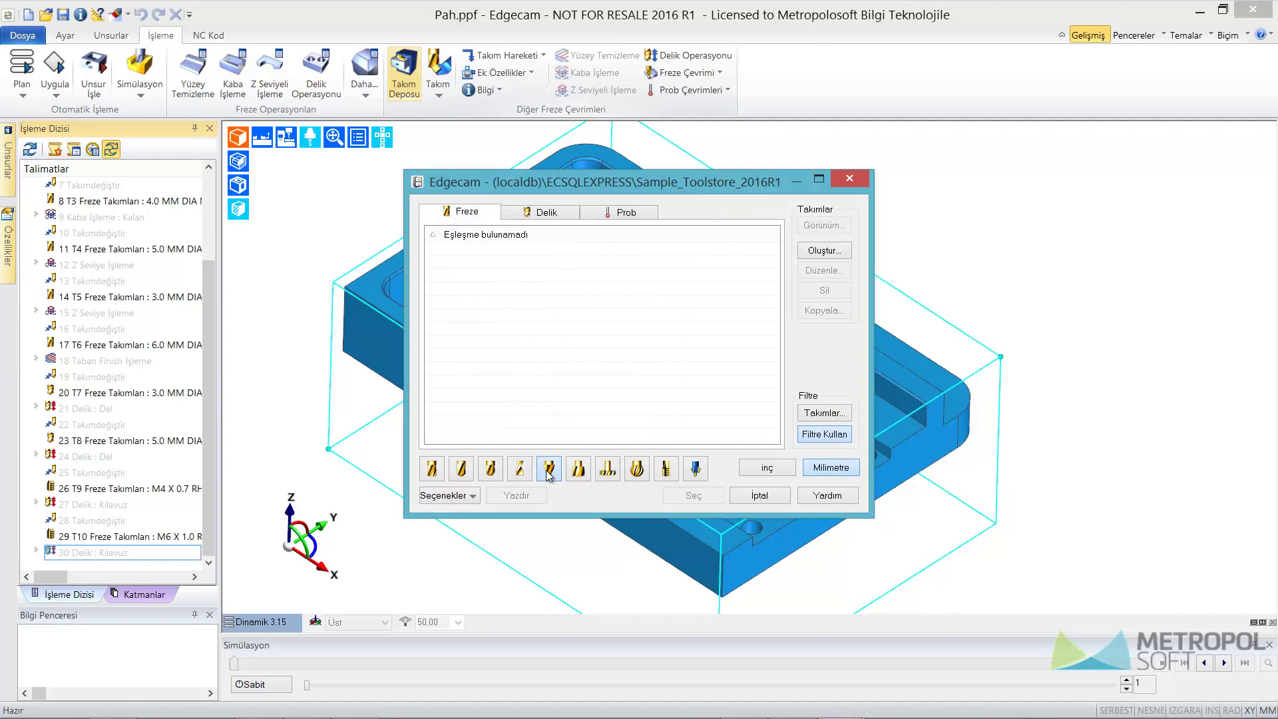
click(802, 437)
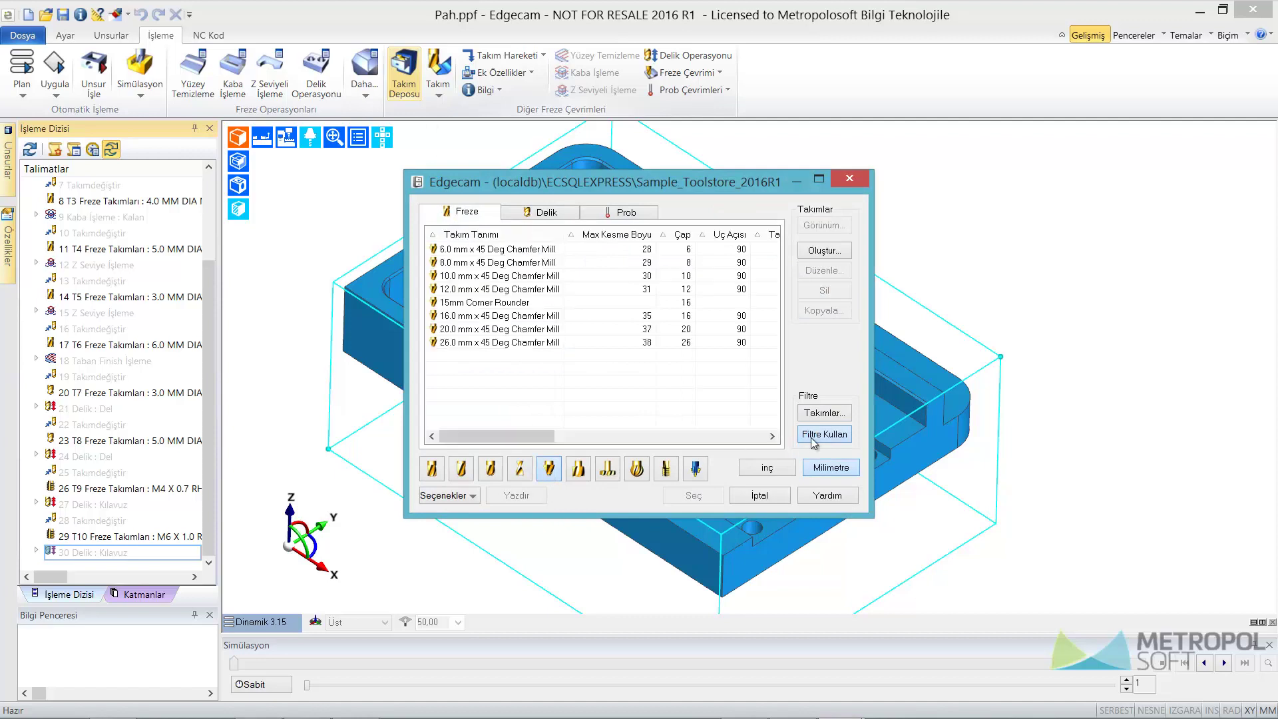
click(457, 278)
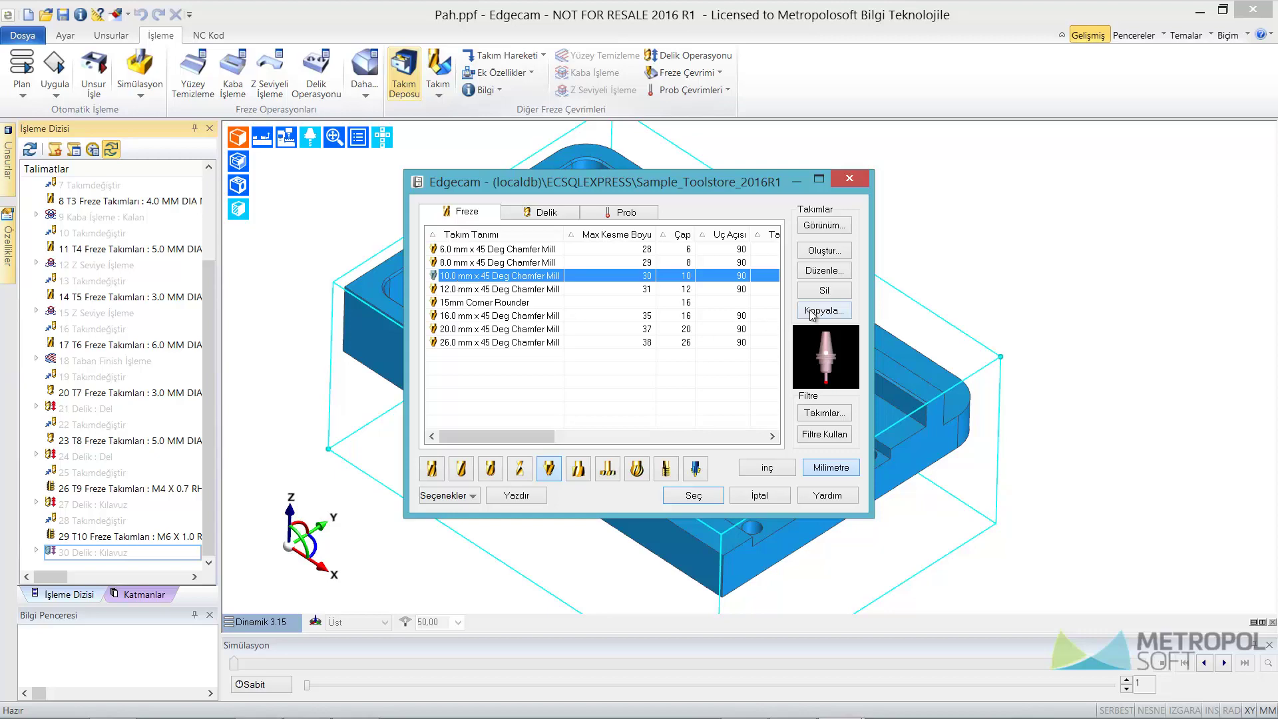
double_click(457, 280)
Name the copied tool '10x45 pah takımı' and clear its description.
text(10x45 )
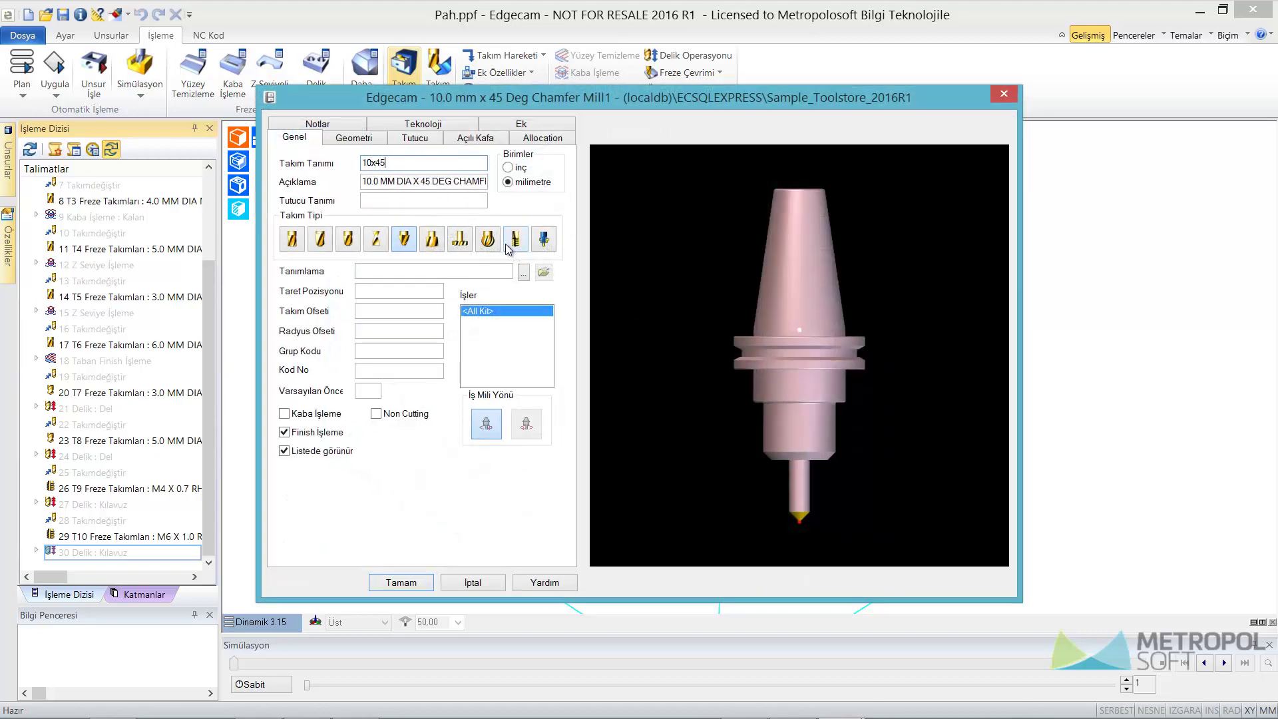
text(pah takımı)
key(ctrl+a)
key(Tab)
key(Delete)
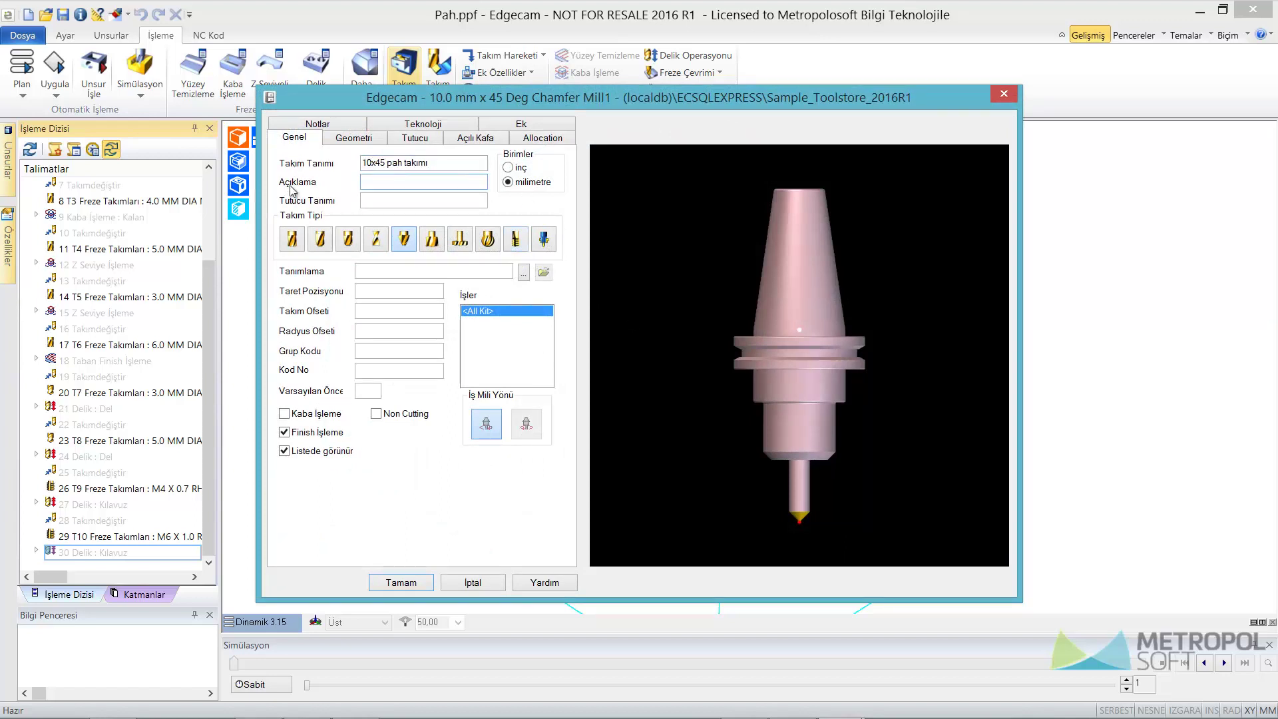
key(ctrl+v)
Set the chamfer tool's cutting length to 4 in its geometry settings.
click(333, 137)
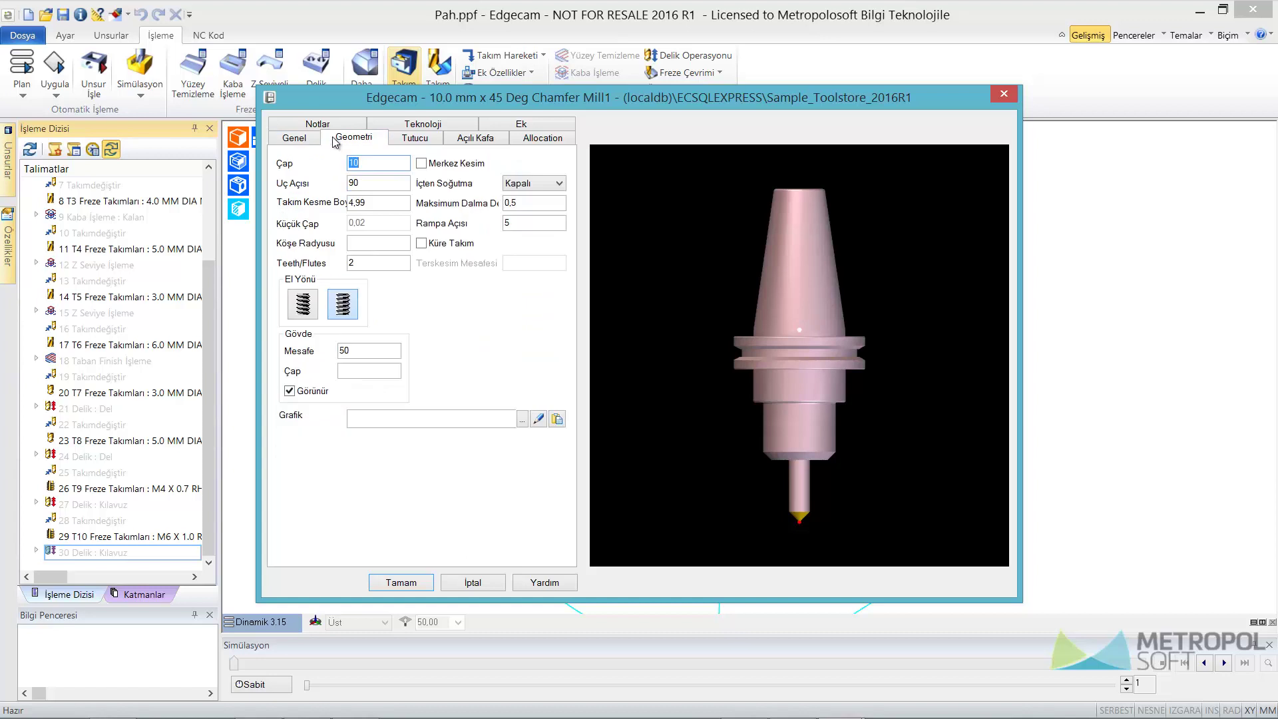
scroll(819, 466, up, 2)
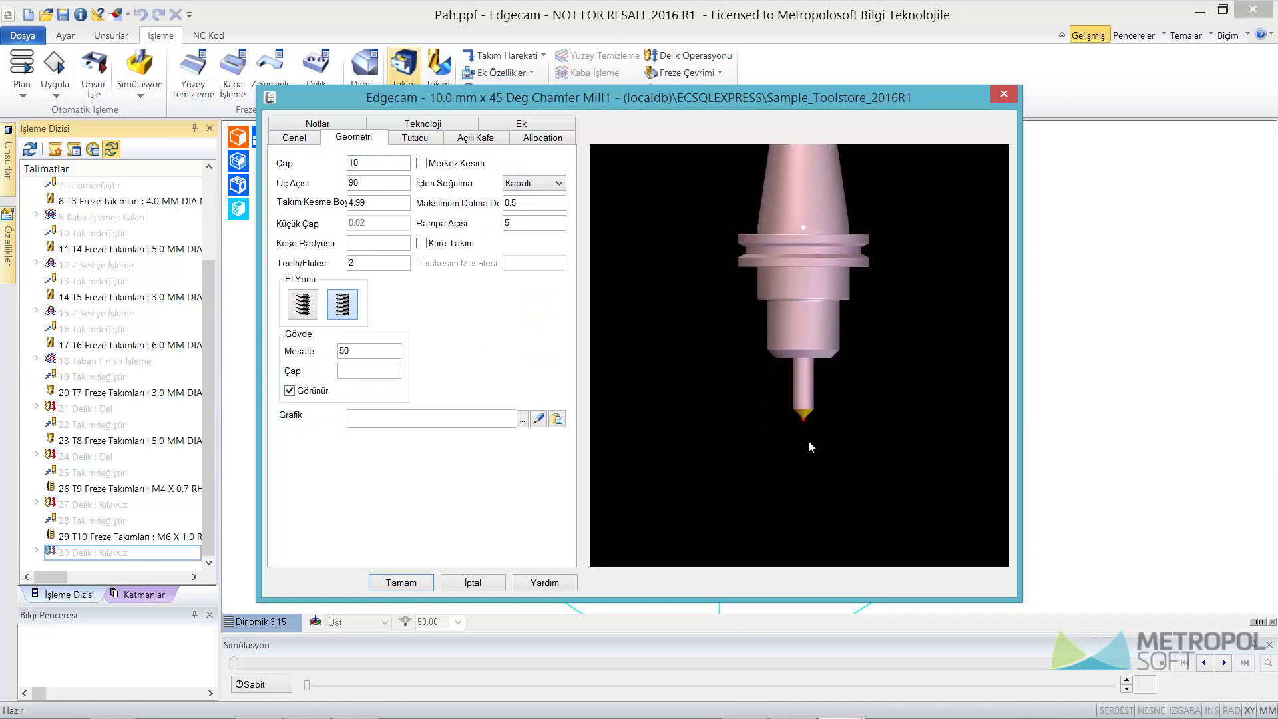
scroll(810, 436, up, 2)
scroll(811, 399, up, 2)
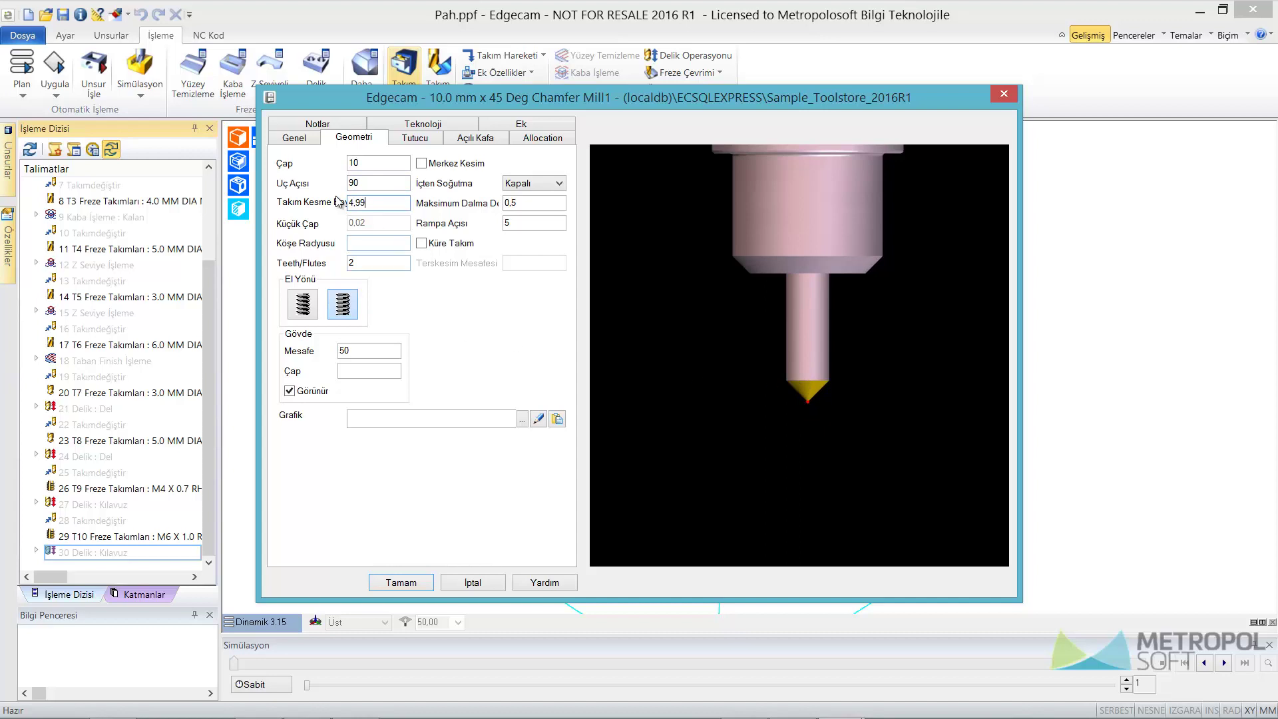
drag(373, 202, 286, 202)
text(3)
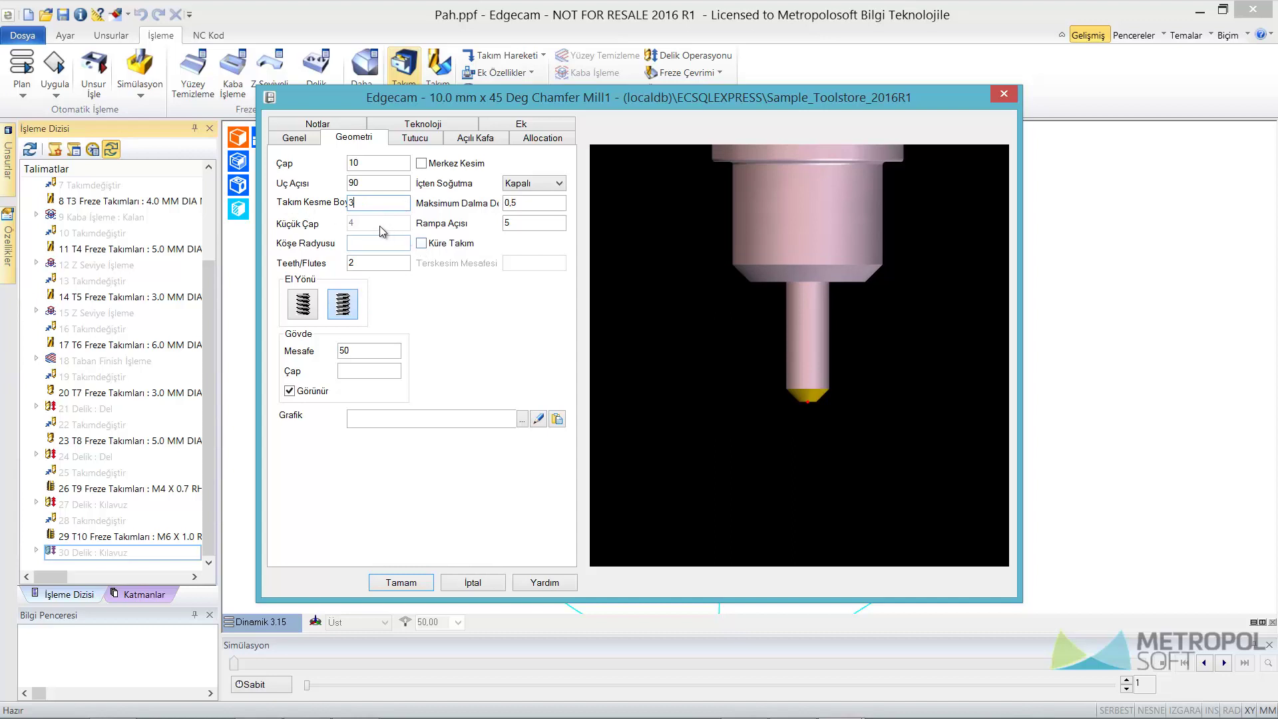
key(BackSpace)
text(4)
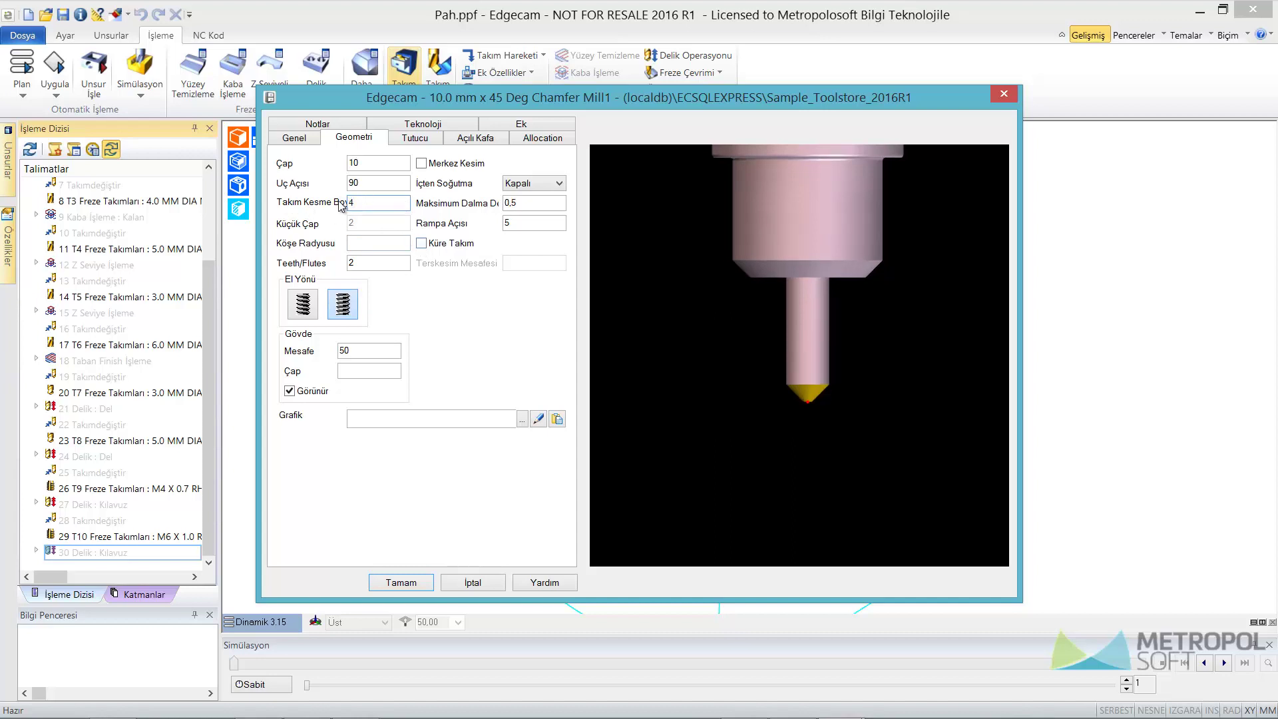
Set the small diameter to 2 and save the tool to the tool store.
scroll(799, 388, up, 3)
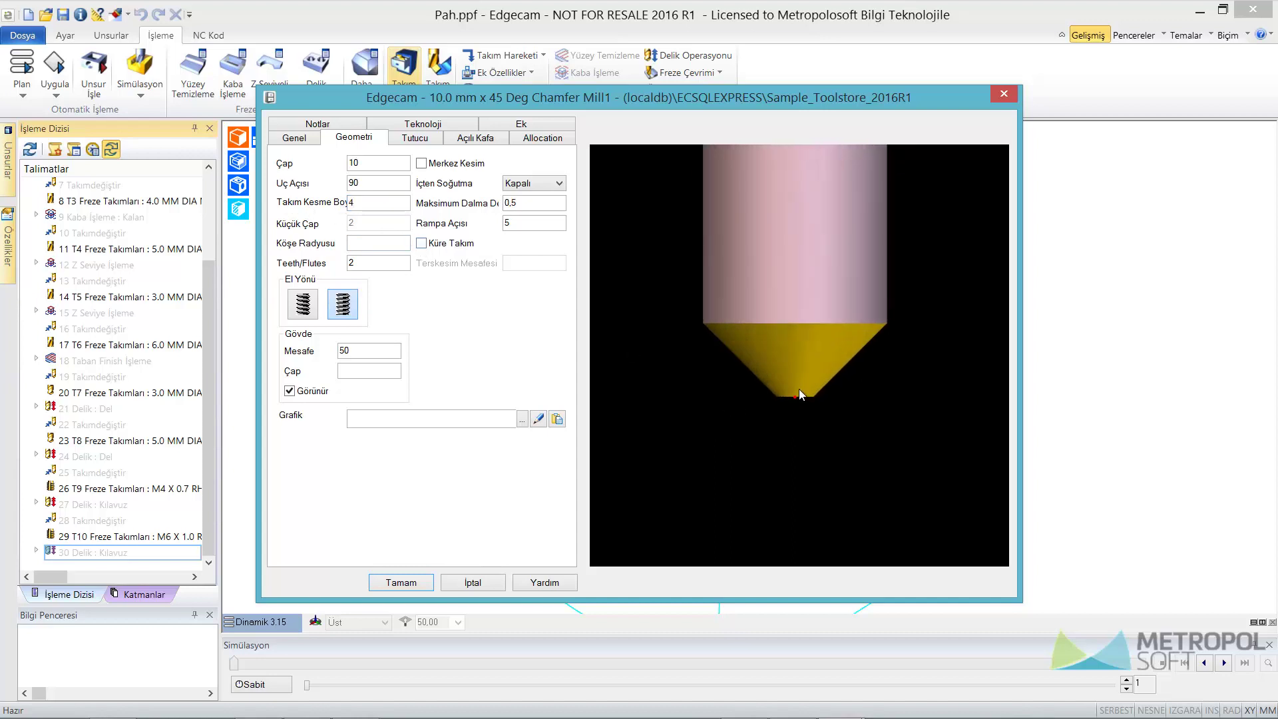
text(,5)
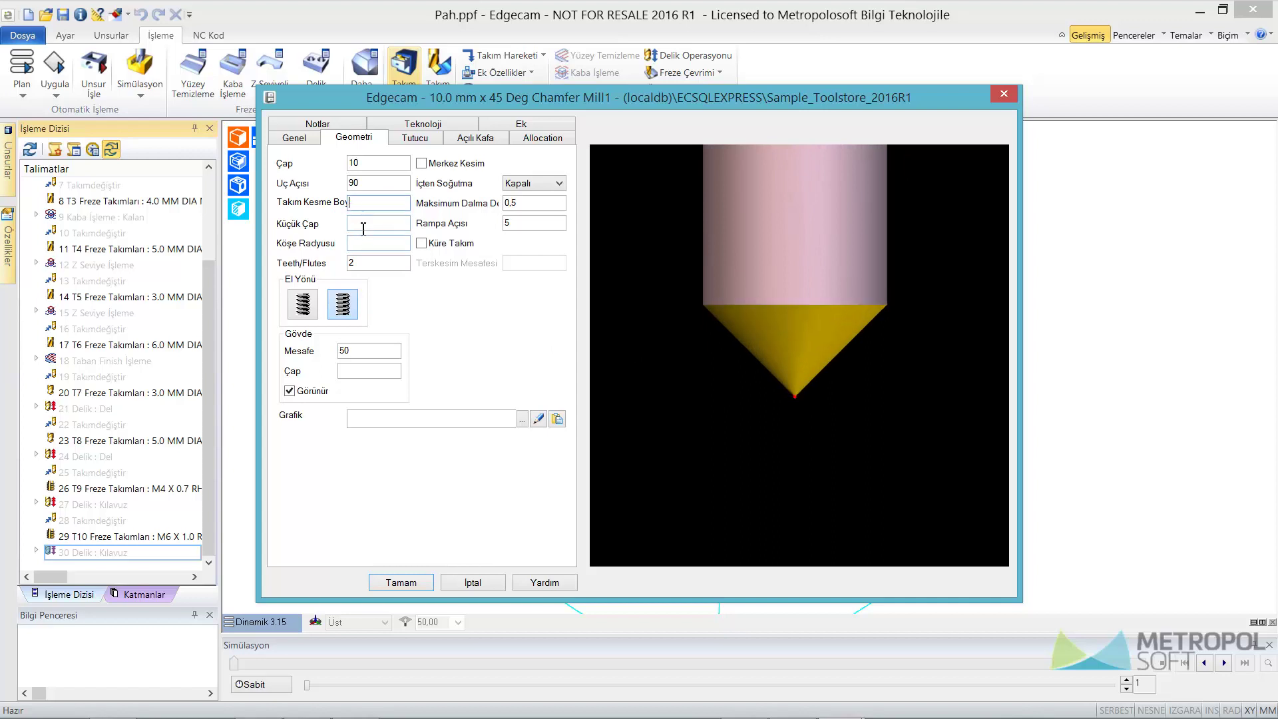
click(364, 224)
text(1)
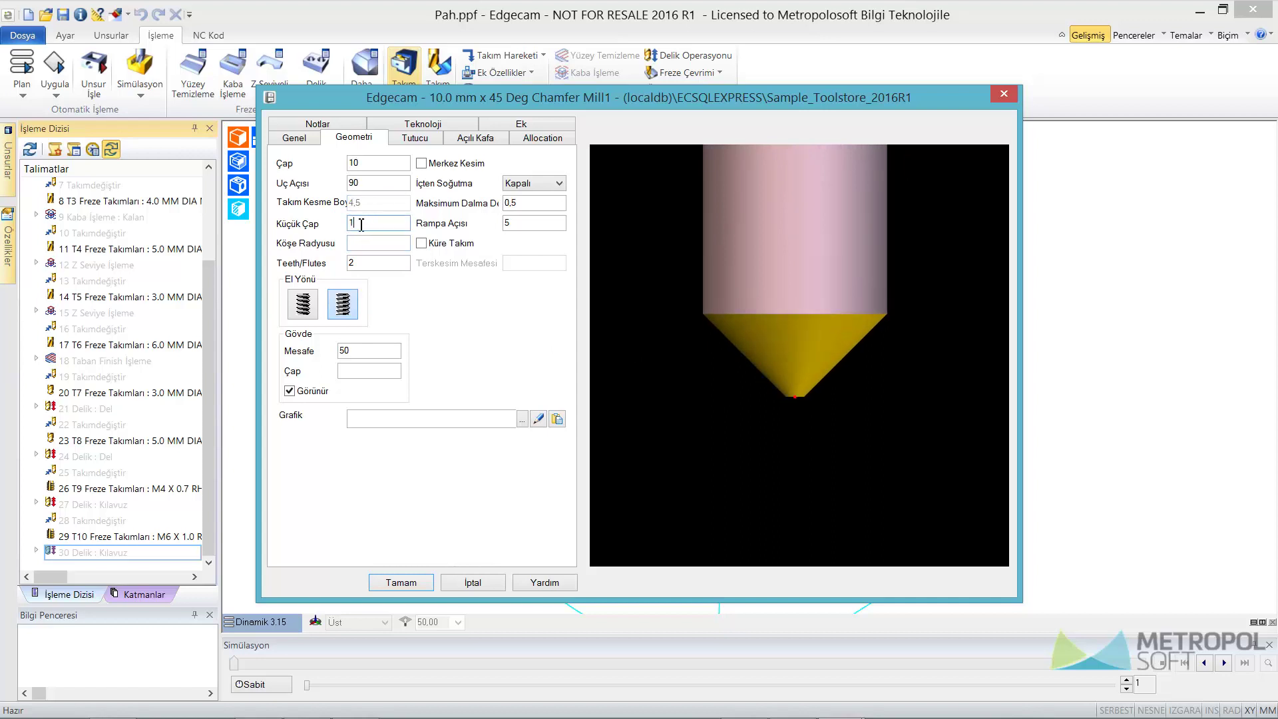
key(BackSpace)
text(2)
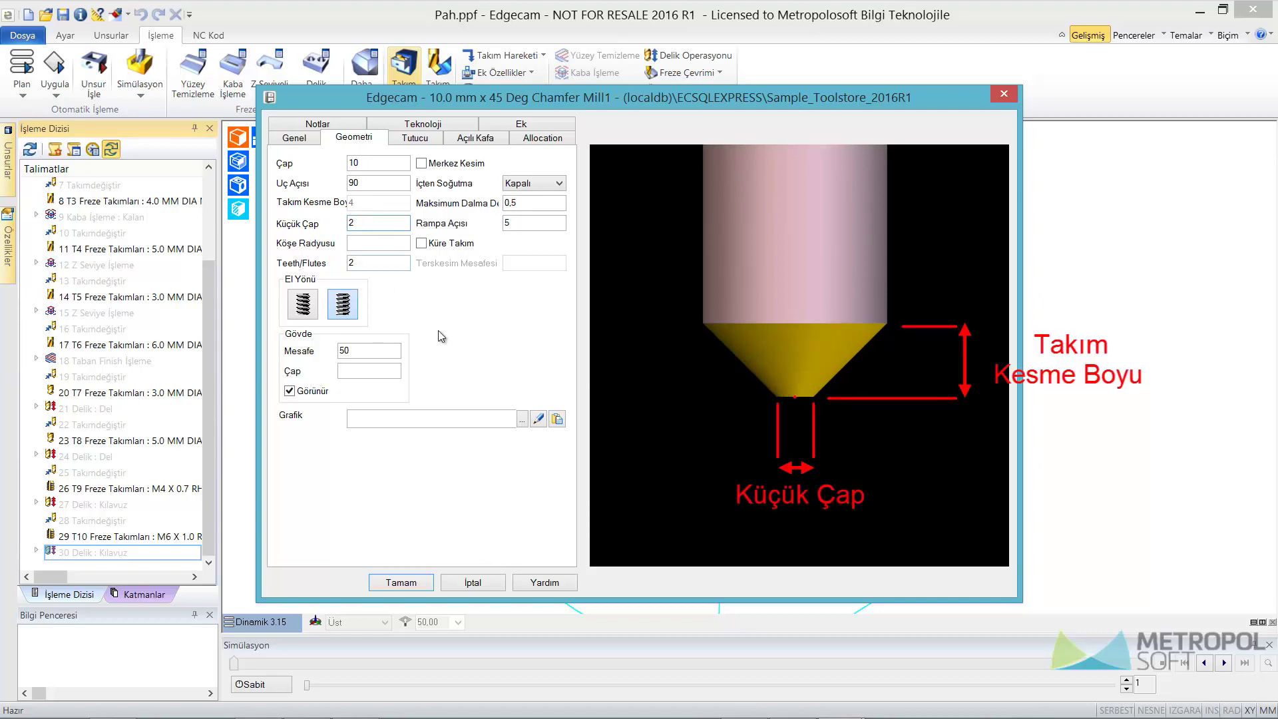
click(400, 583)
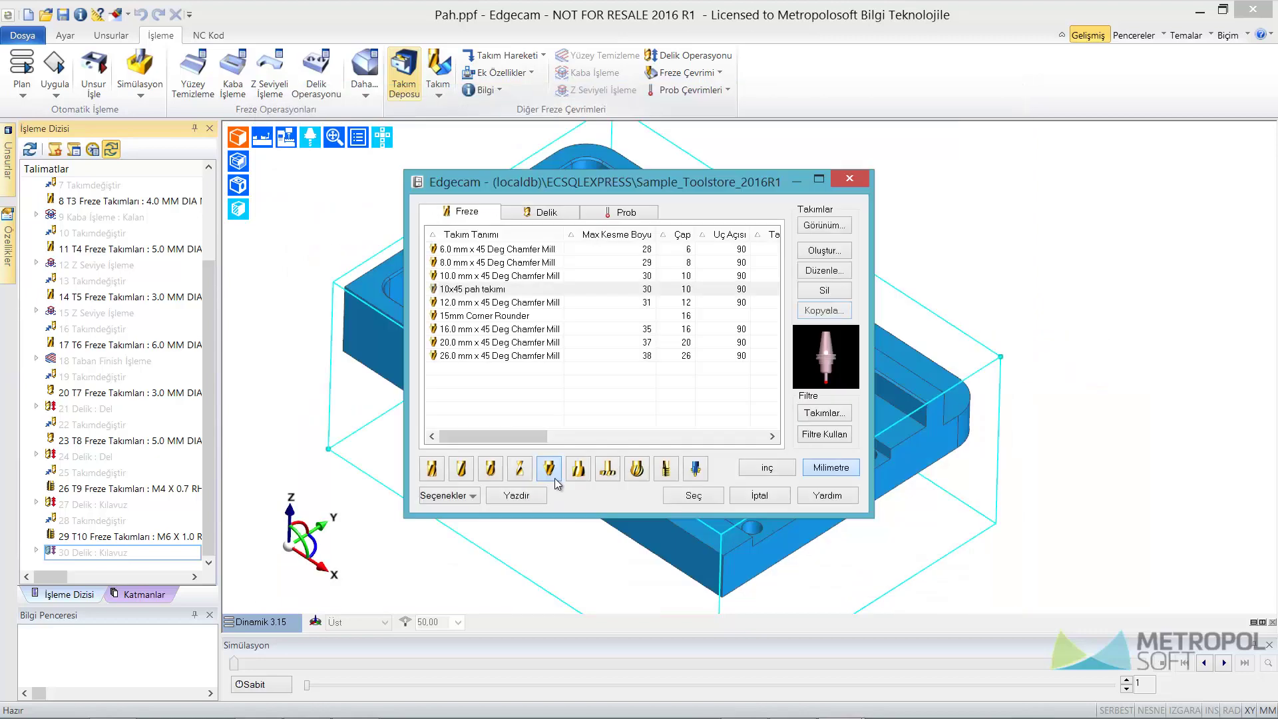
Add the tool to the sequence as T11 at position 11, coloured cyan.
click(696, 496)
click(506, 305)
text(1)
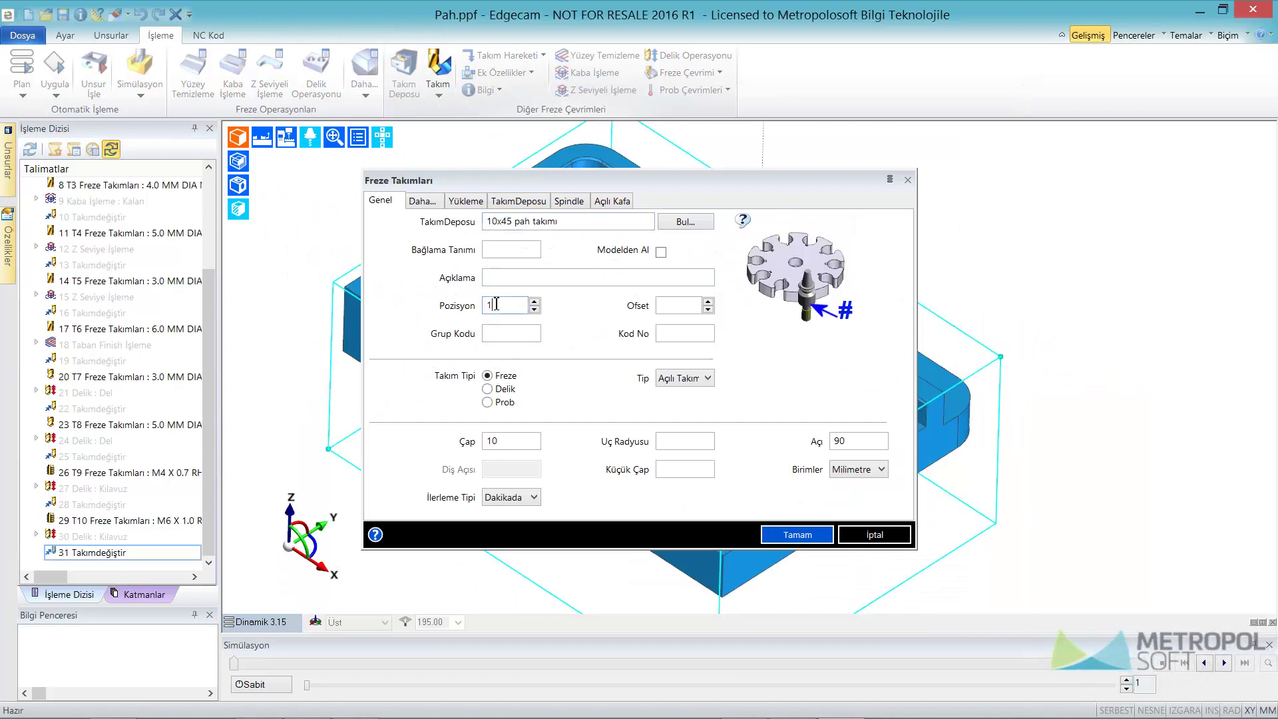
text(1)
click(506, 278)
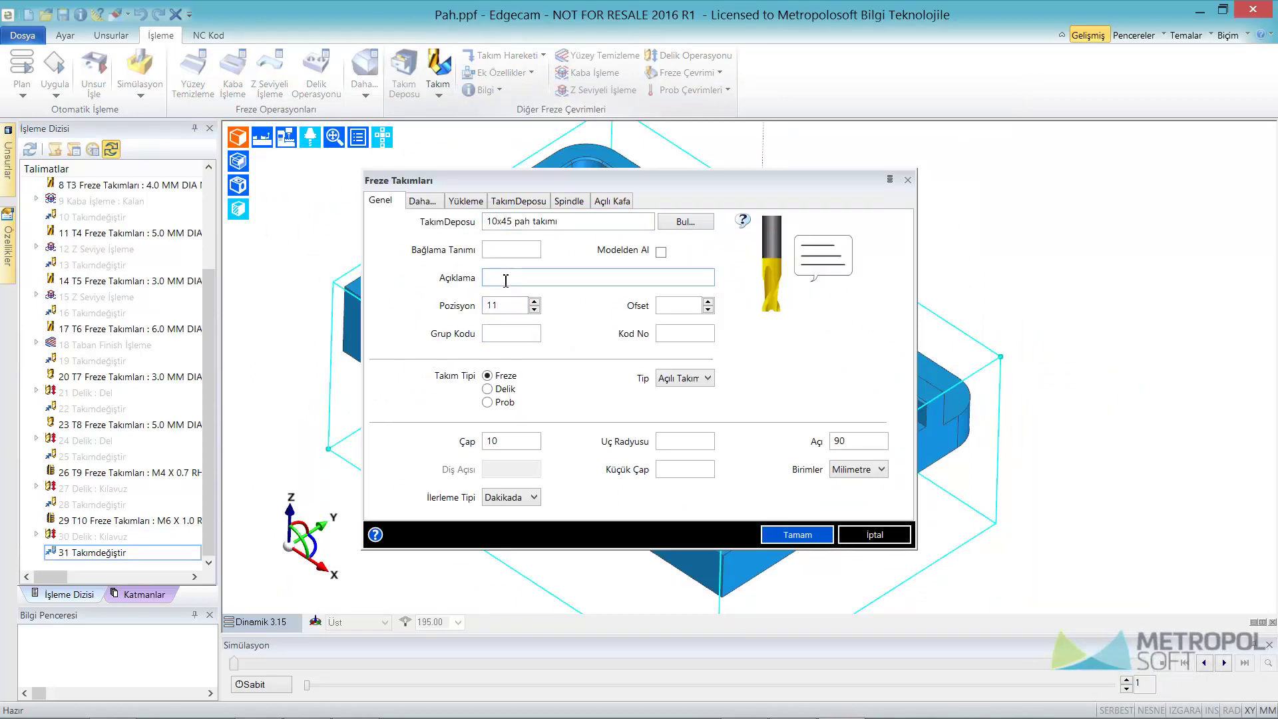
click(623, 222)
click(422, 200)
click(534, 423)
click(563, 455)
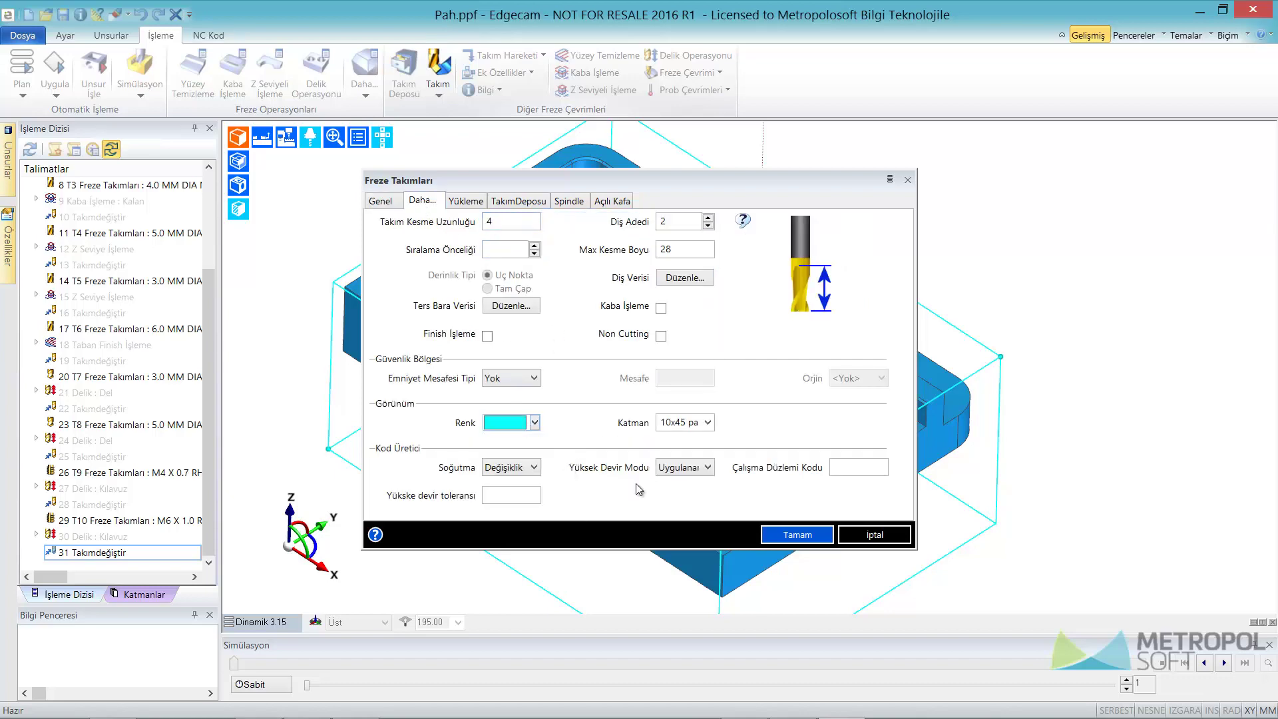
click(797, 535)
Select the L-shaped pocket floor face and adjust the view along the pocket edge.
click(782, 357)
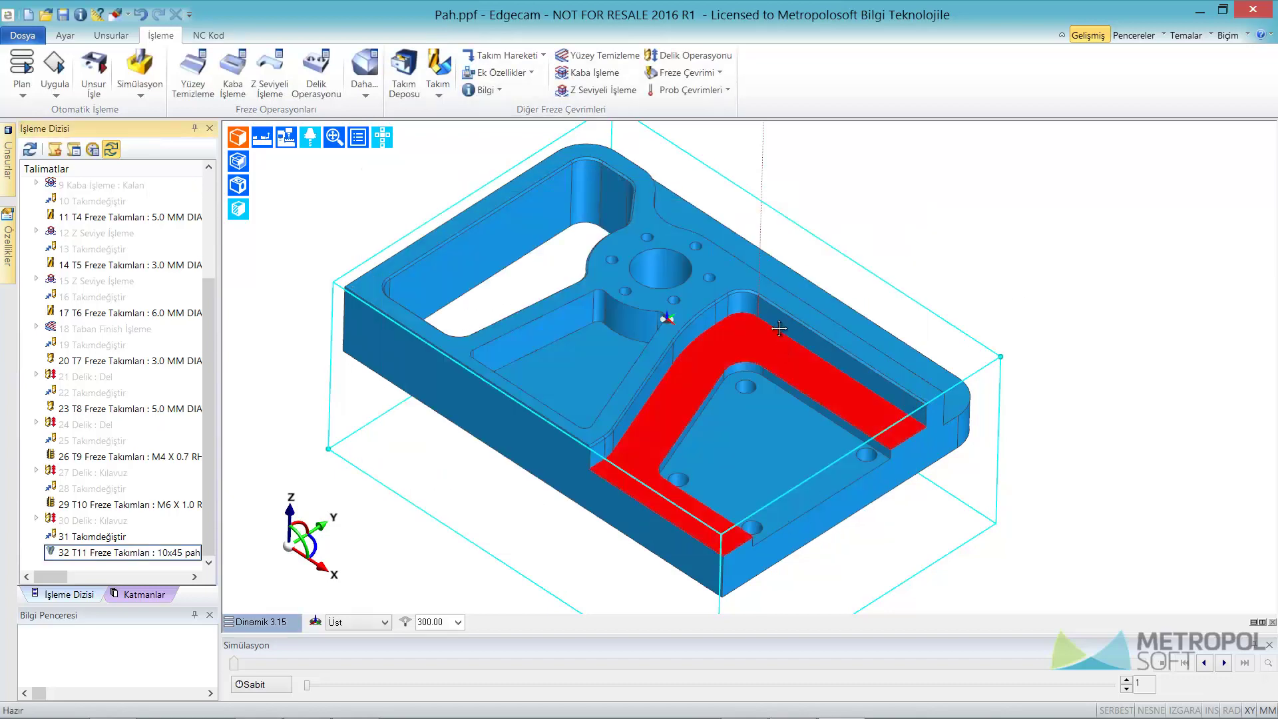
scroll(781, 358, up, 3)
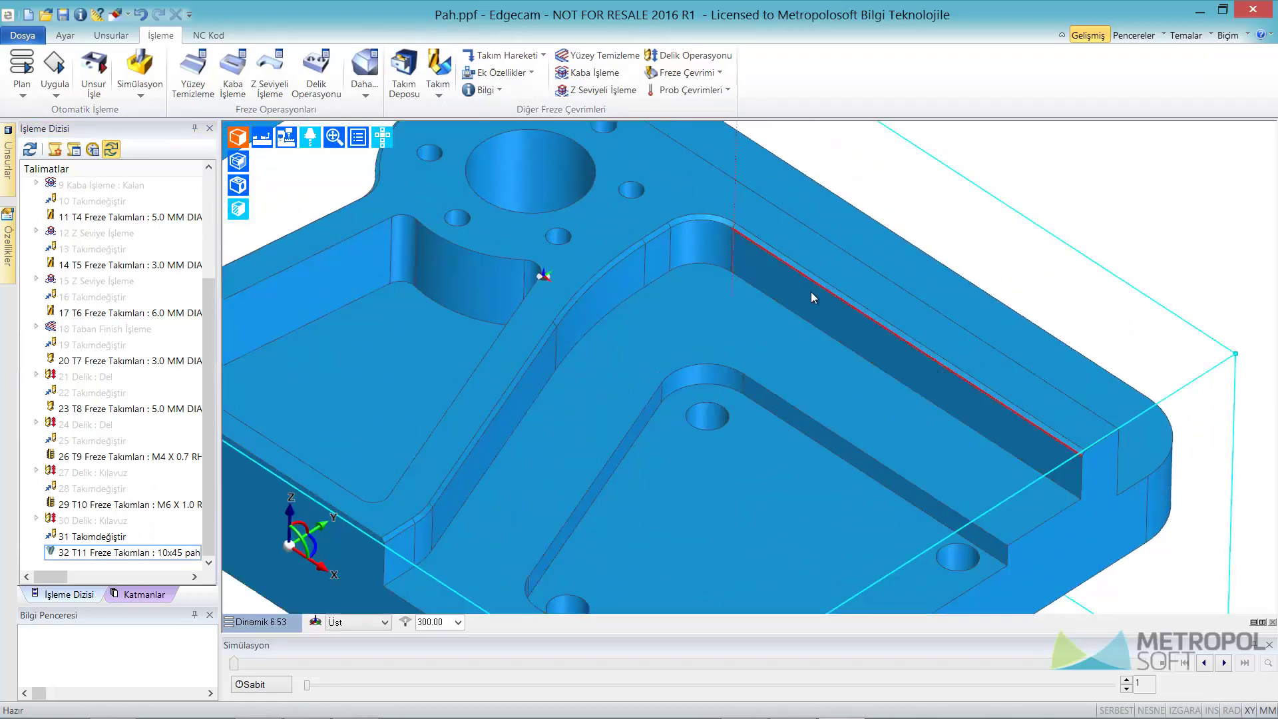
middle_drag(536, 353, 636, 406)
scroll(636, 407, down, 3)
click(686, 72)
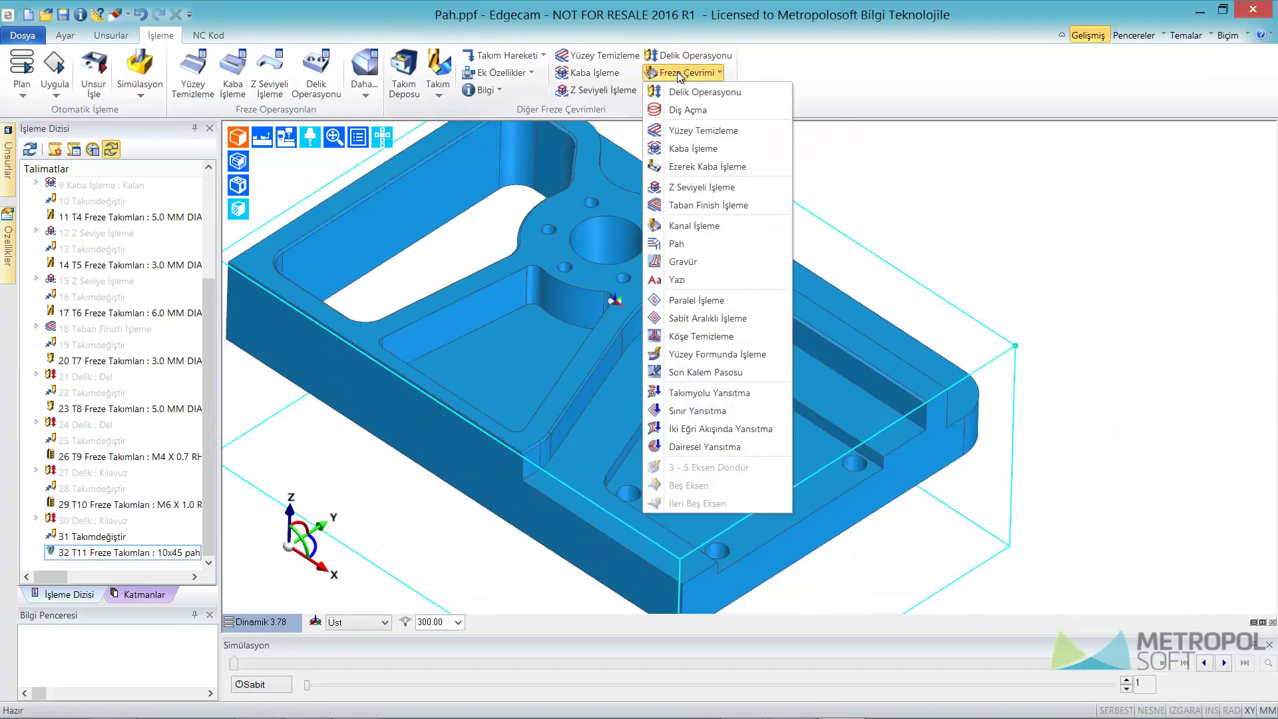
Start the Pah chamfer cycle and move its settings aside to view the part.
click(739, 244)
right_click(750, 232)
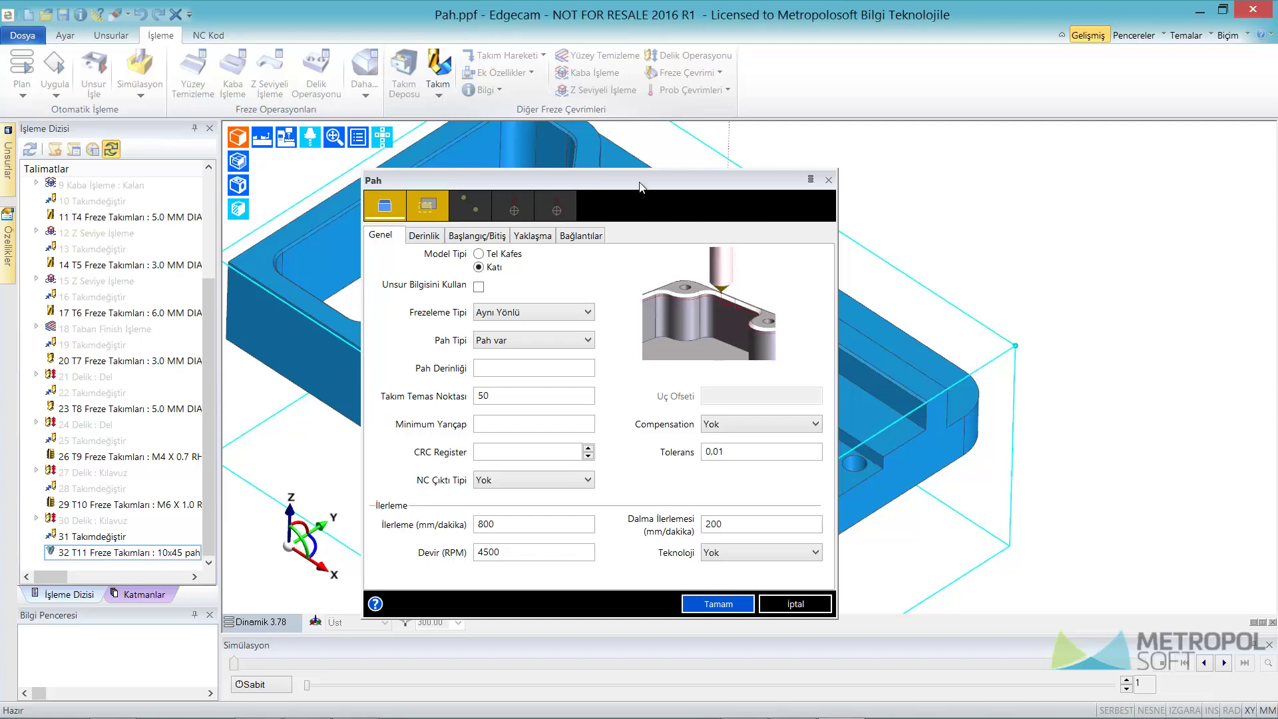
drag(645, 188, 1026, 145)
click(619, 312)
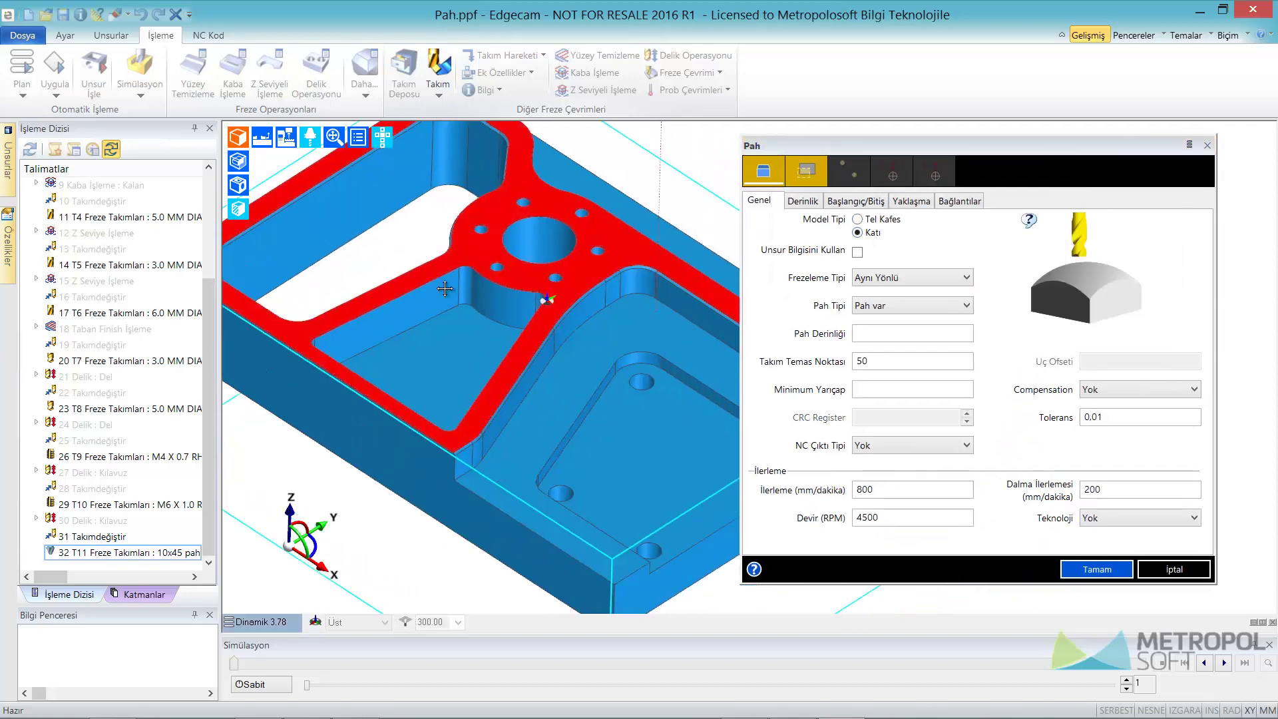
middle_drag(656, 349, 490, 302)
click(659, 173)
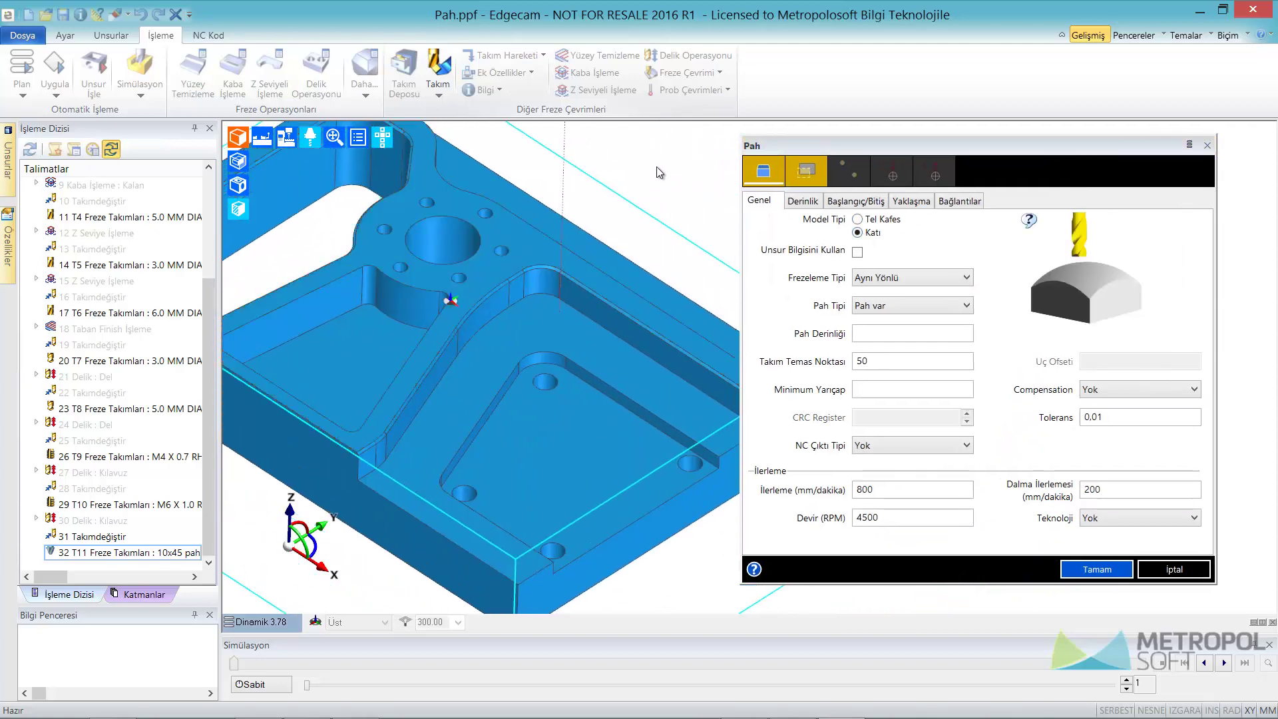
Try Ters Yönlü and Çift Yönlü milling directions, settling back on Aynı Yönlü.
click(874, 281)
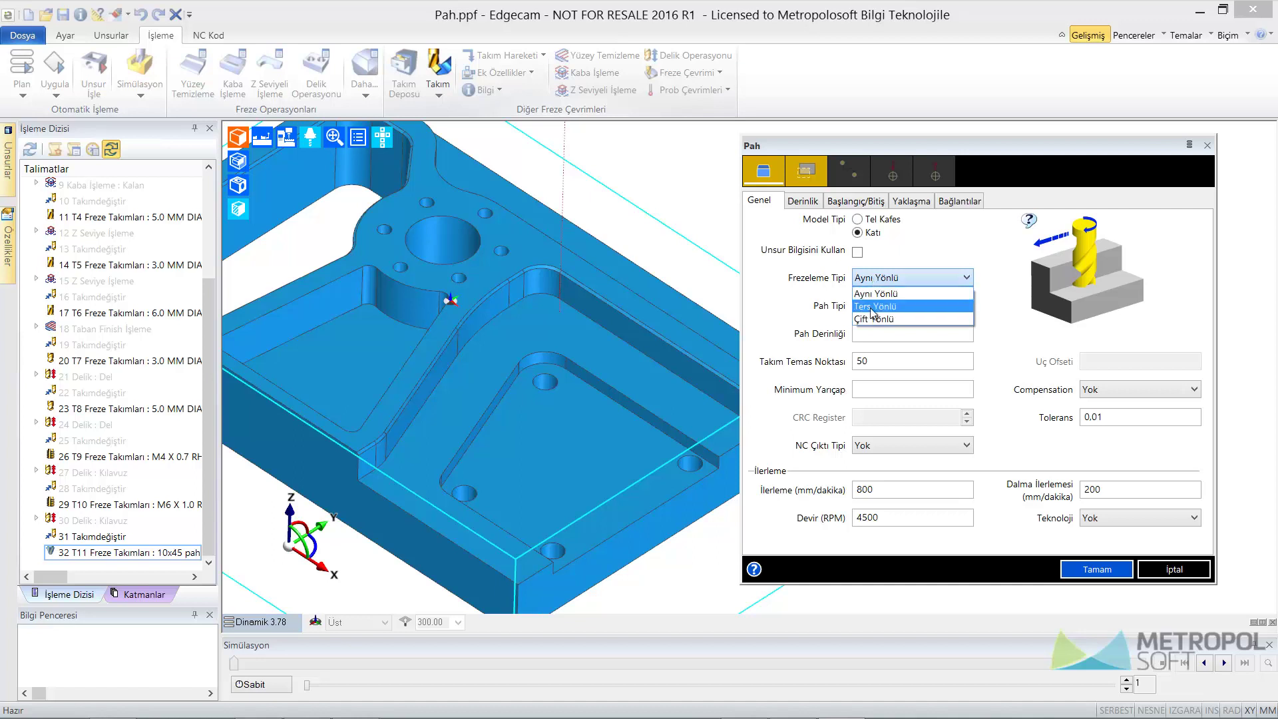
click(872, 307)
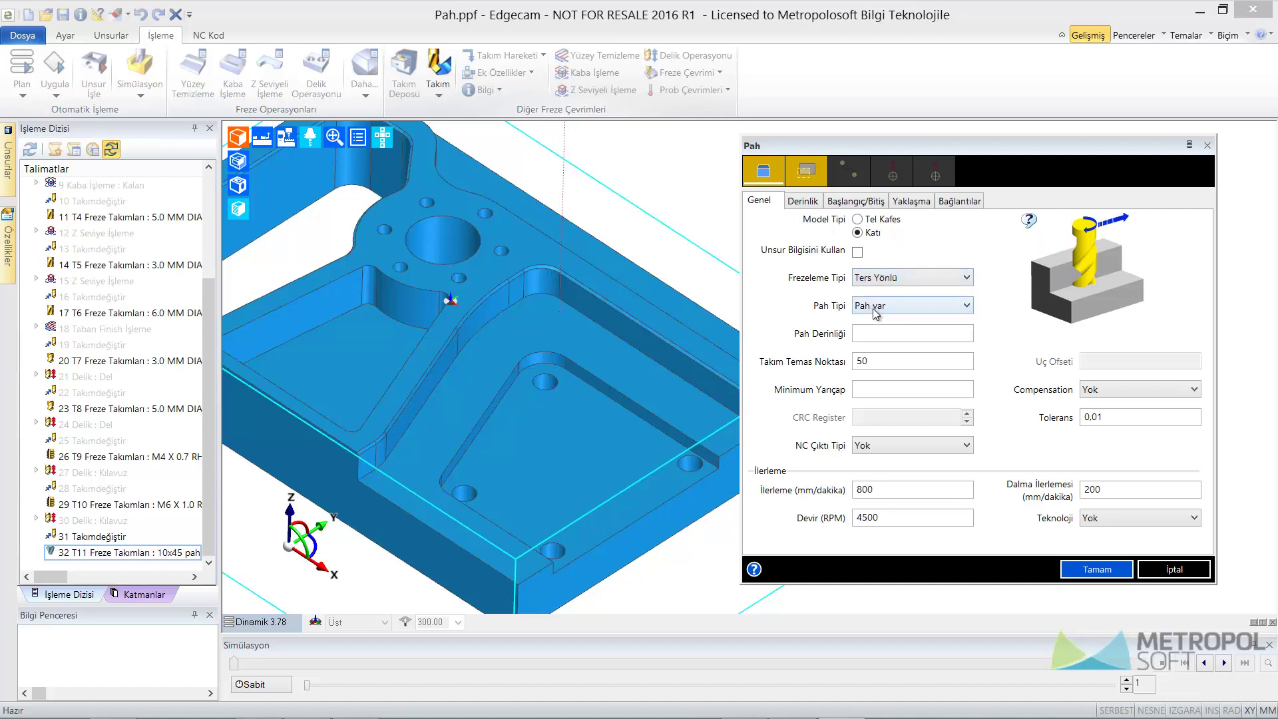
key(Down)
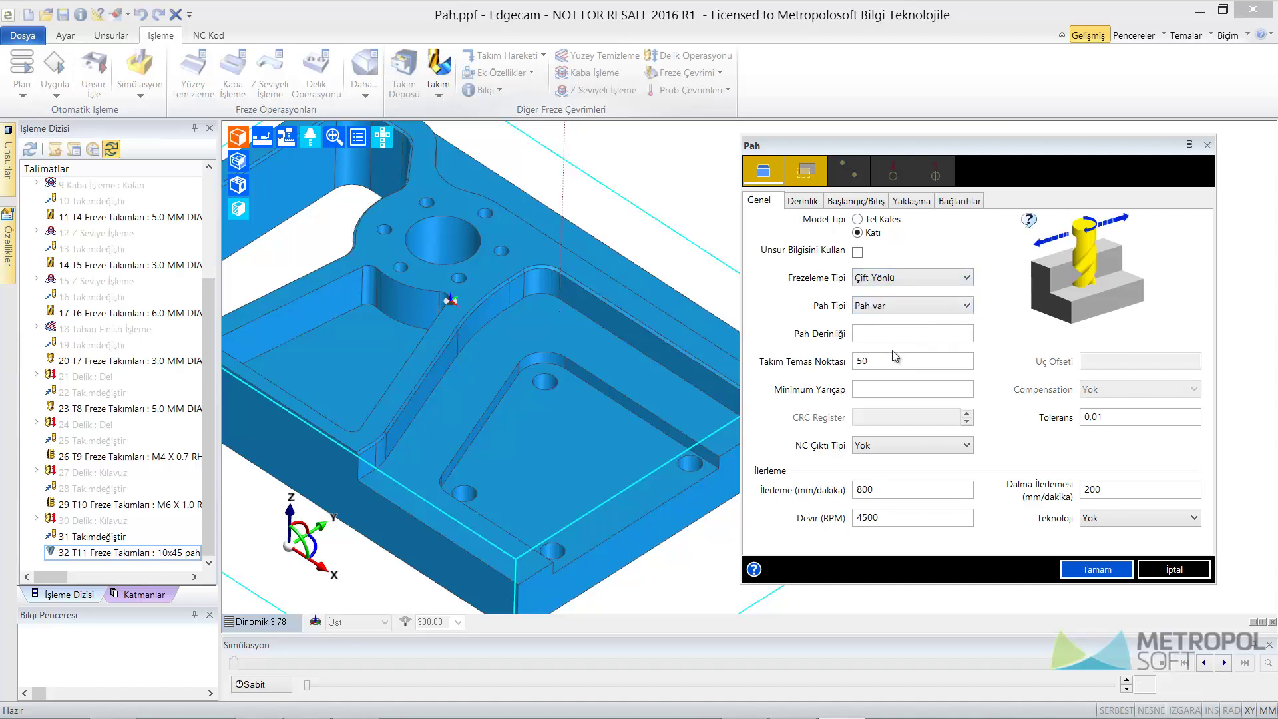
key(Up)
key(Up)
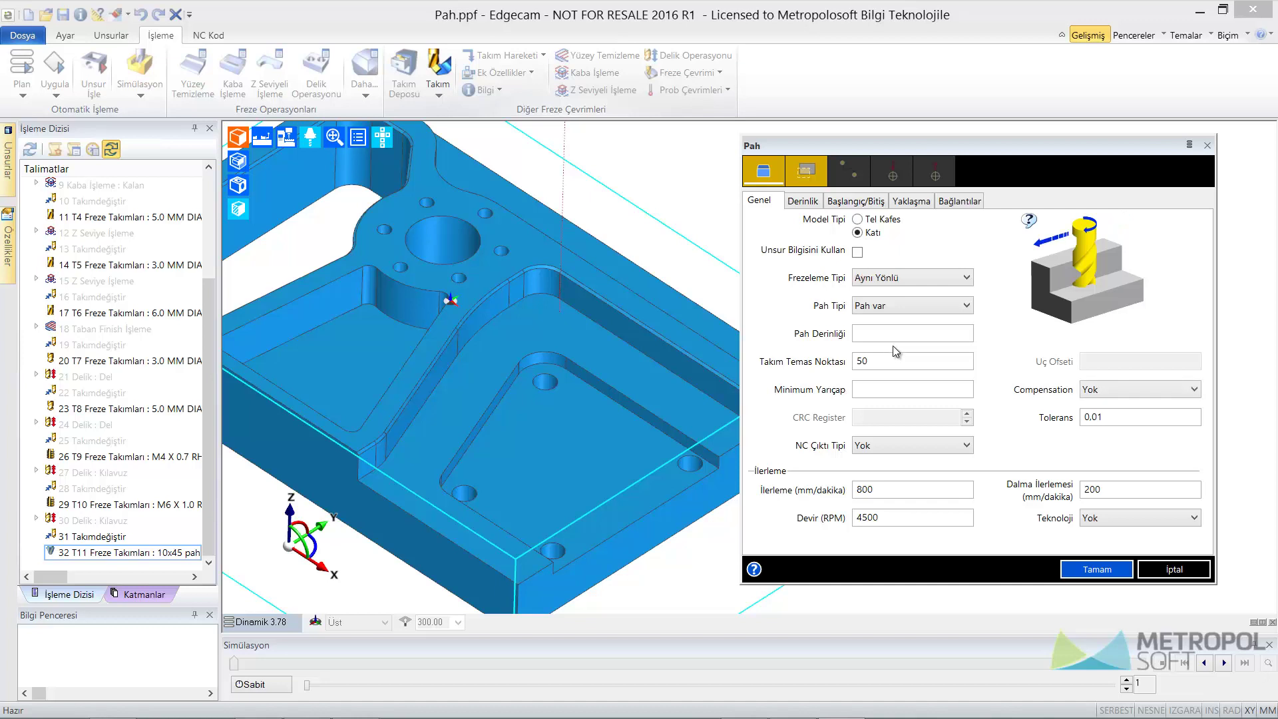
click(889, 305)
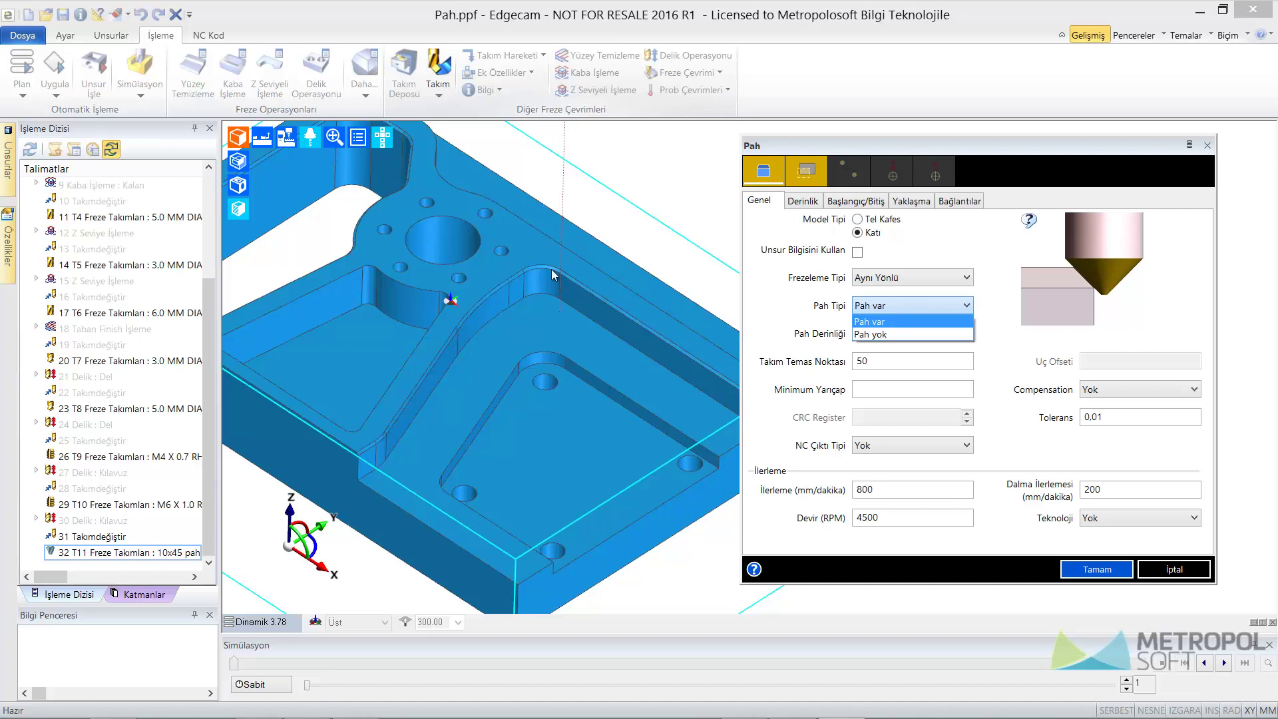
Set chamfer type Pah var, tool contact point 50, feed 500 mm/min and 1200 RPM.
click(867, 322)
click(874, 334)
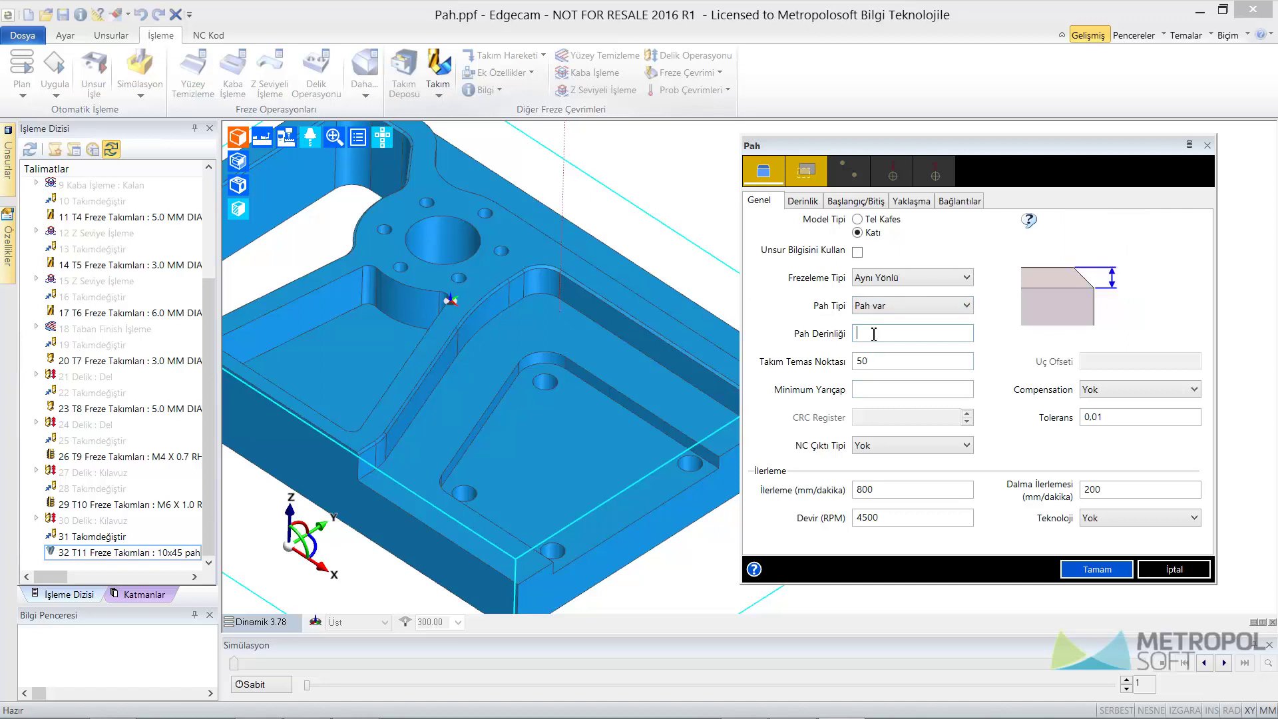
click(878, 362)
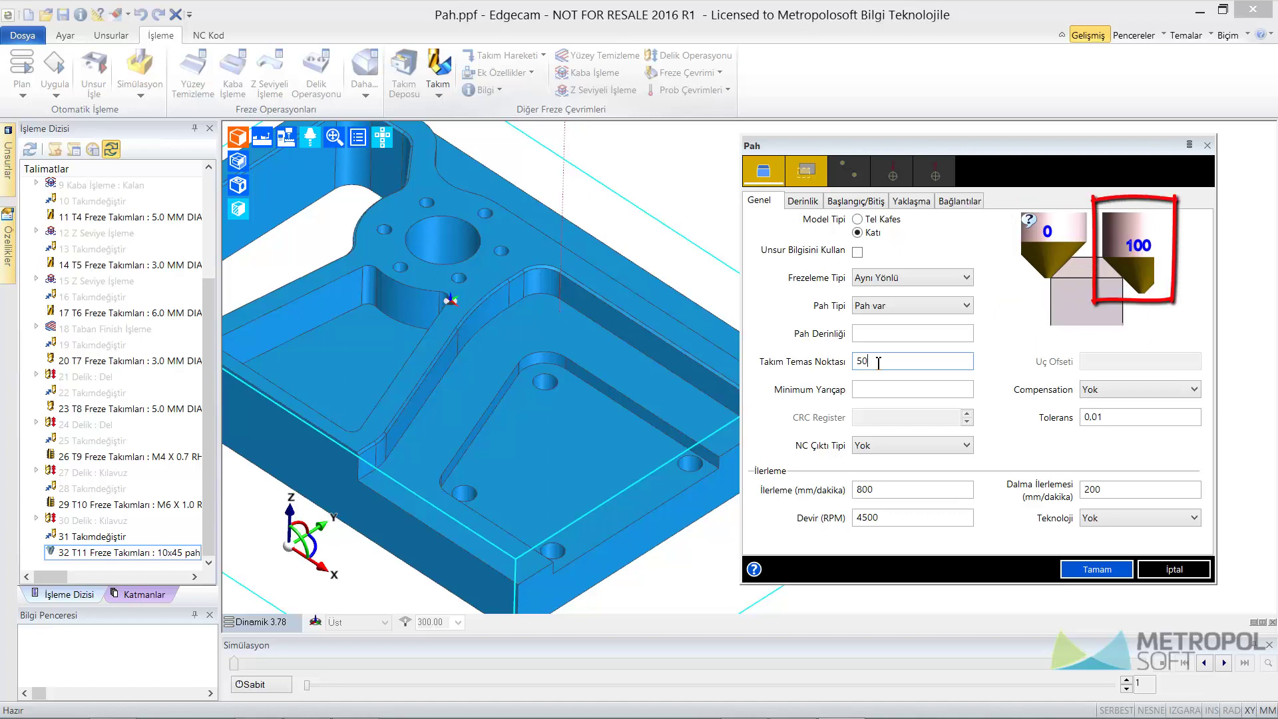
drag(878, 361, 853, 364)
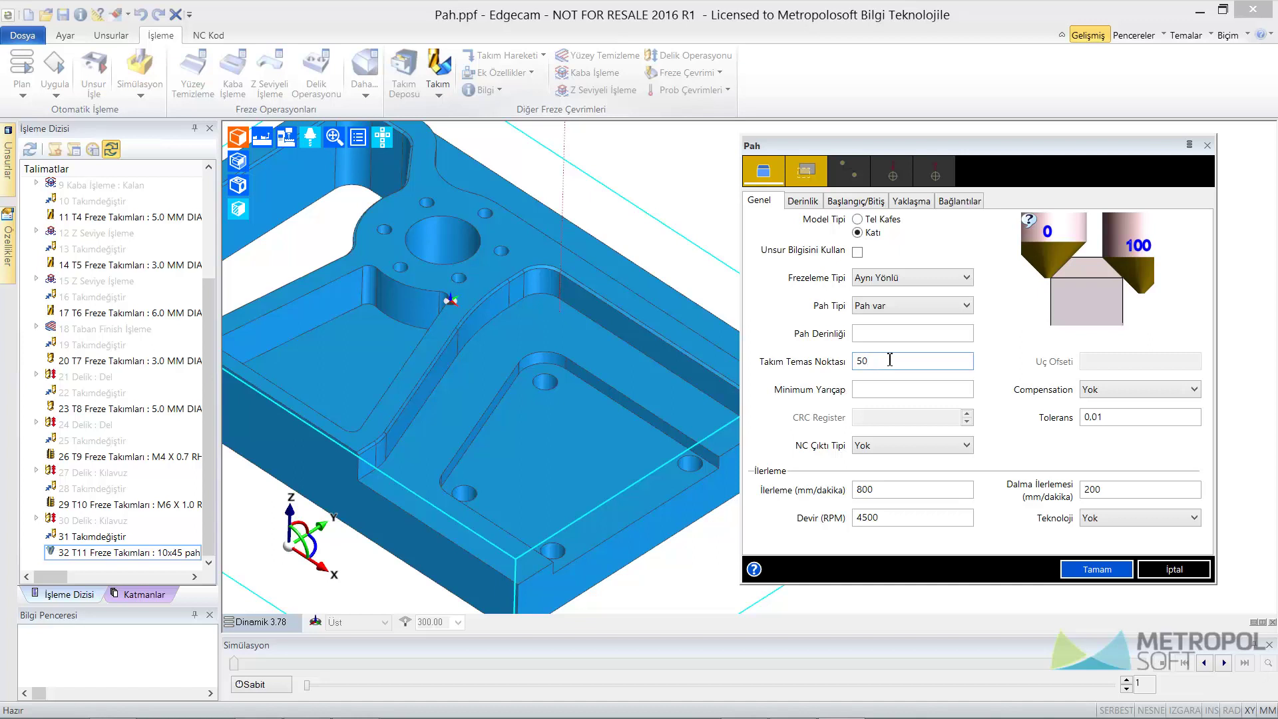
drag(893, 490, 761, 525)
text(500)
text(1200)
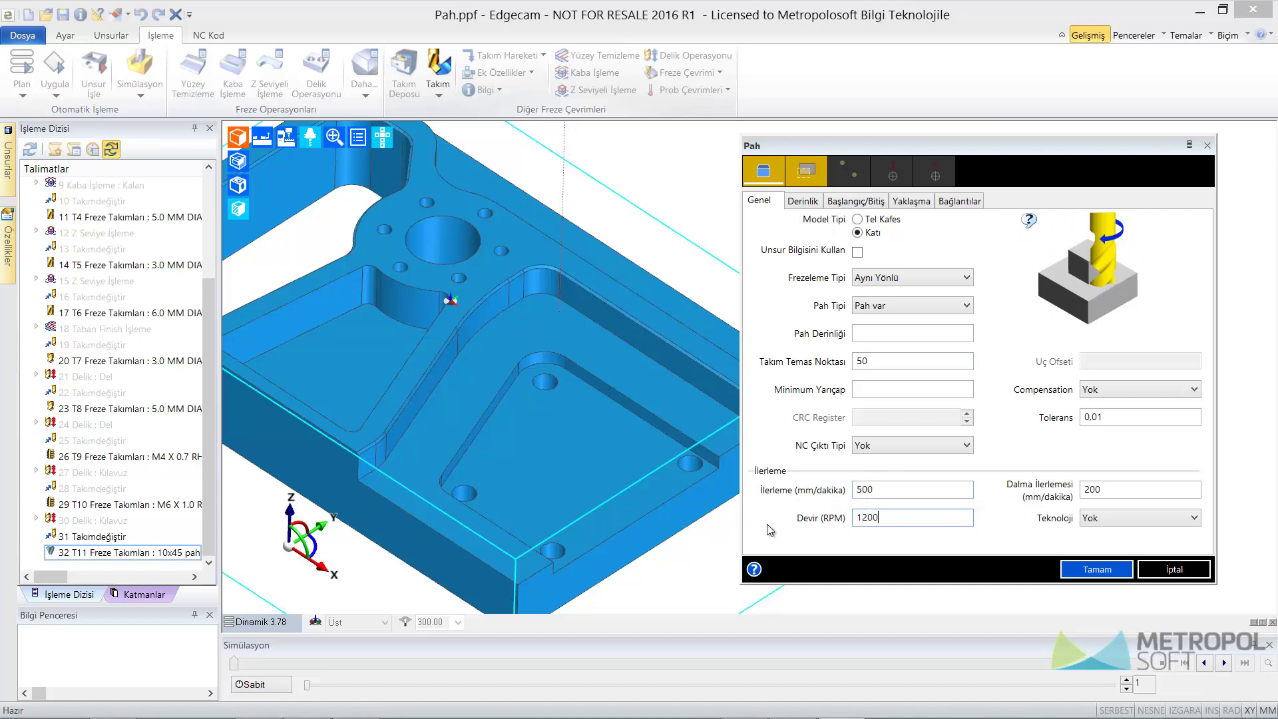
click(804, 202)
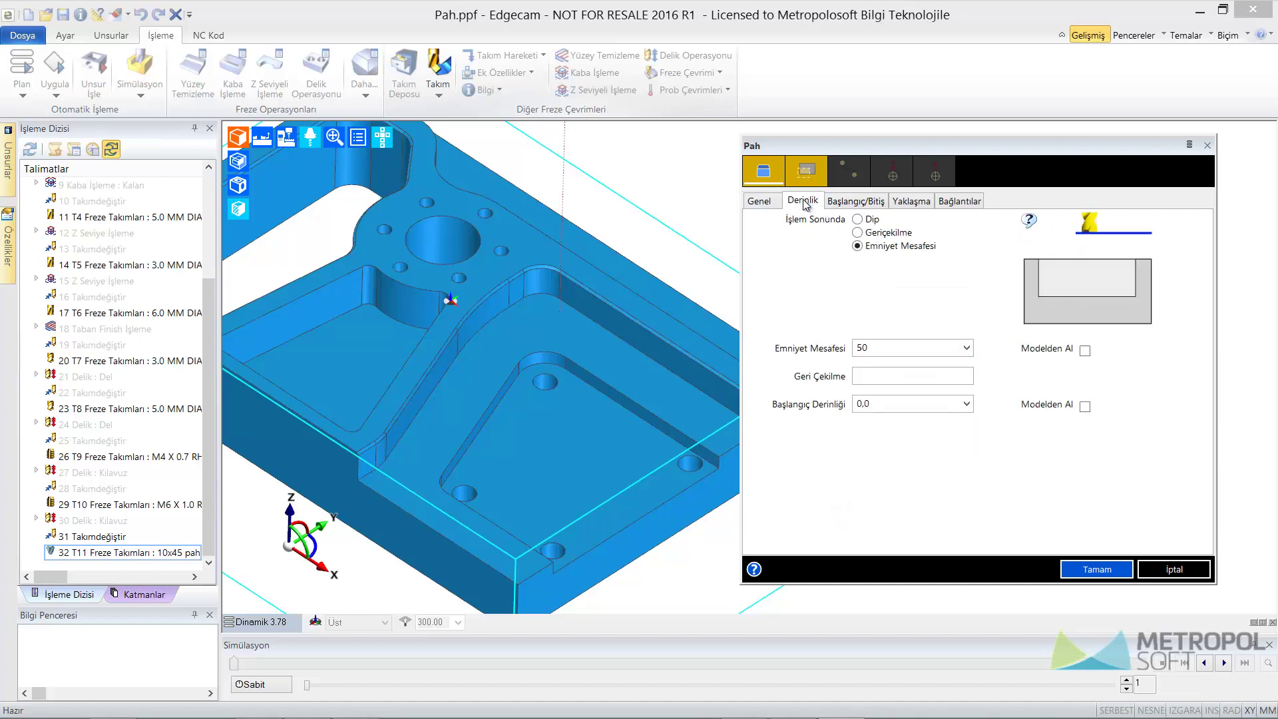
Set retract to 2 and choose a manually picked start point.
click(882, 376)
text(2)
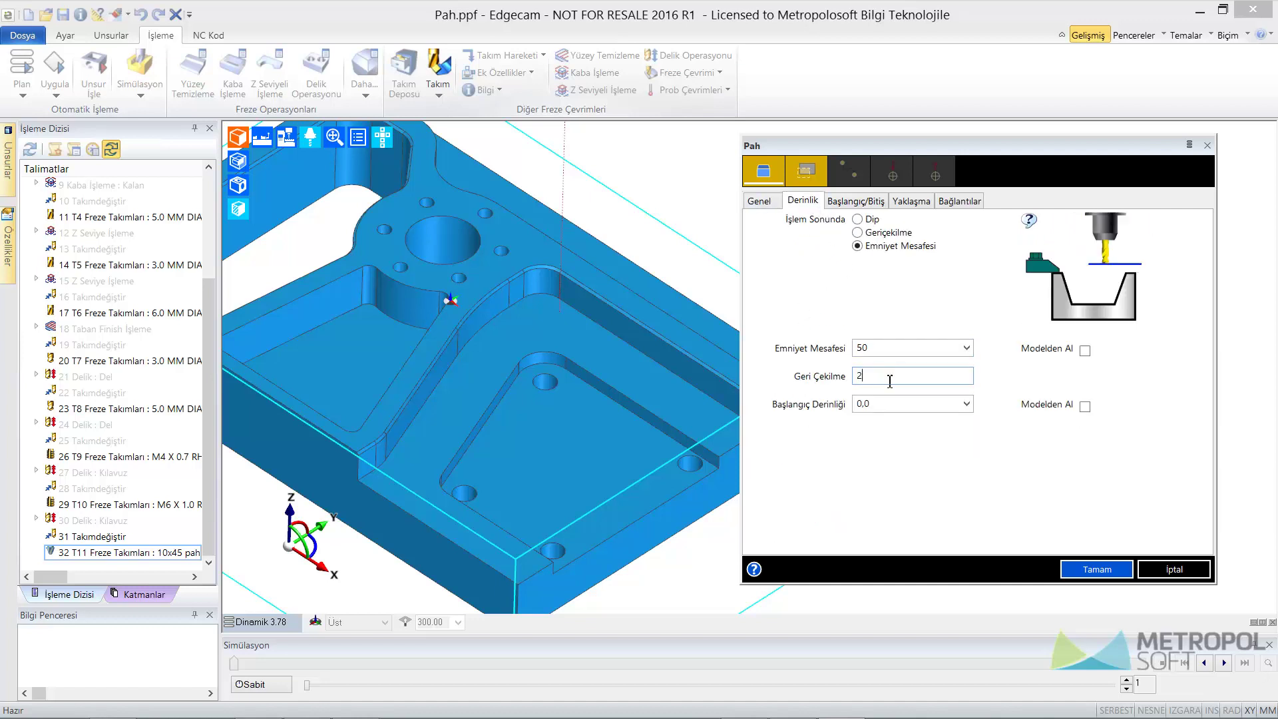
click(1086, 405)
click(848, 204)
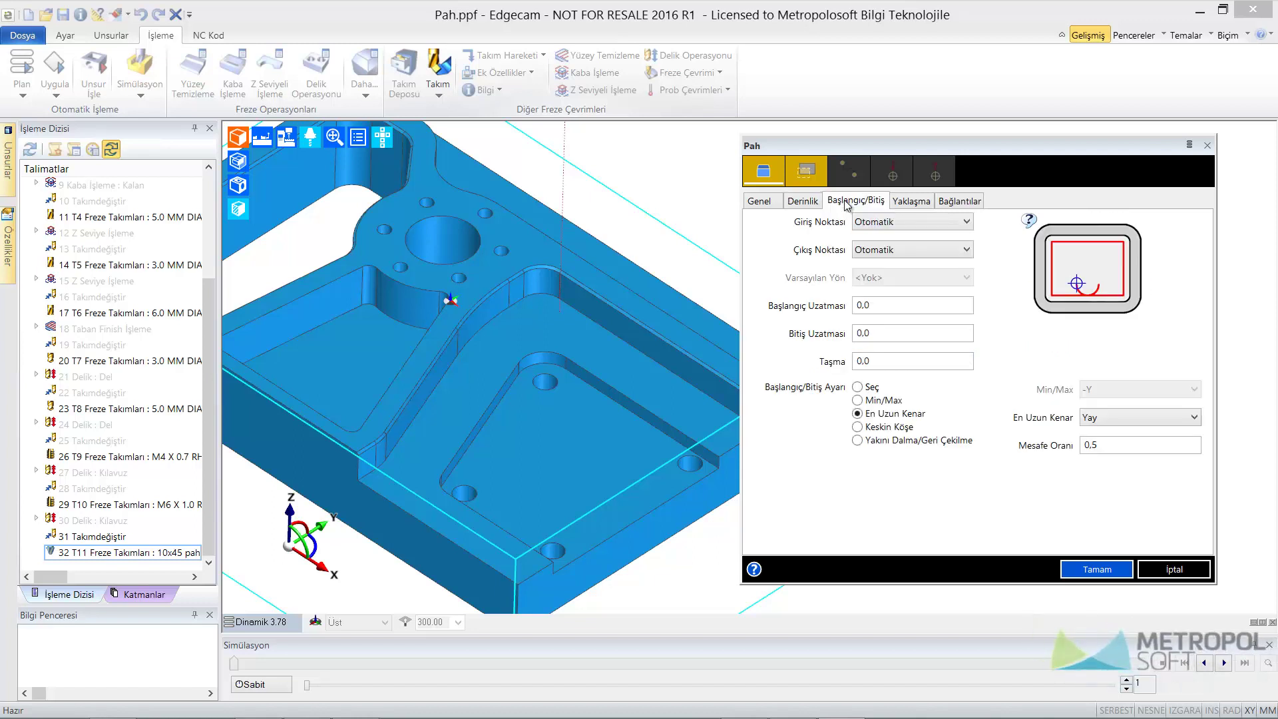
click(863, 388)
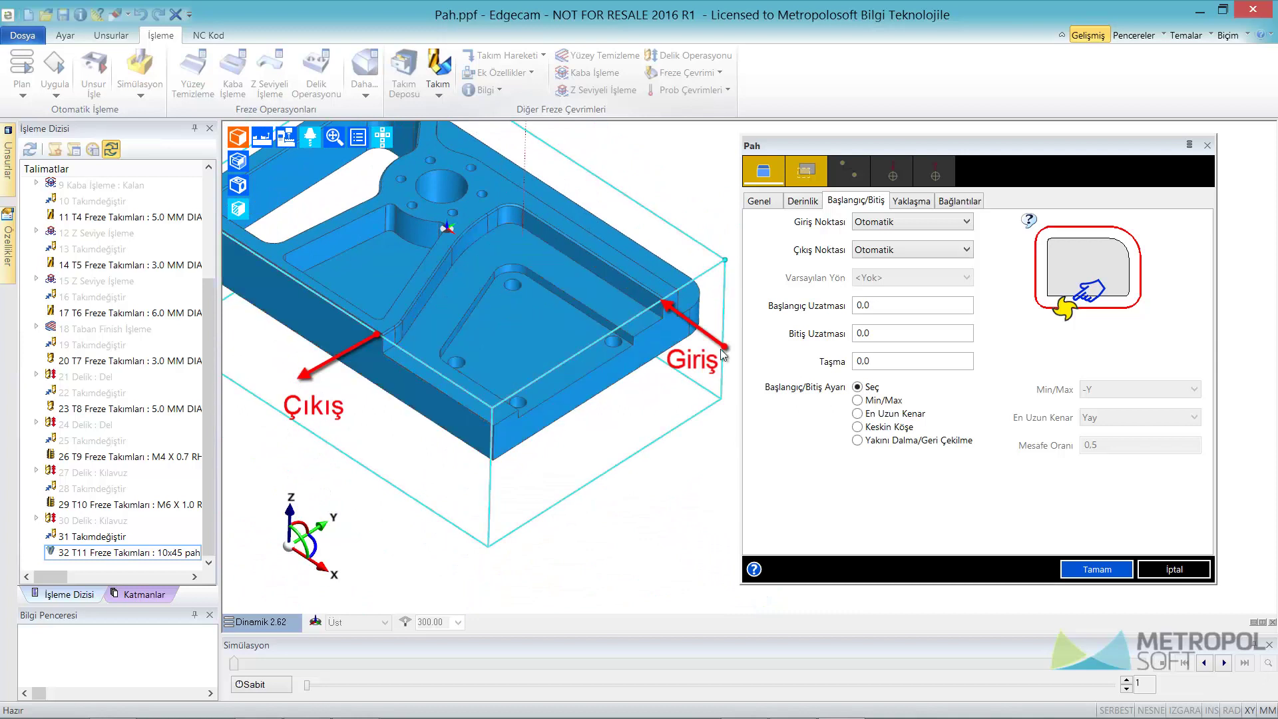
Set both start and end extensions to 10.
click(897, 312)
text(10)
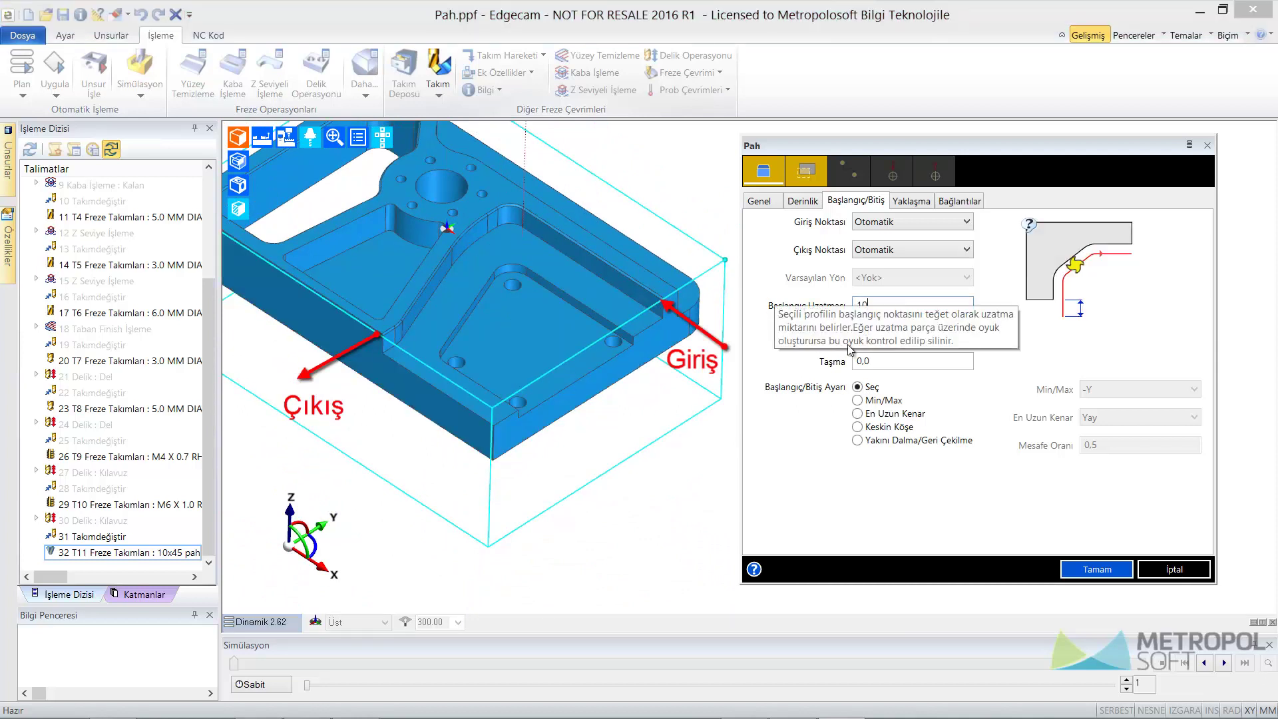
click(898, 334)
text(10)
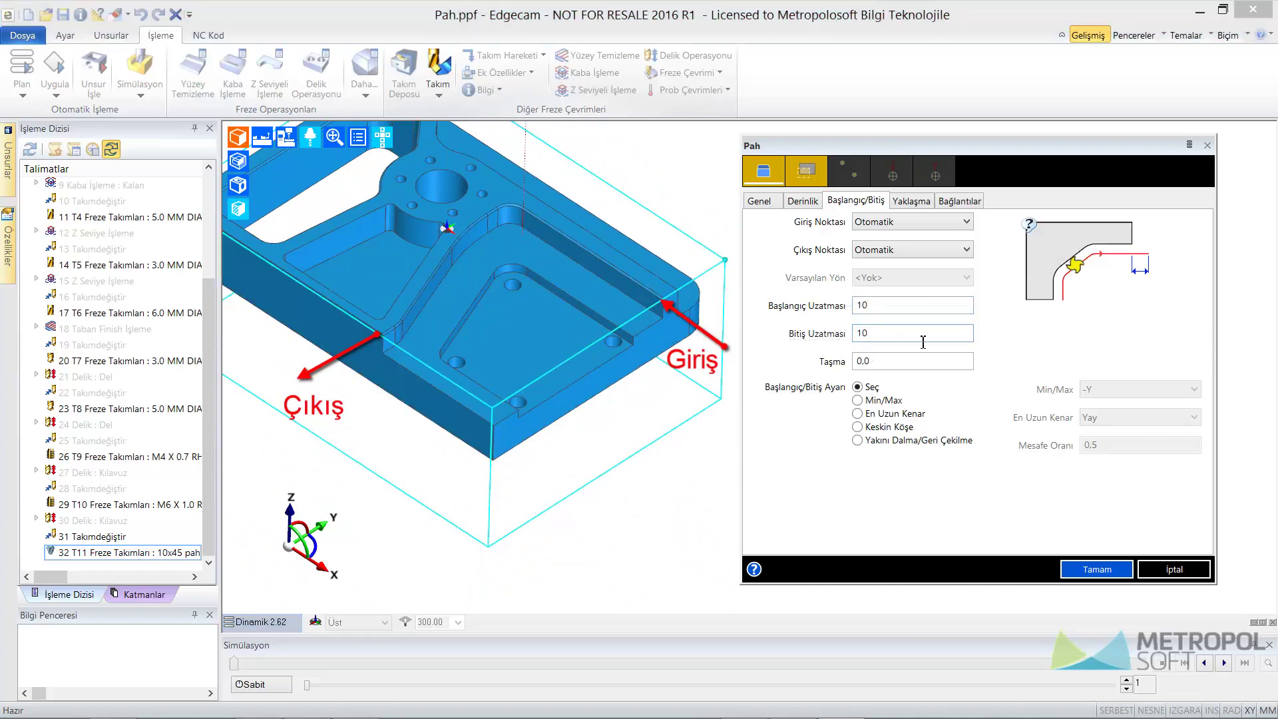
click(911, 201)
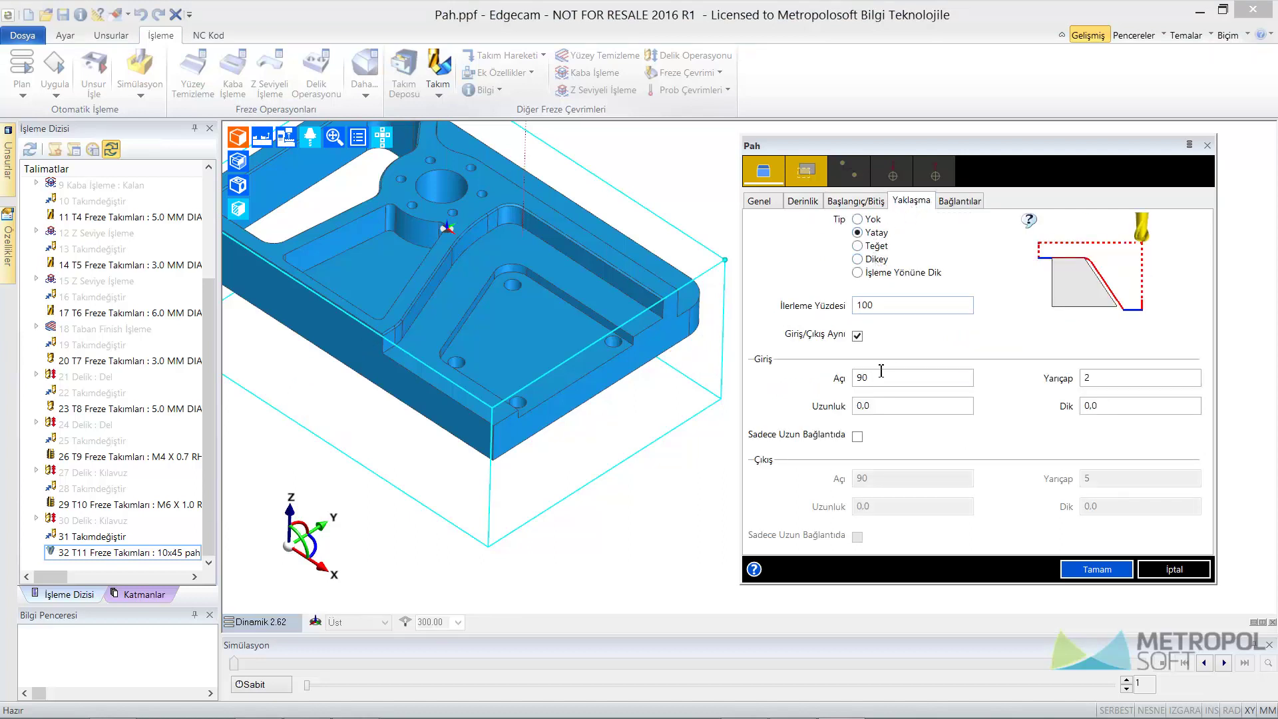
Review the approach, start/end and link settings, then accept the Pah cycle.
click(1118, 378)
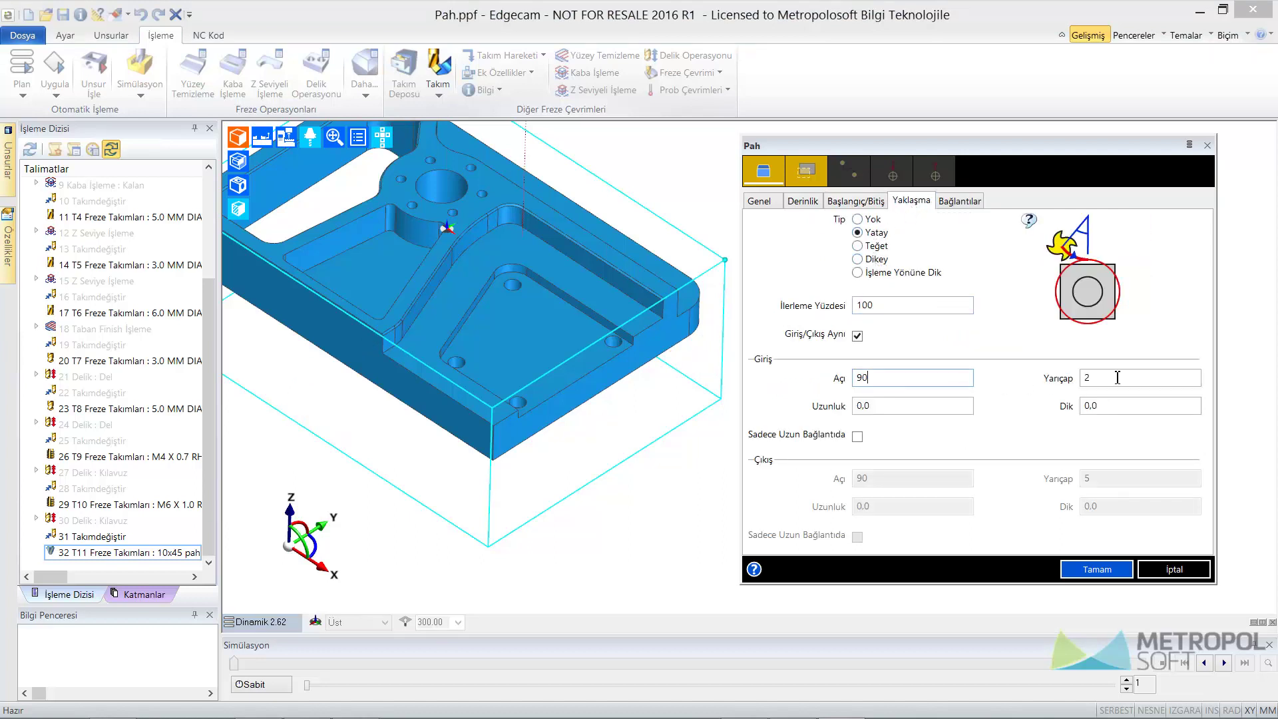
click(858, 219)
click(856, 201)
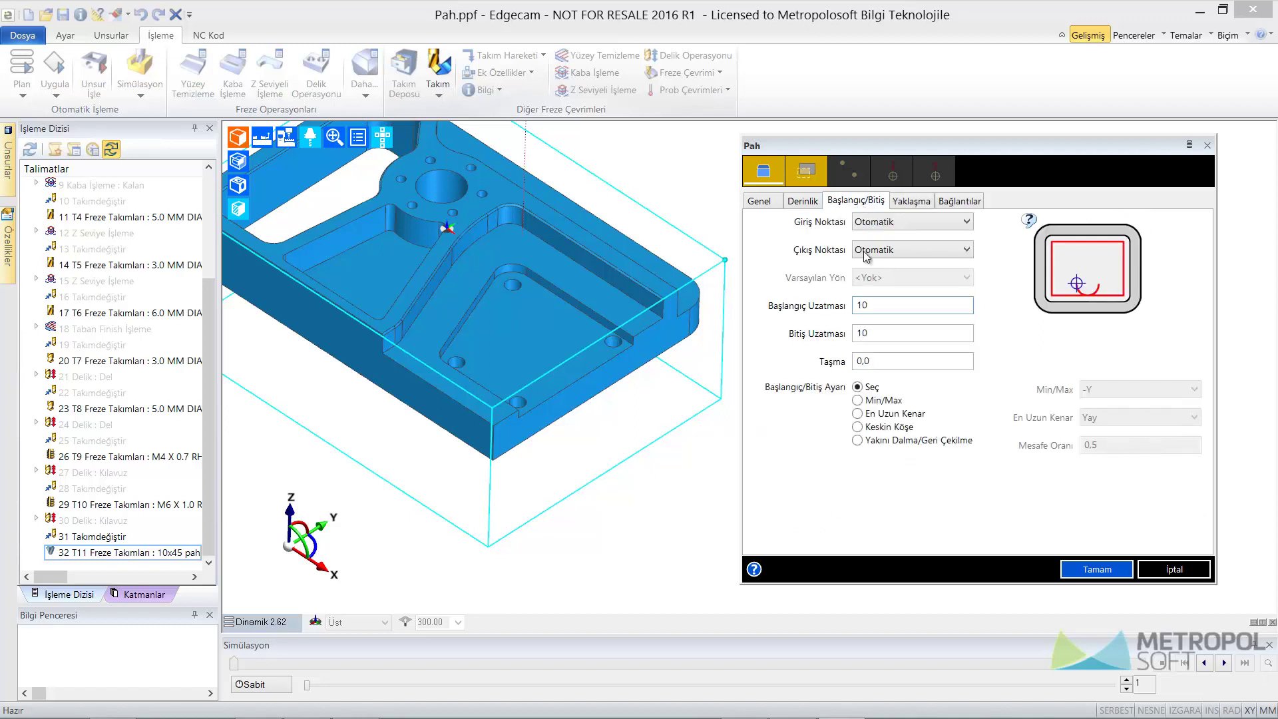
click(871, 304)
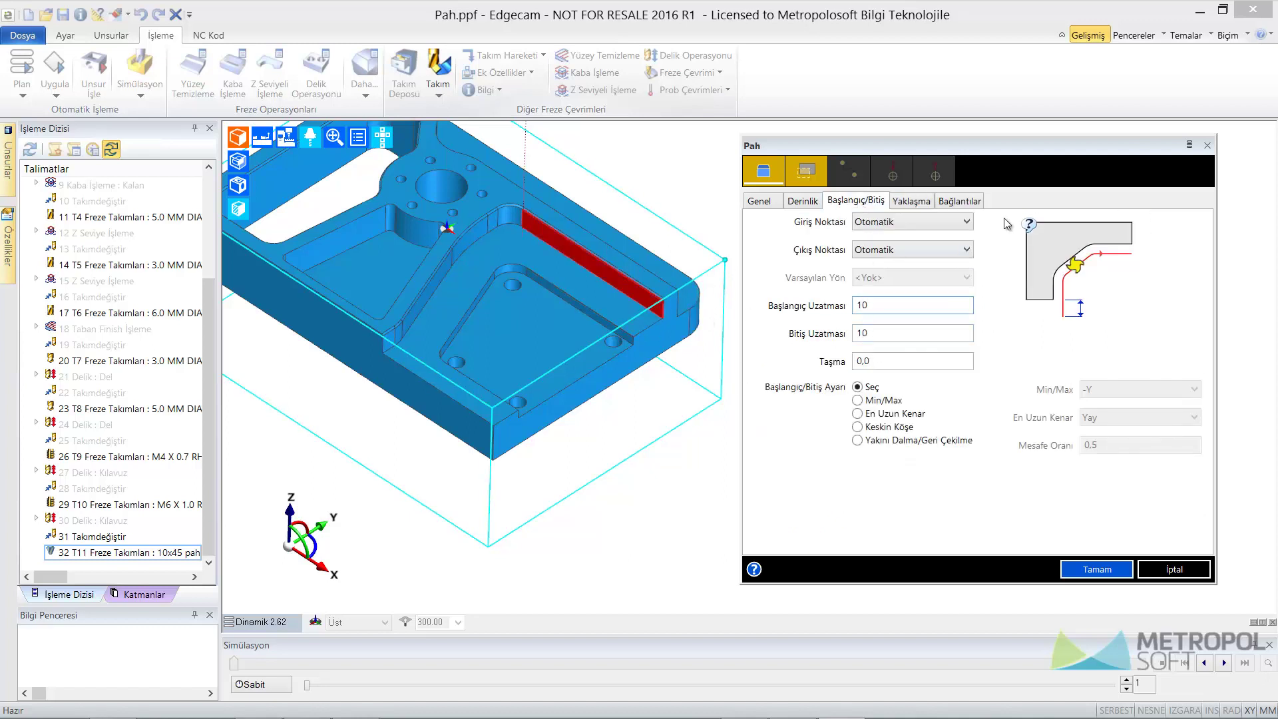
click(974, 208)
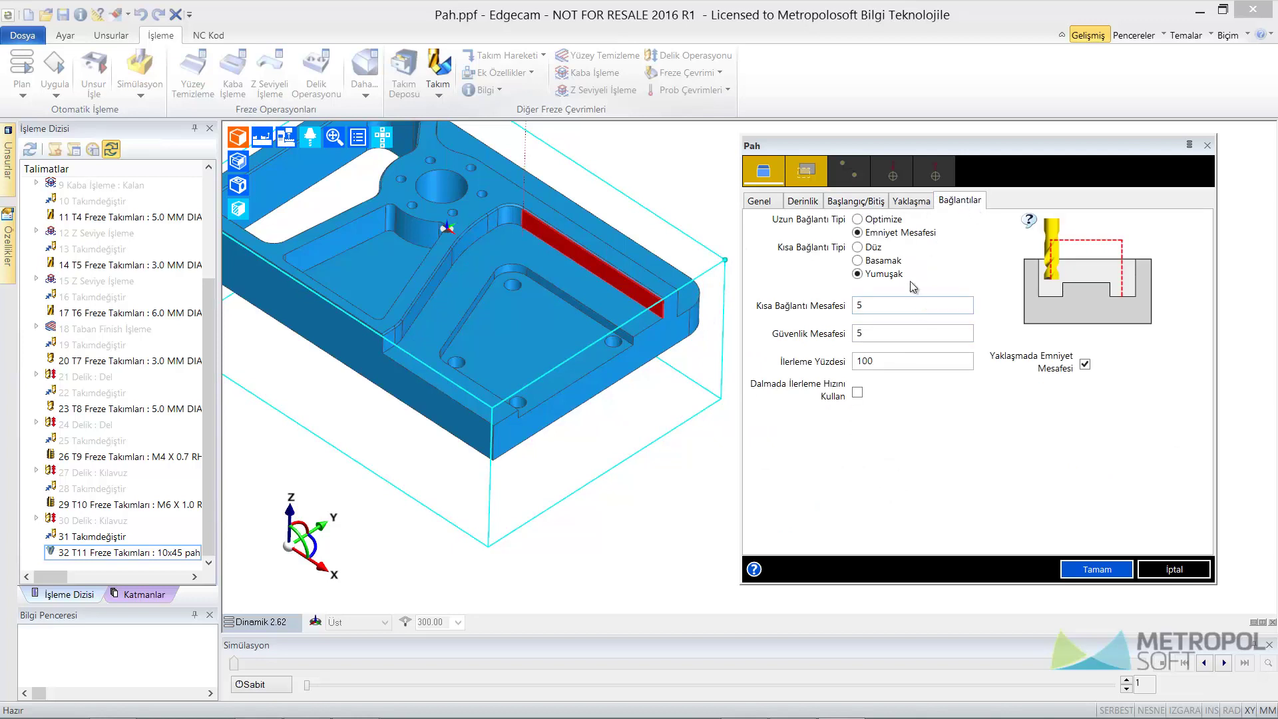
click(878, 305)
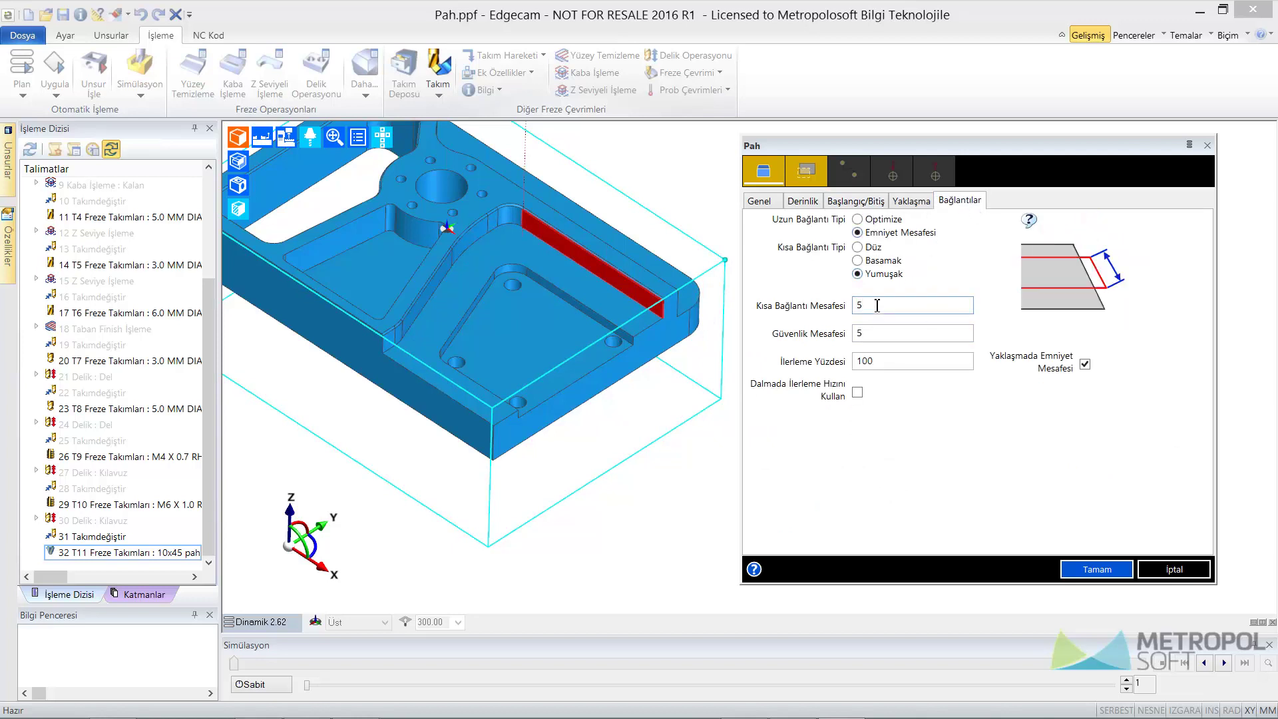
click(1097, 570)
Pick and chain the diagonal edge of the large inner pocket for chamfering.
scroll(862, 385, down, 1)
scroll(1059, 400, down, 1)
scroll(899, 315, up, 3)
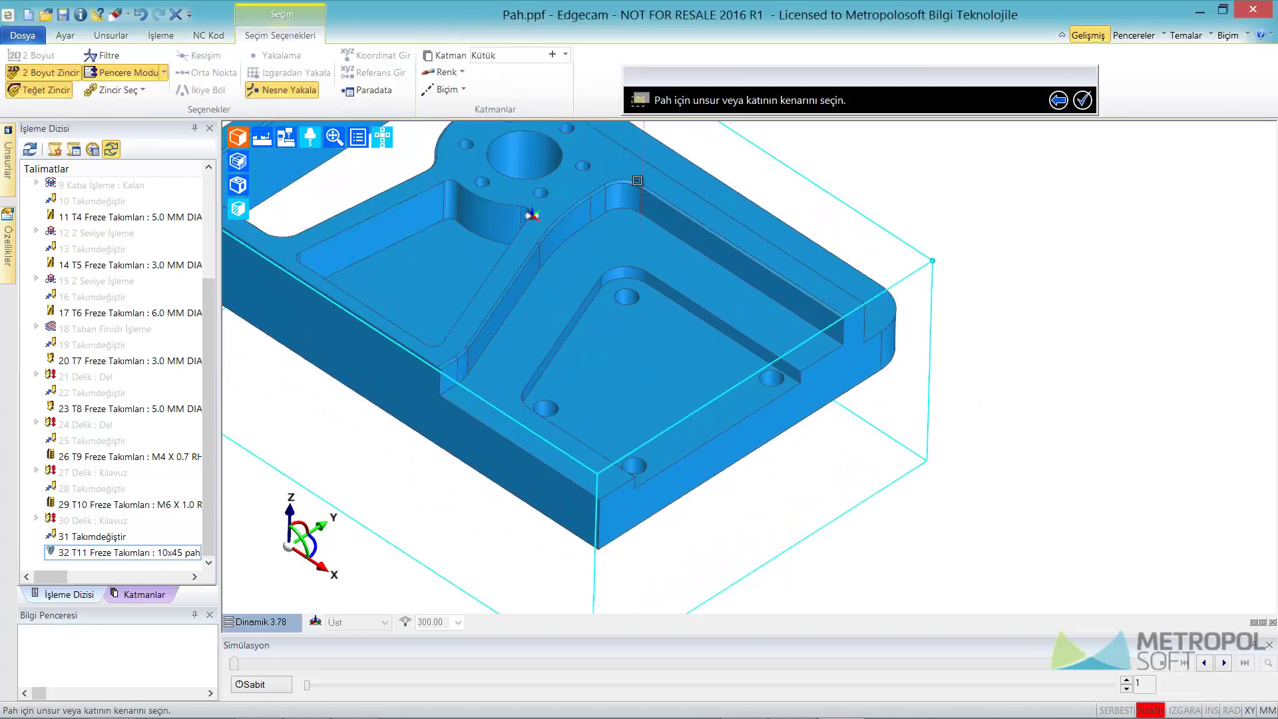
scroll(832, 286, up, 1)
scroll(919, 339, up, 1)
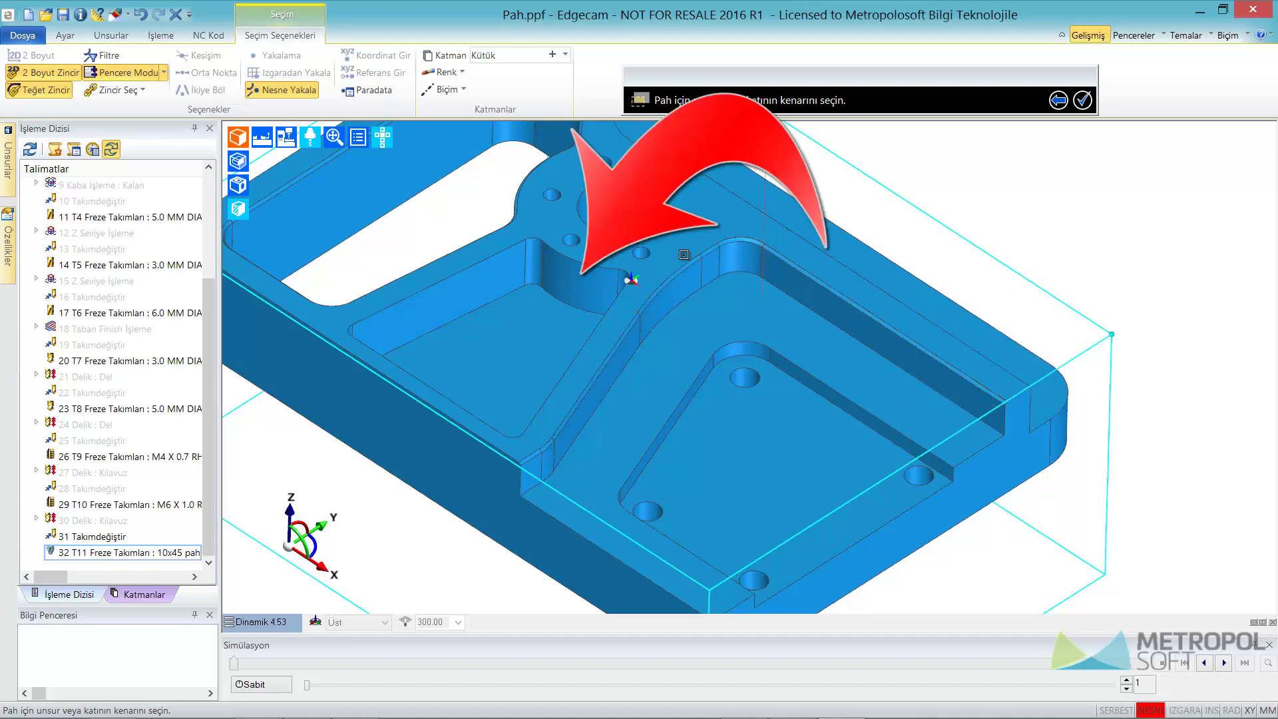
click(983, 385)
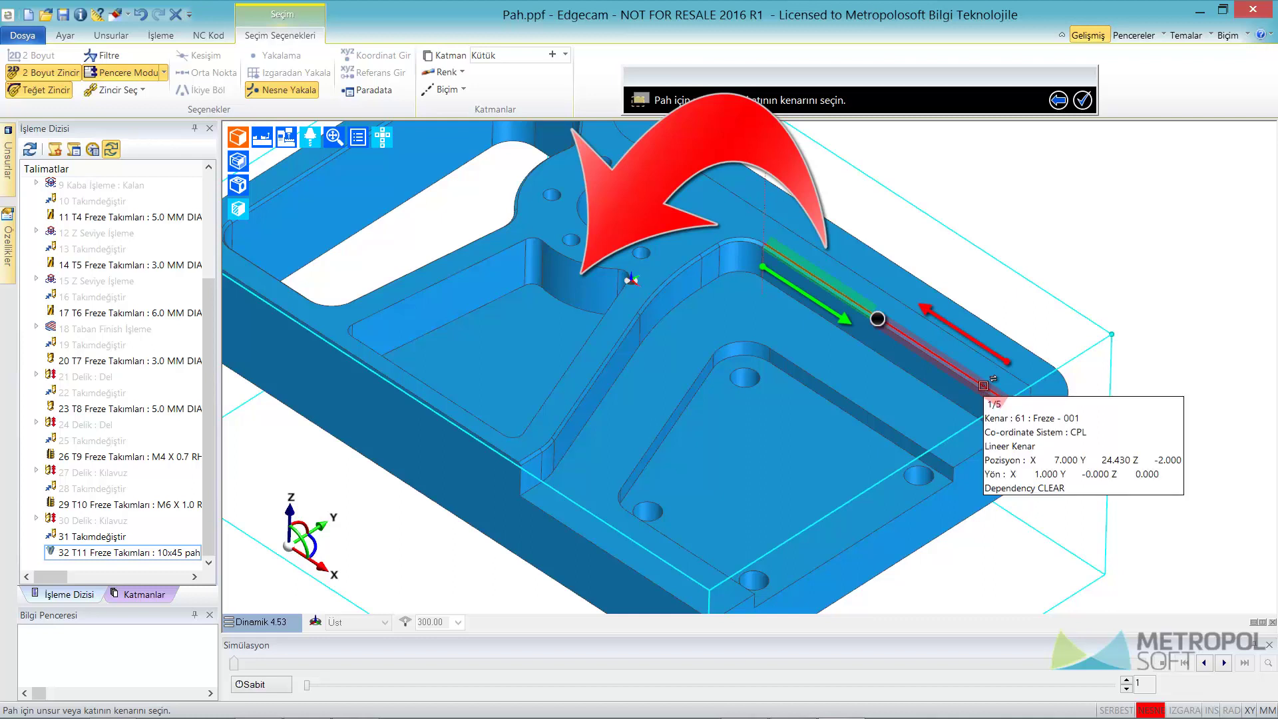
click(984, 384)
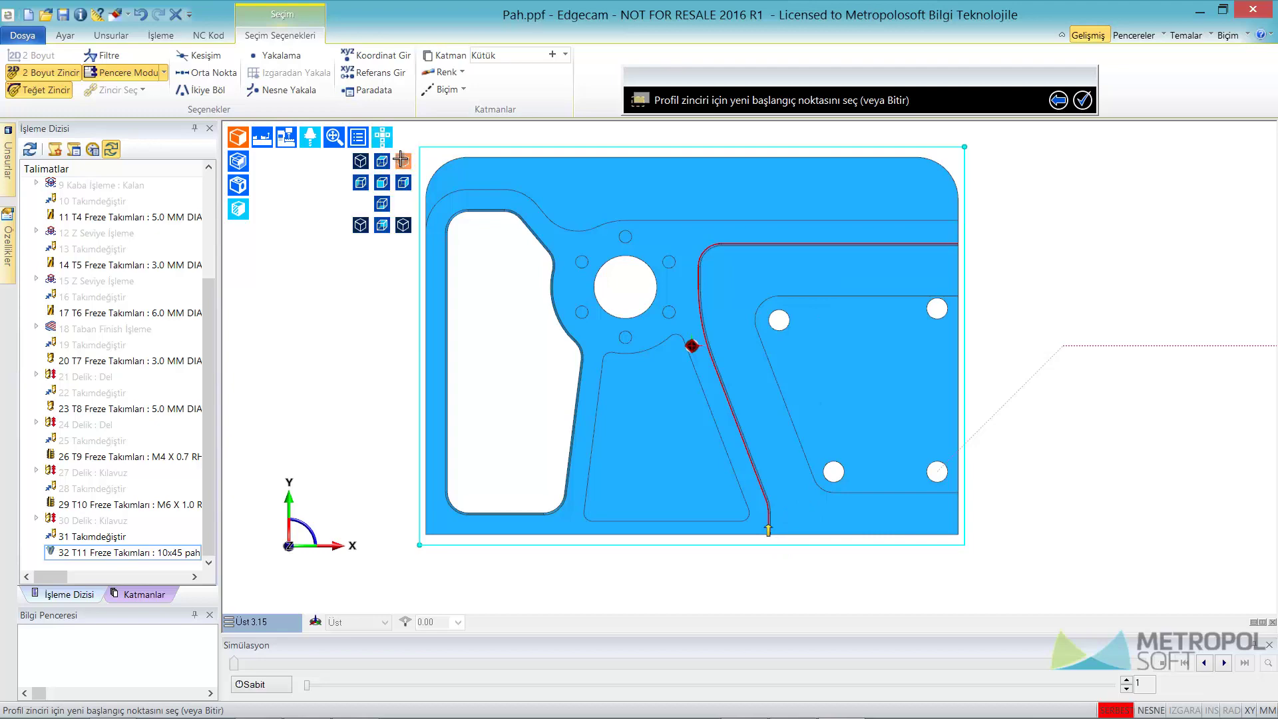
click(403, 161)
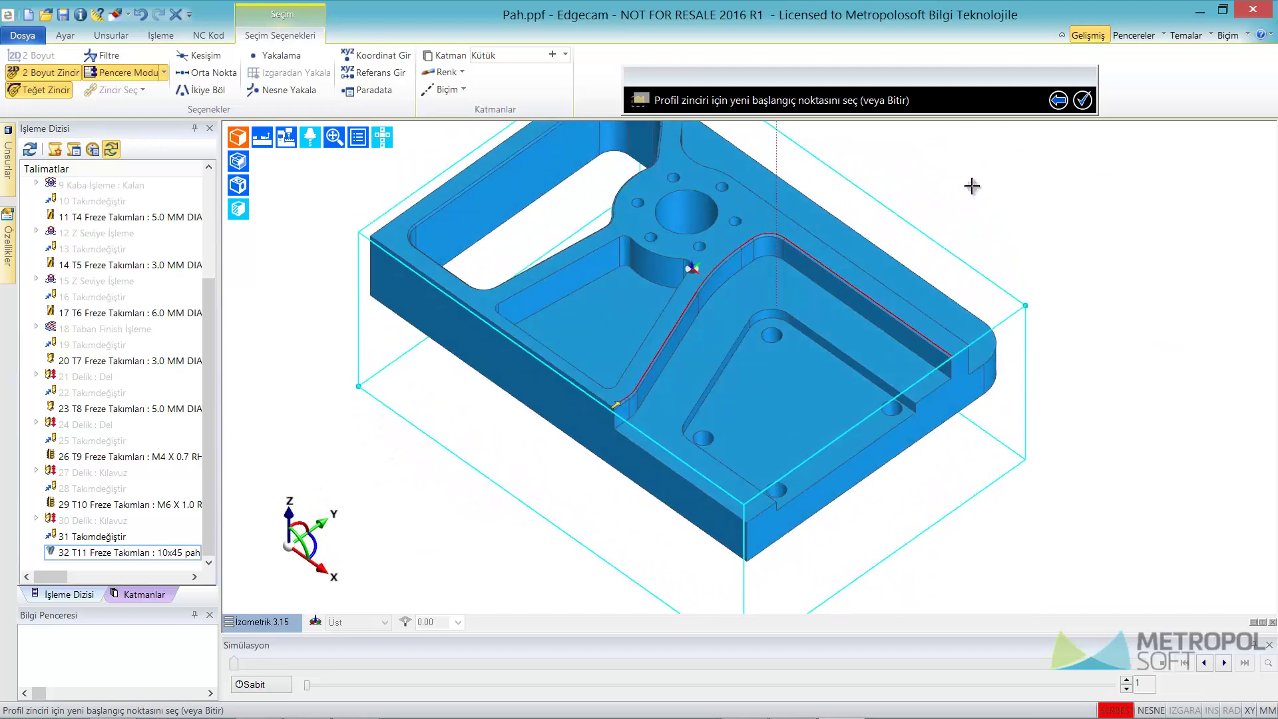
Set the chain's start point and finish the selection, creating 33 Pah.
right_click(972, 185)
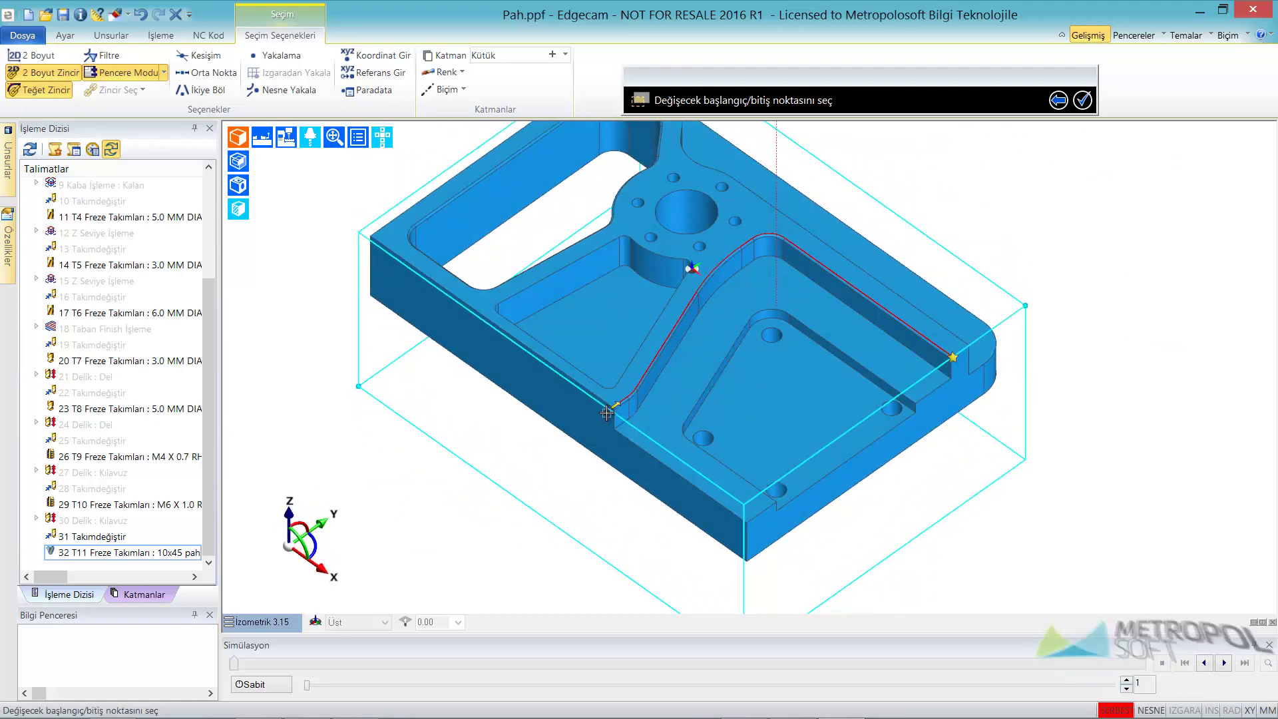
right_click(1024, 222)
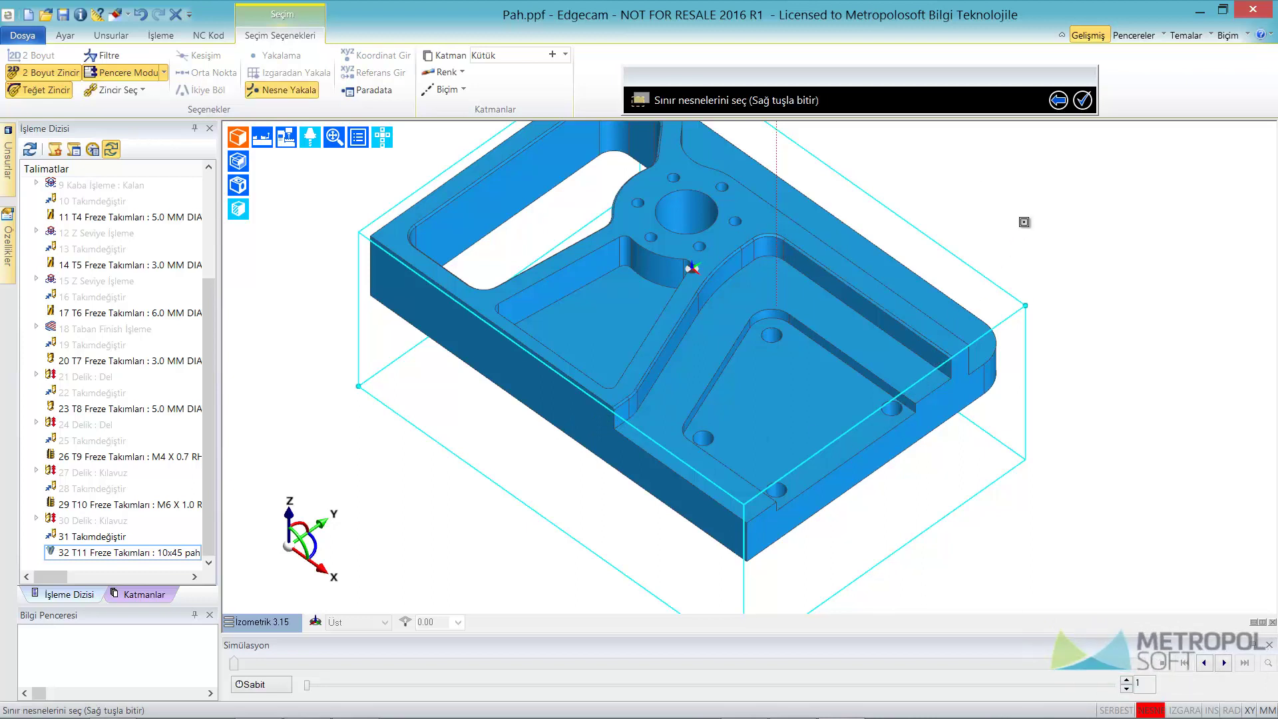
right_click(1024, 221)
right_click(98, 553)
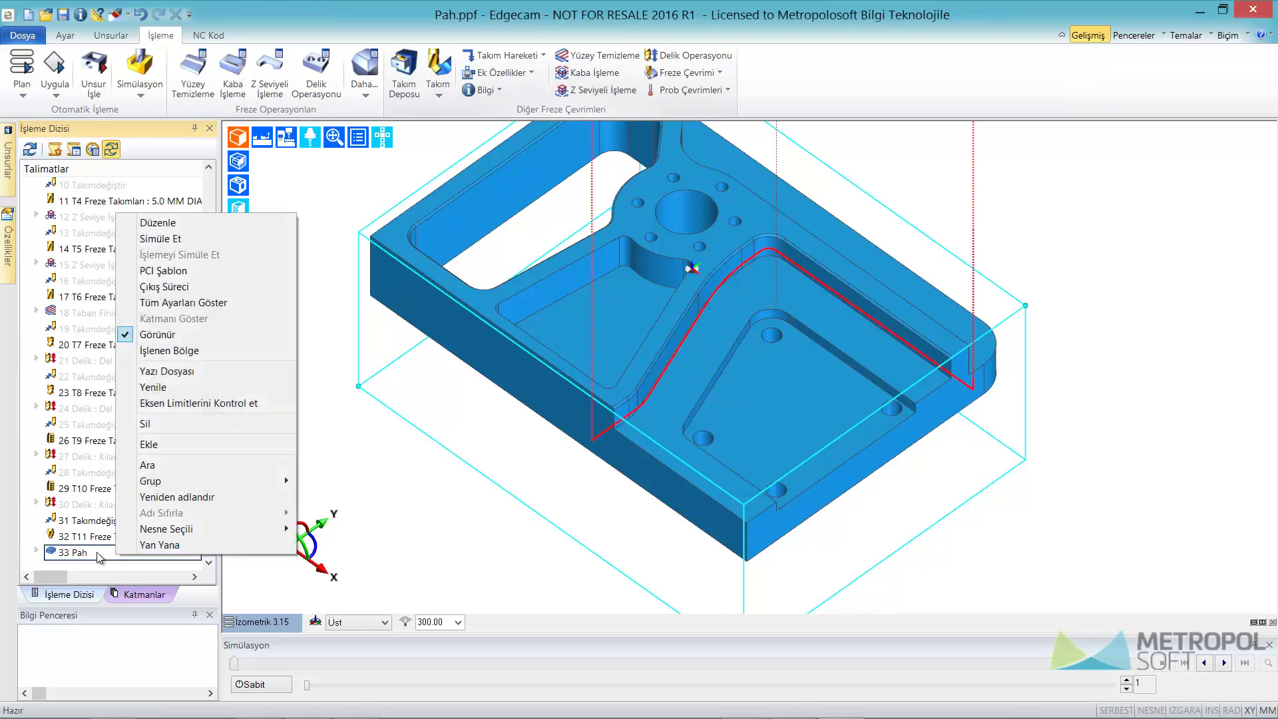
Simulate the 33 Pah toolpath and orbit the part to inspect the chamfer cut.
click(159, 239)
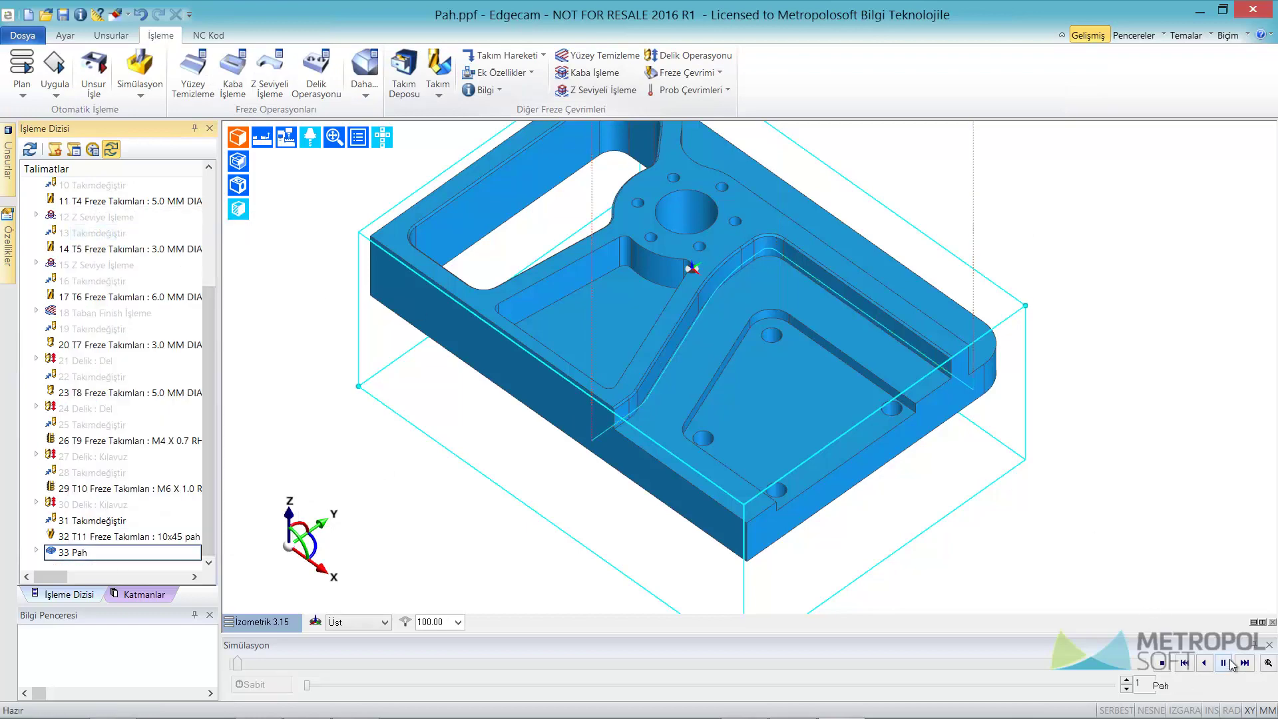
drag(286, 662, 403, 662)
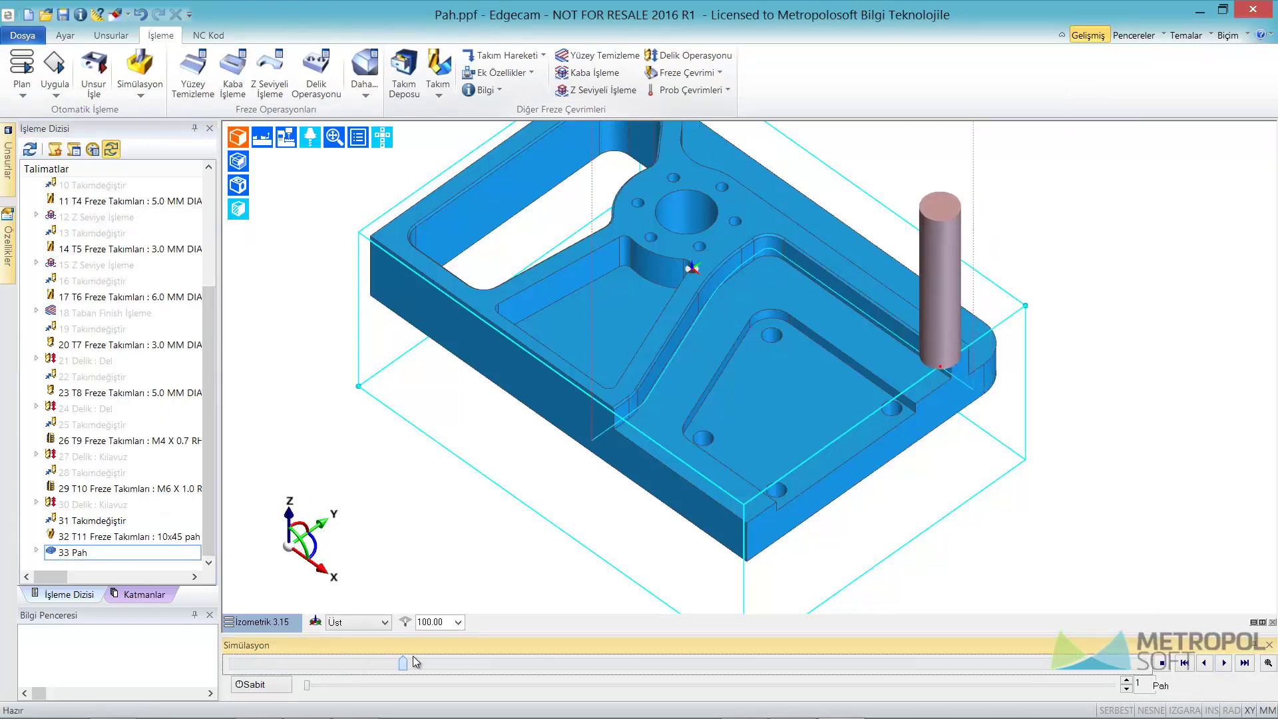
mouse_move(523, 566)
middle_down()
mouse_move(859, 297)
mouse_move(762, 302)
mouse_move(766, 325)
middle_up()
scroll(859, 297, up, 5)
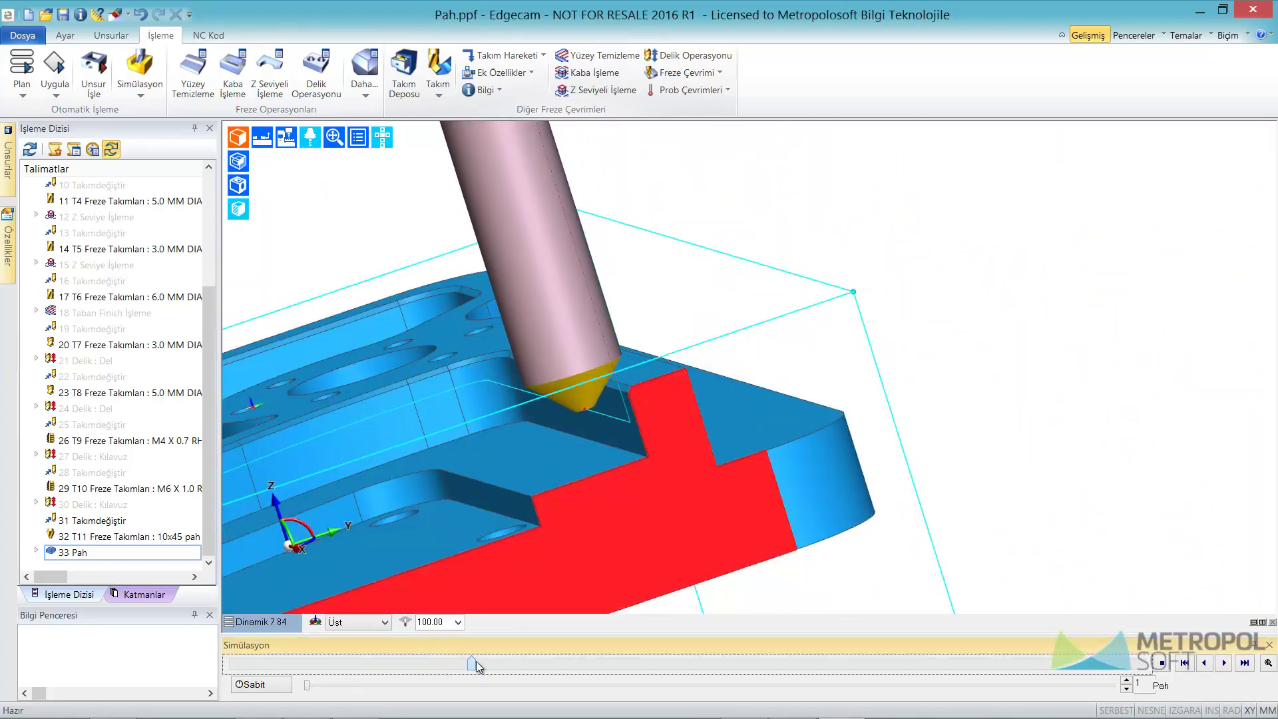
middle_drag(564, 361, 681, 362)
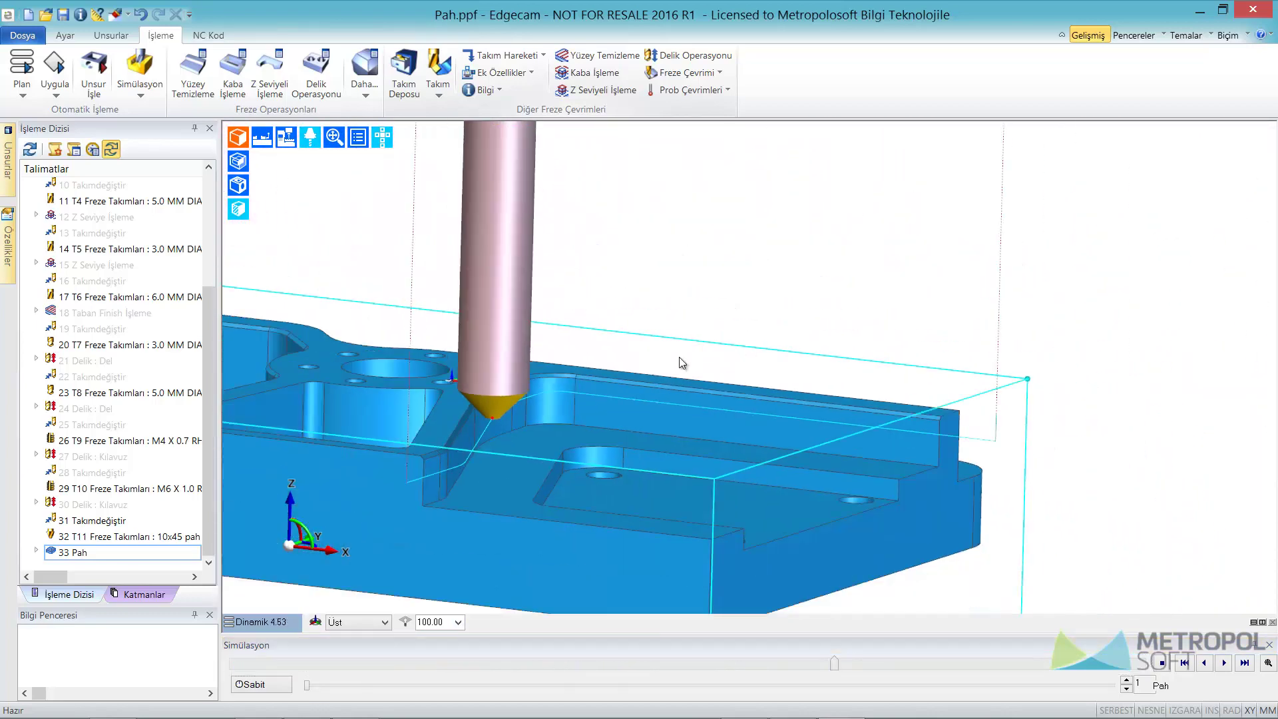
middle_drag(1188, 600, 293, 281)
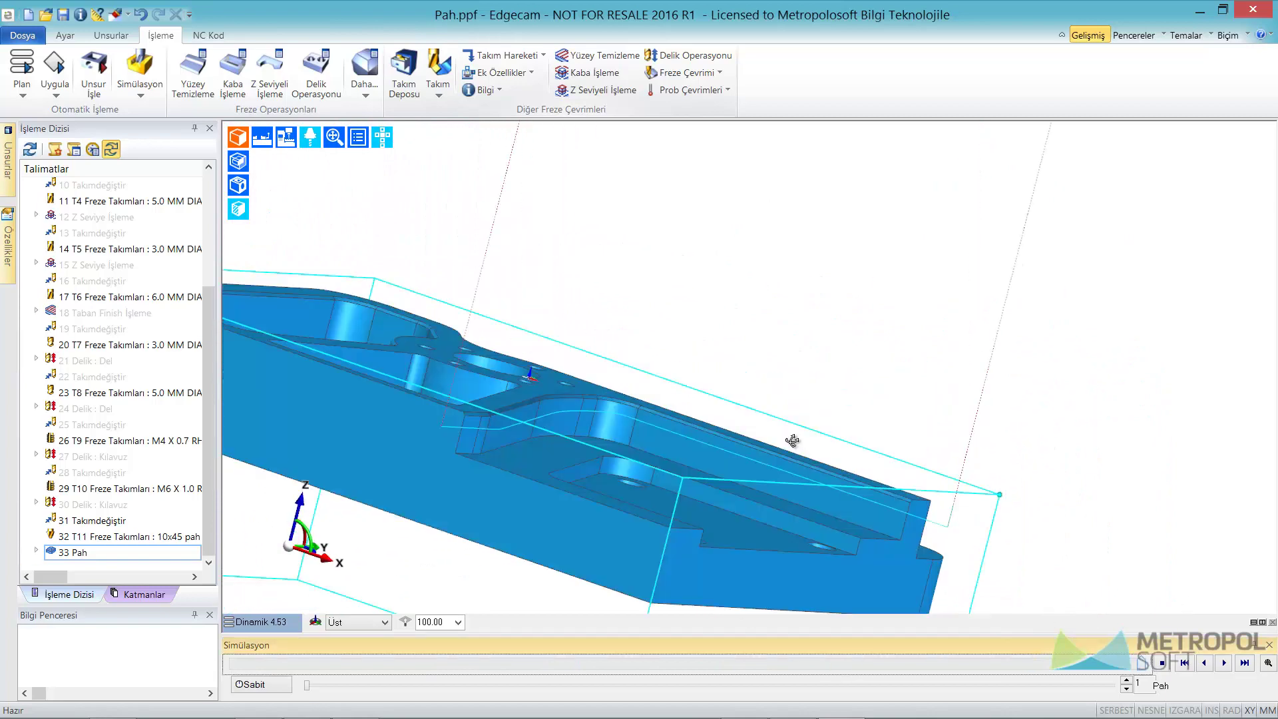
key(ctrl+i)
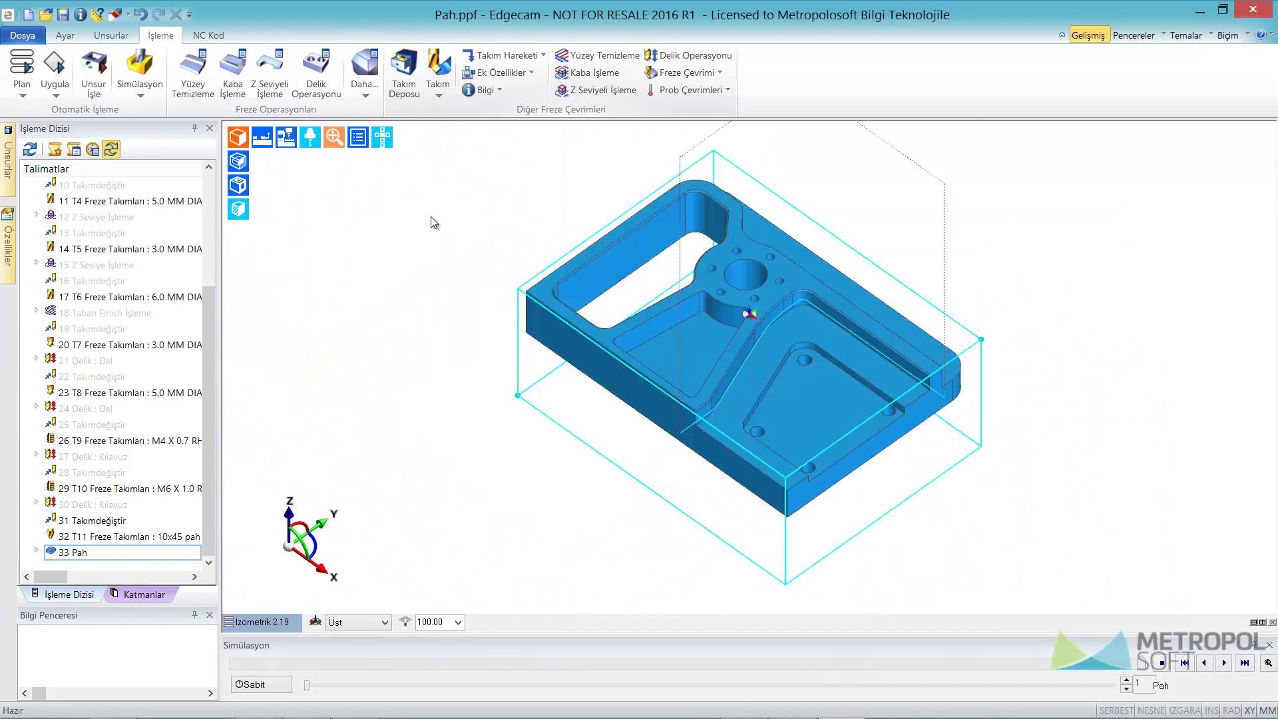
Load the full sequence in the Simulator, hide the vise, and run through 34 Pah.
click(142, 61)
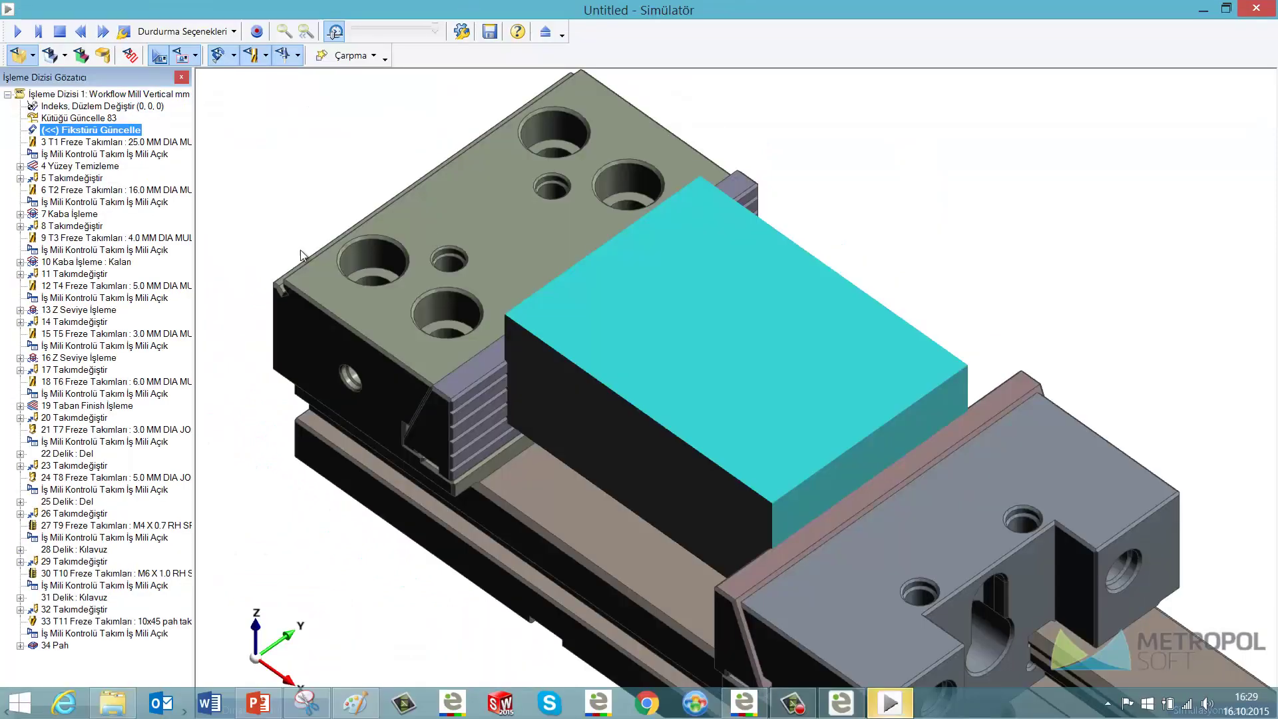
click(73, 634)
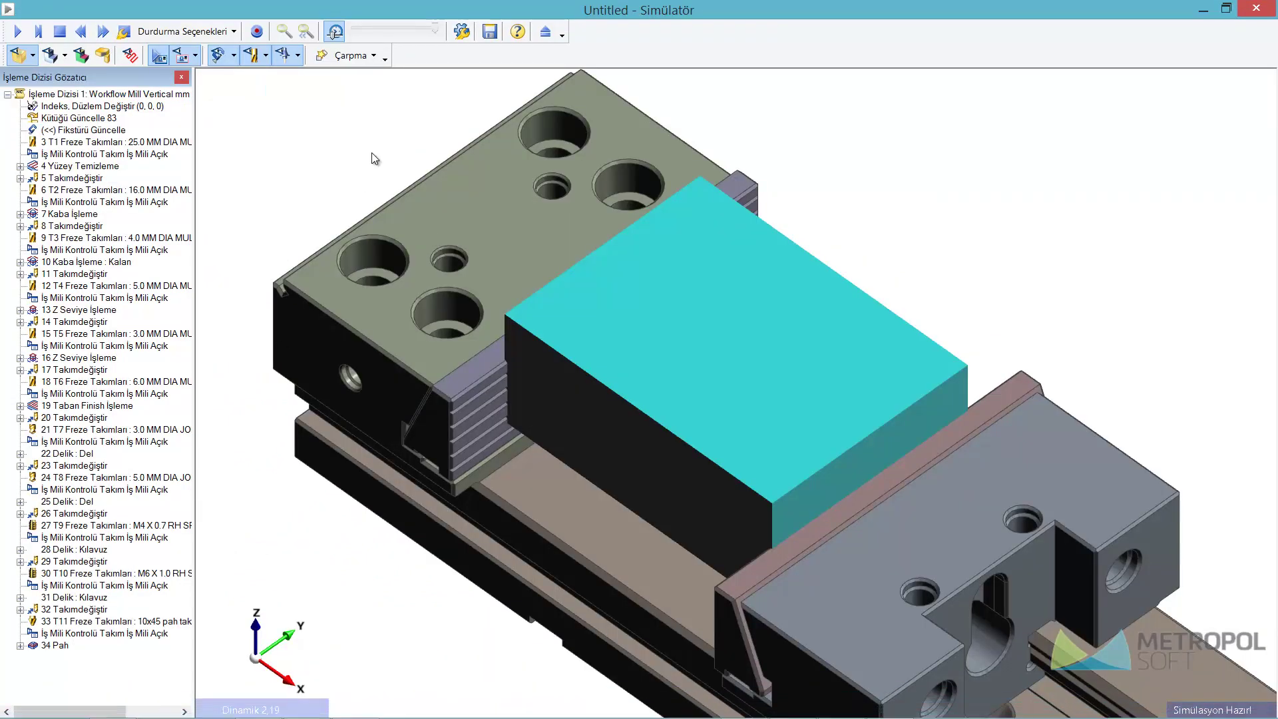
click(160, 55)
mouse_move(429, 166)
mouse_down()
mouse_move(472, 131)
mouse_move(442, 154)
mouse_up()
click(18, 31)
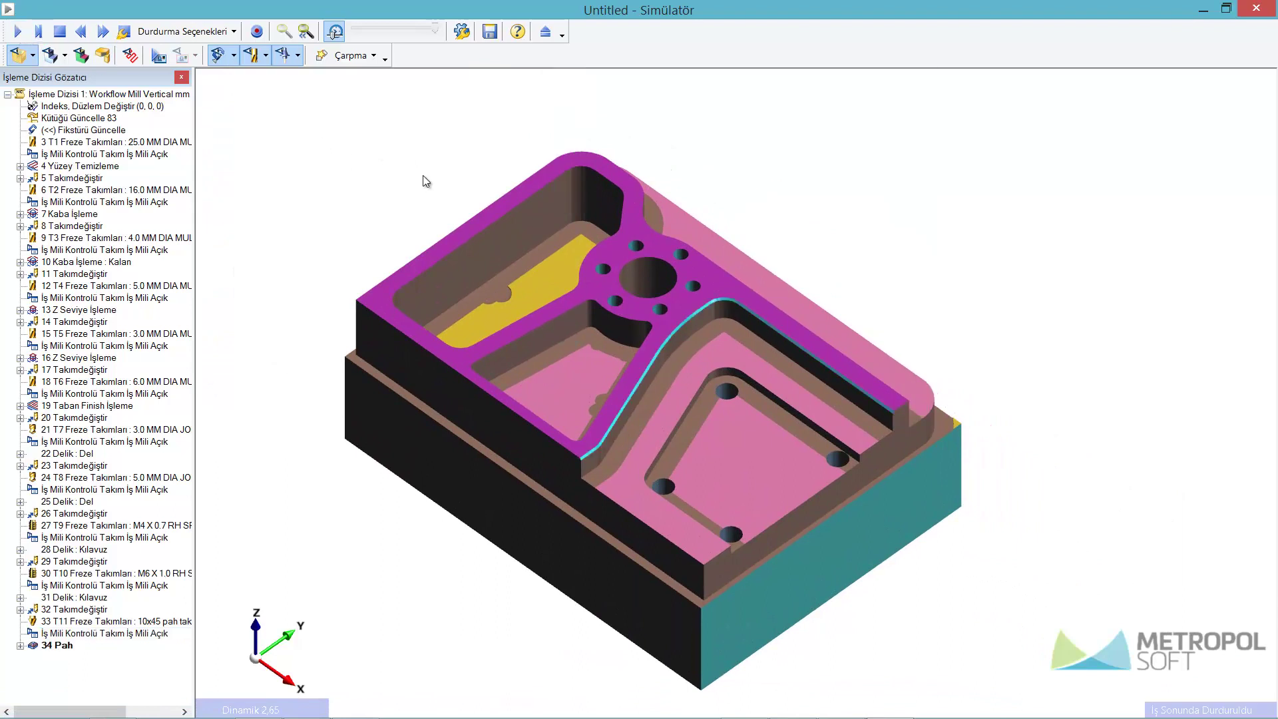
Replay step 34 Pah and orbit close to inspect the chamfered pocket edge.
drag(661, 432, 370, 121)
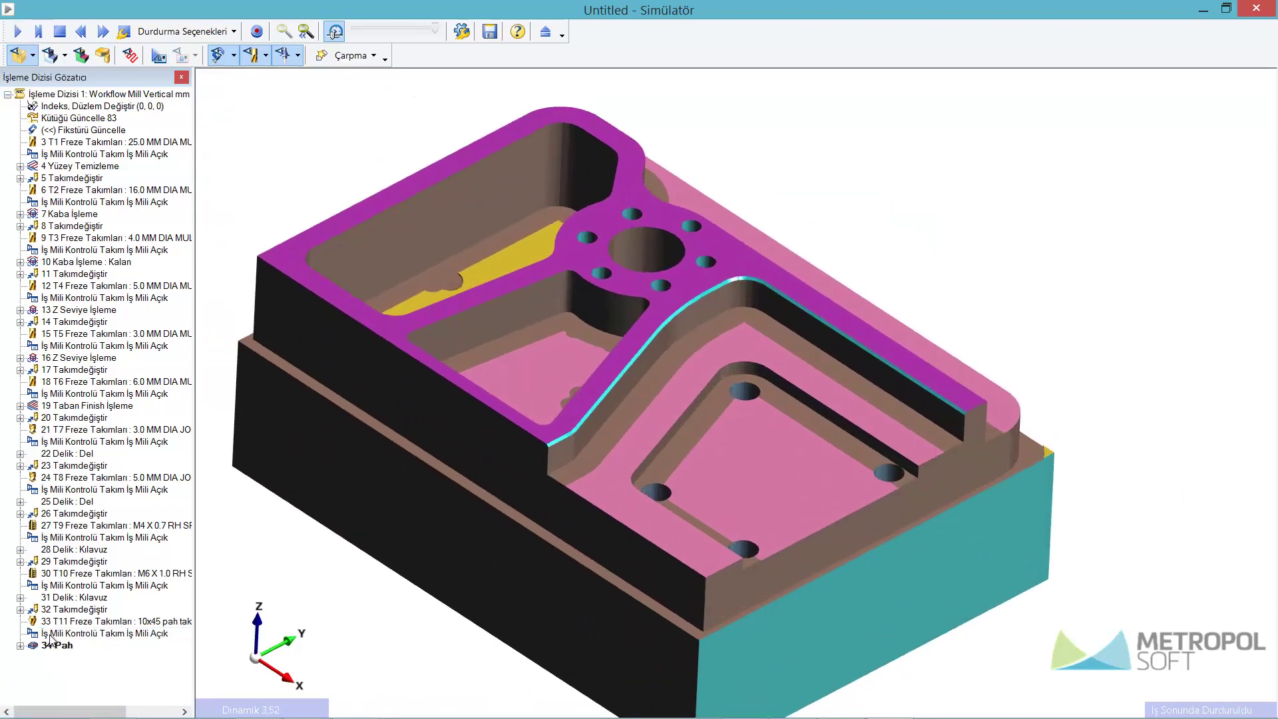
click(395, 30)
click(39, 31)
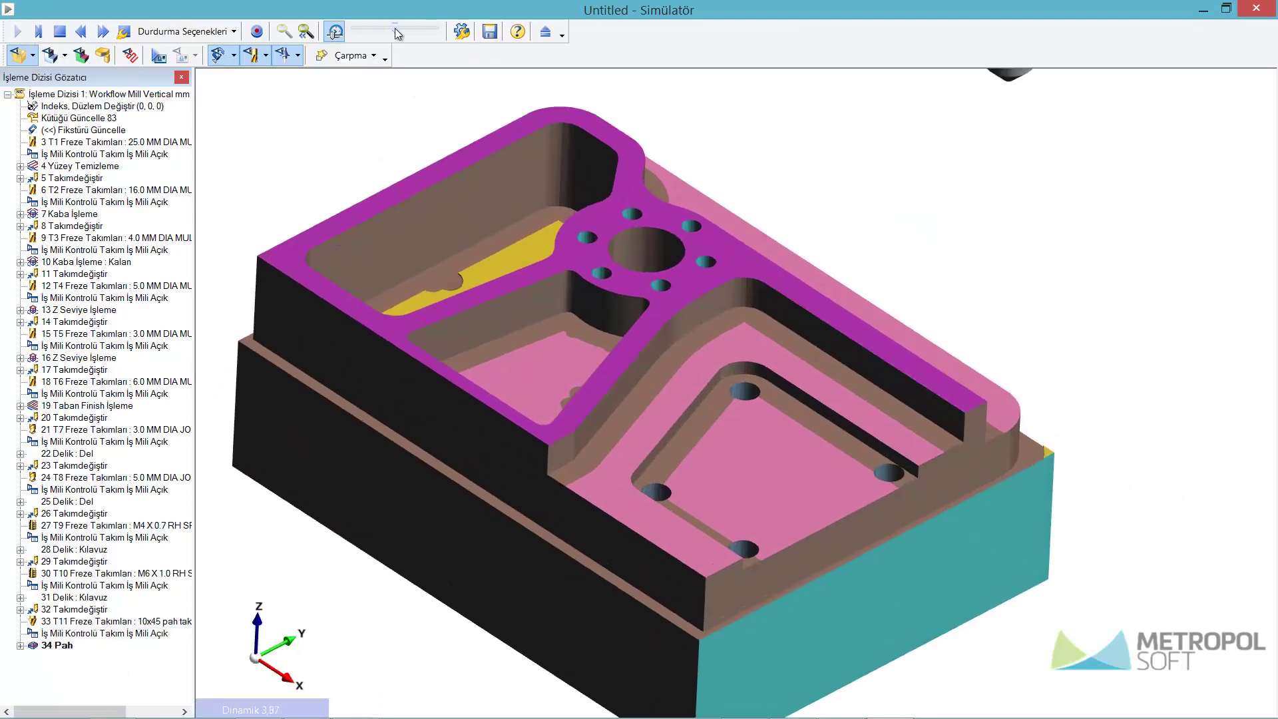
mouse_move(716, 298)
mouse_down()
mouse_move(667, 314)
mouse_move(748, 282)
mouse_move(668, 366)
mouse_move(454, 345)
mouse_move(682, 397)
mouse_move(697, 350)
mouse_up()
drag(356, 31, 409, 38)
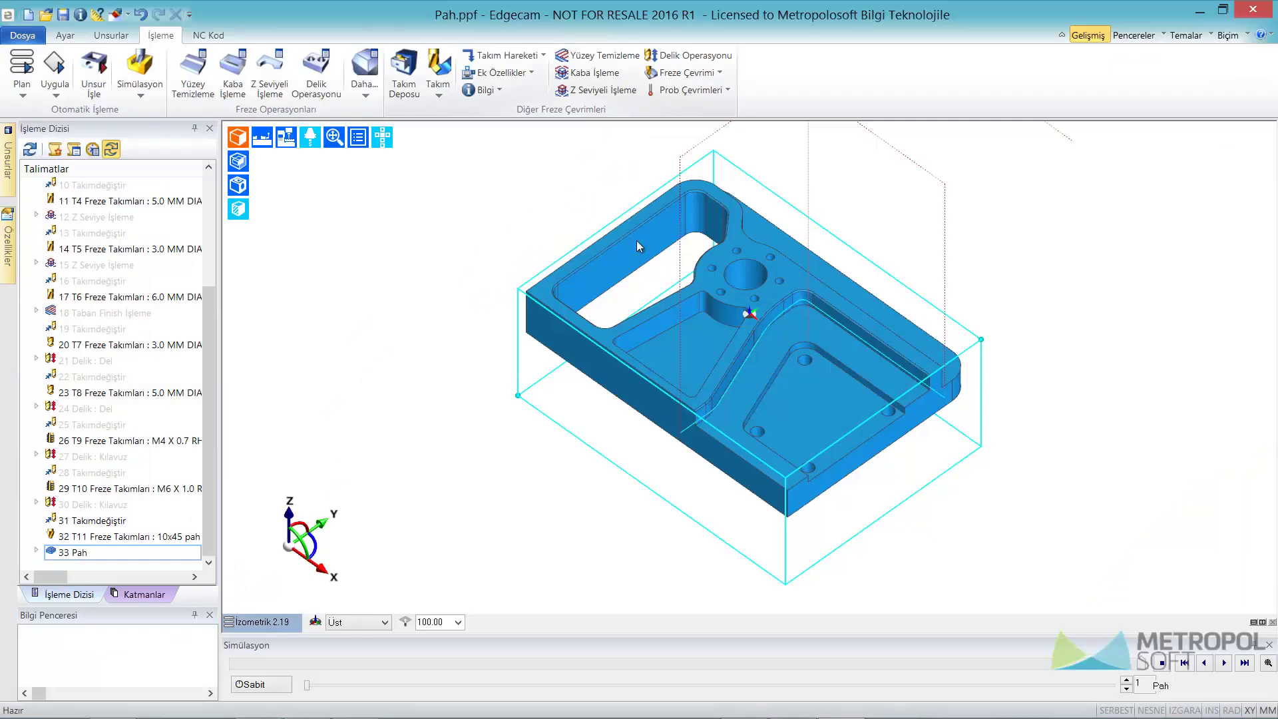
scroll(634, 245, up, 5)
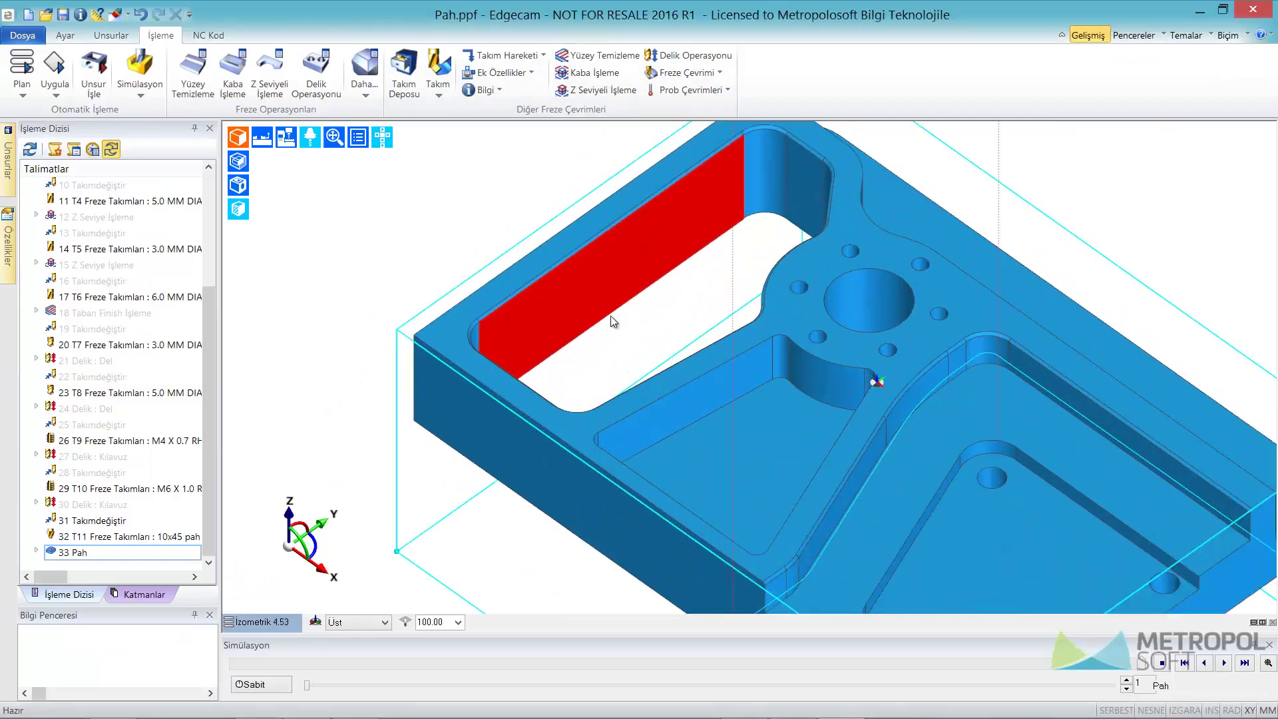
Start a new Pah chamfer cycle with start extension 0 and approach entry radius 2.
scroll(614, 322, down, 3)
scroll(603, 297, down, 3)
click(685, 72)
click(705, 226)
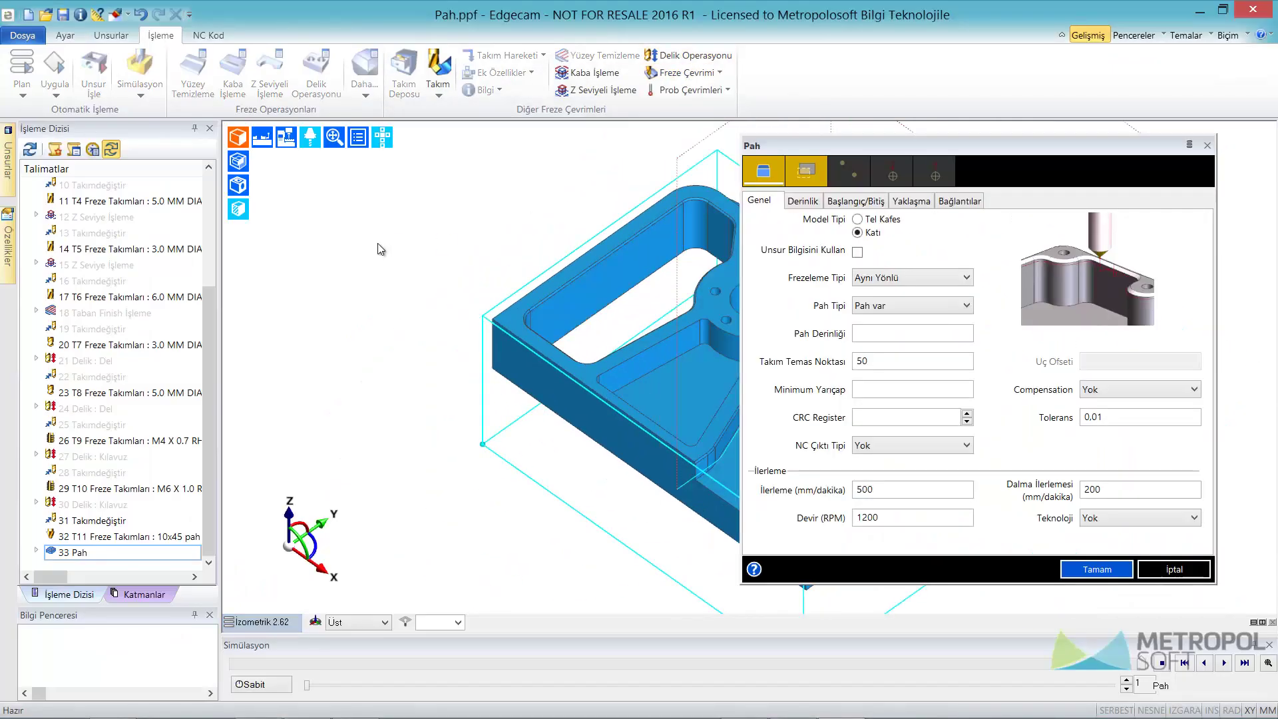
click(805, 201)
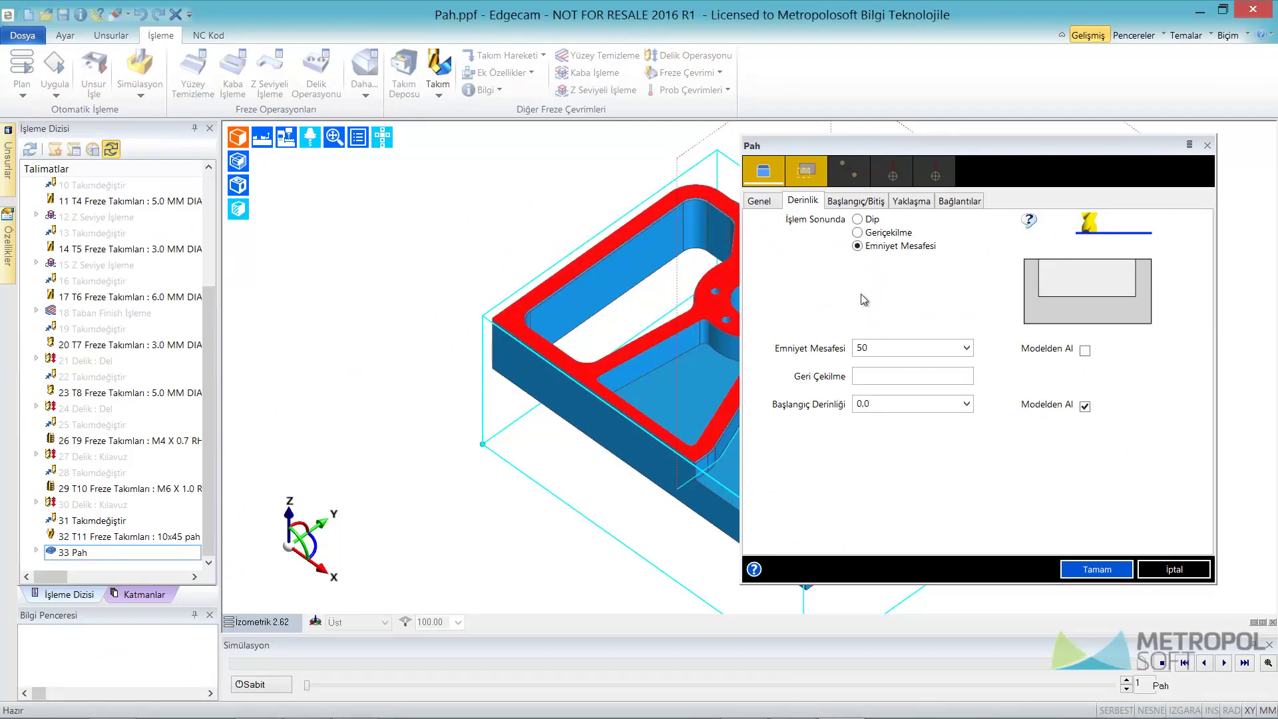
key(ctrl+Tab)
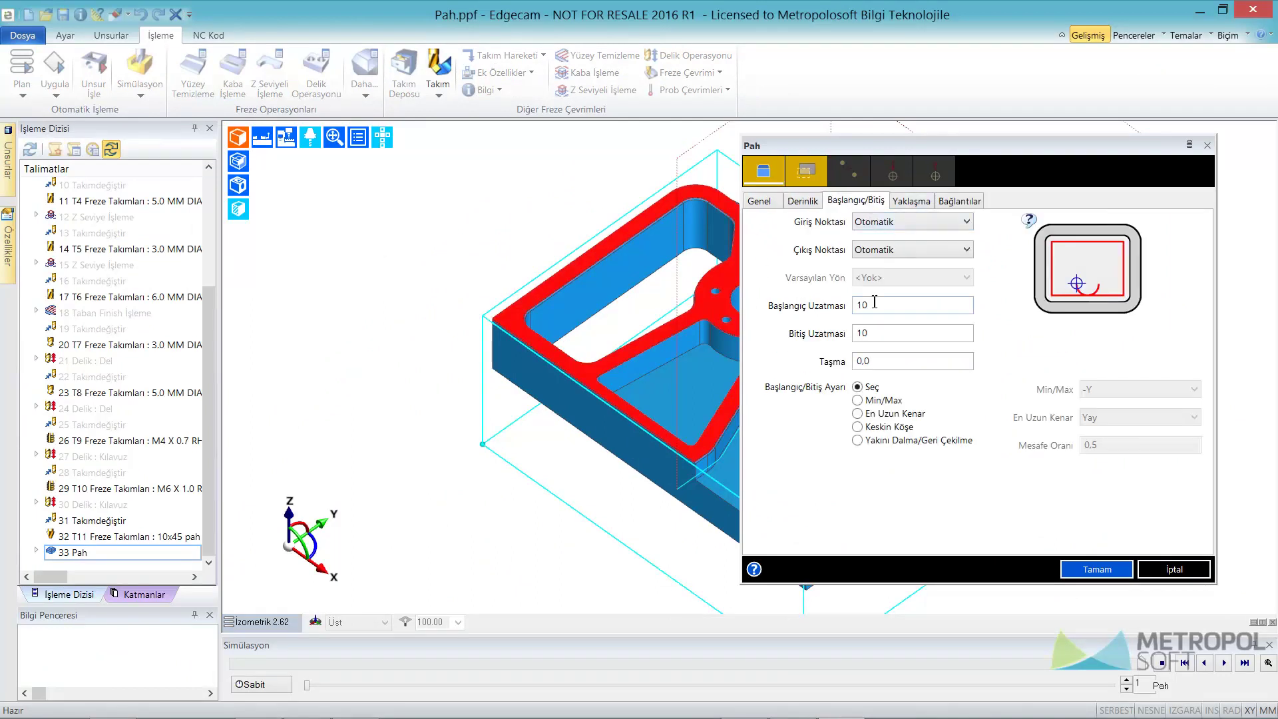
click(881, 303)
key(Tab)
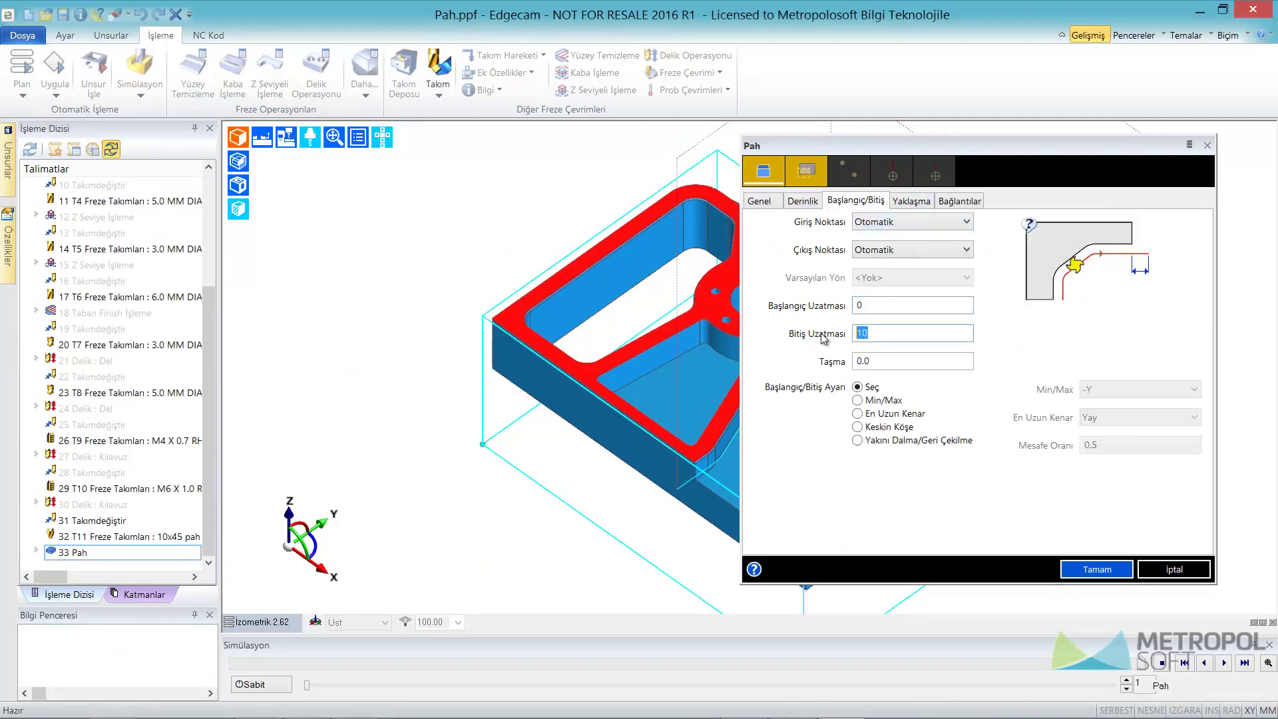
click(911, 201)
click(885, 378)
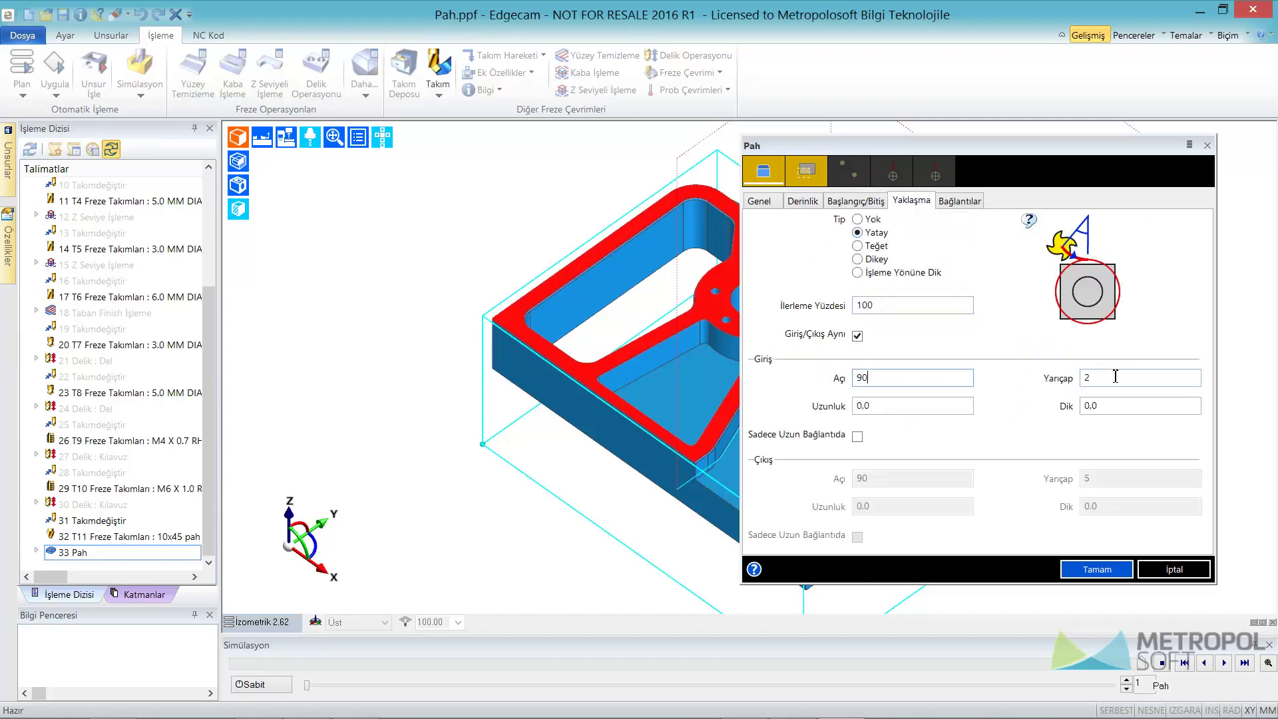
Chain the rectangular pocket's edge, re-pick the start point in Top view, and create 34 Pah.
click(1097, 569)
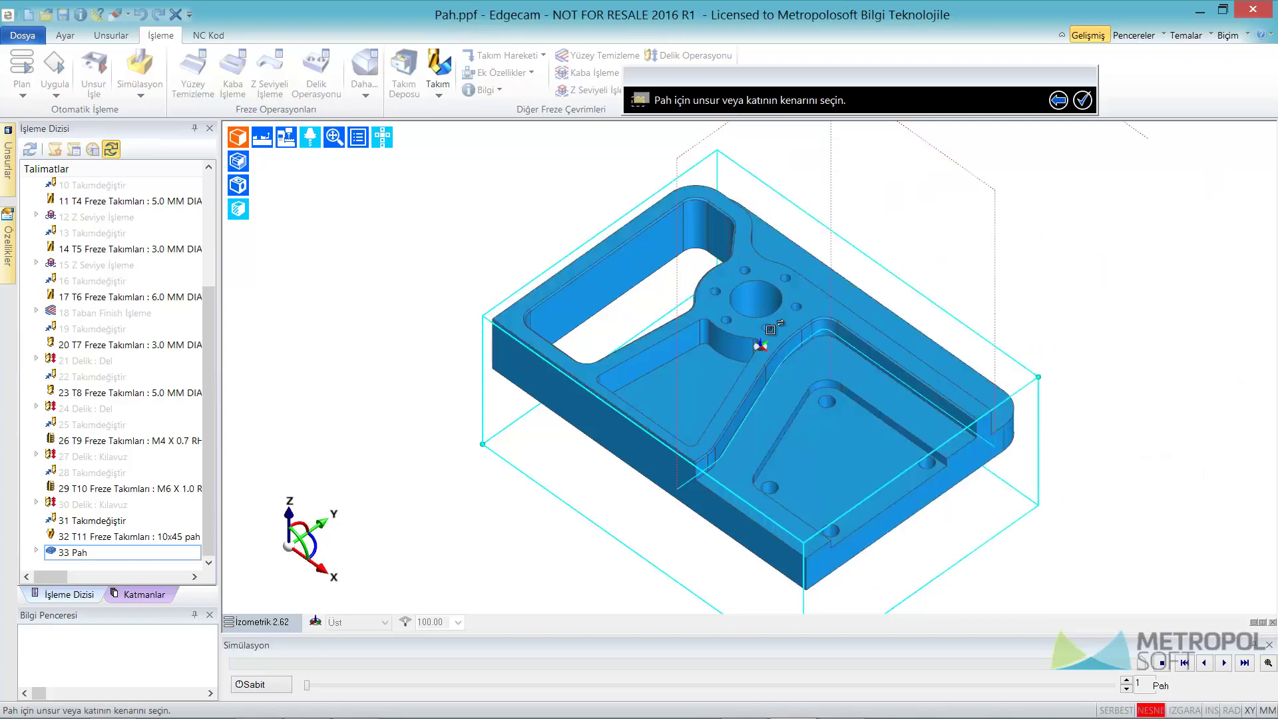
click(744, 228)
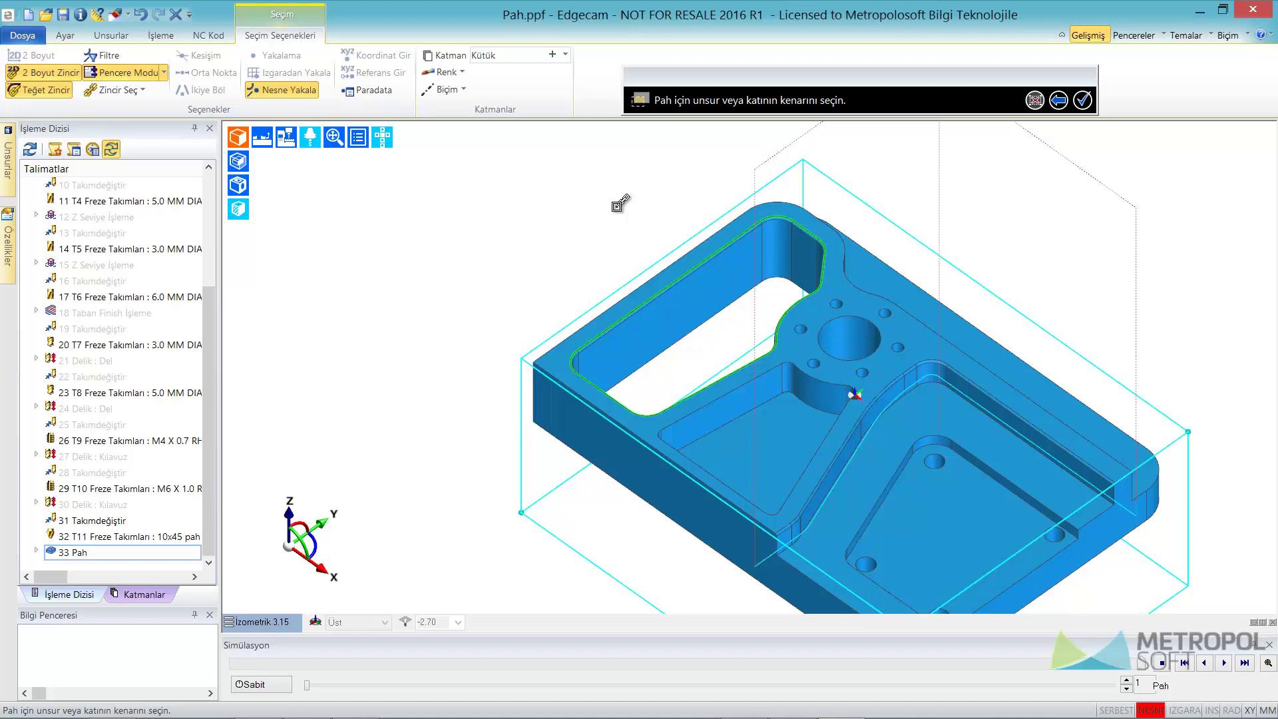
right_click(617, 207)
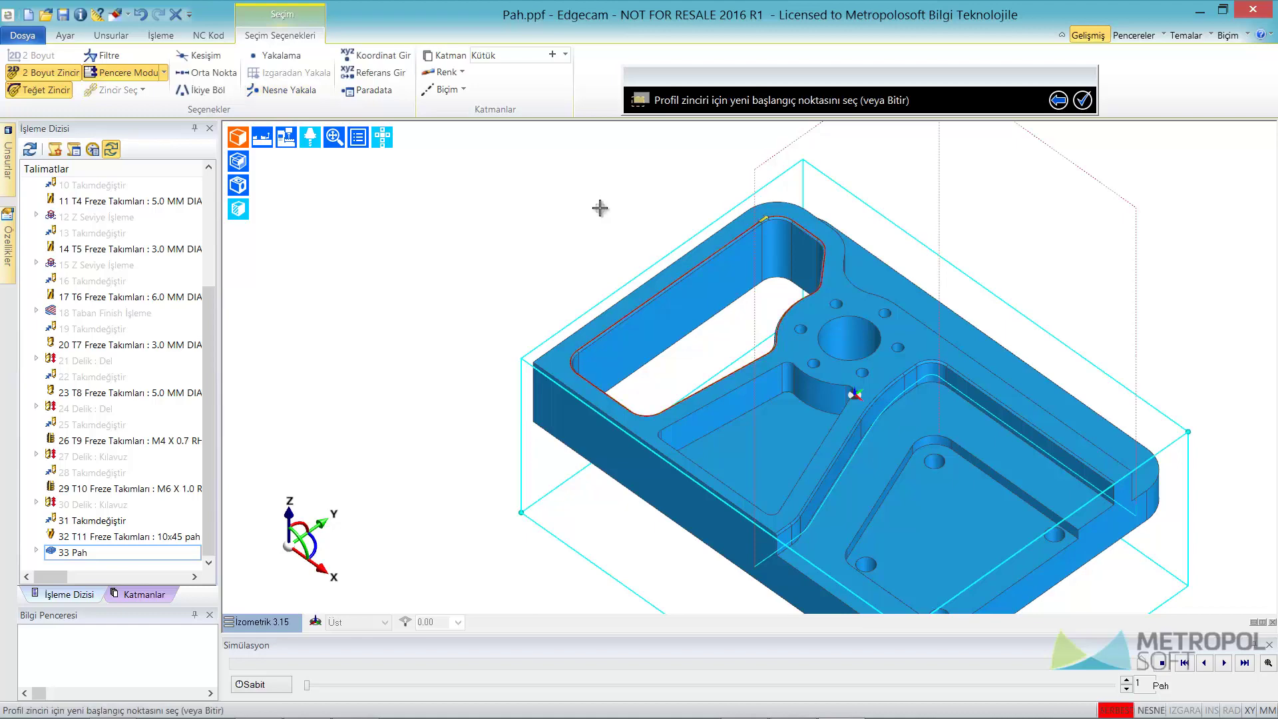
click(383, 159)
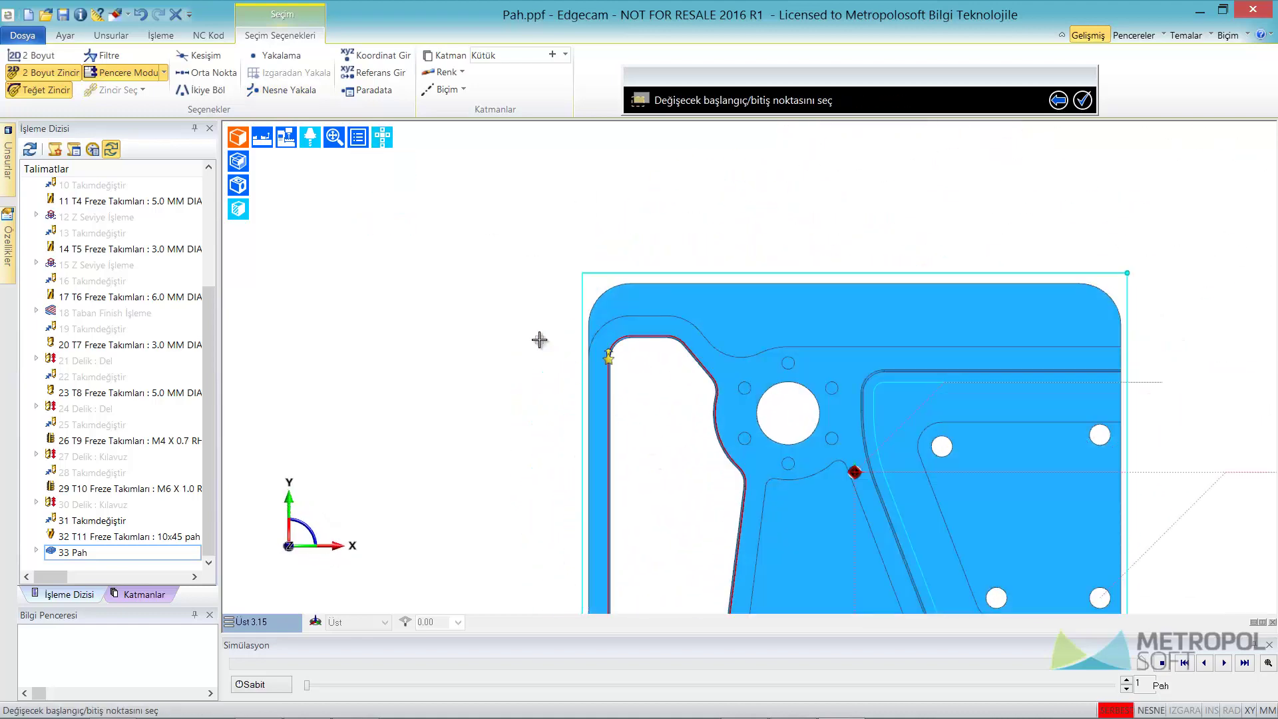
right_click(539, 341)
click(404, 161)
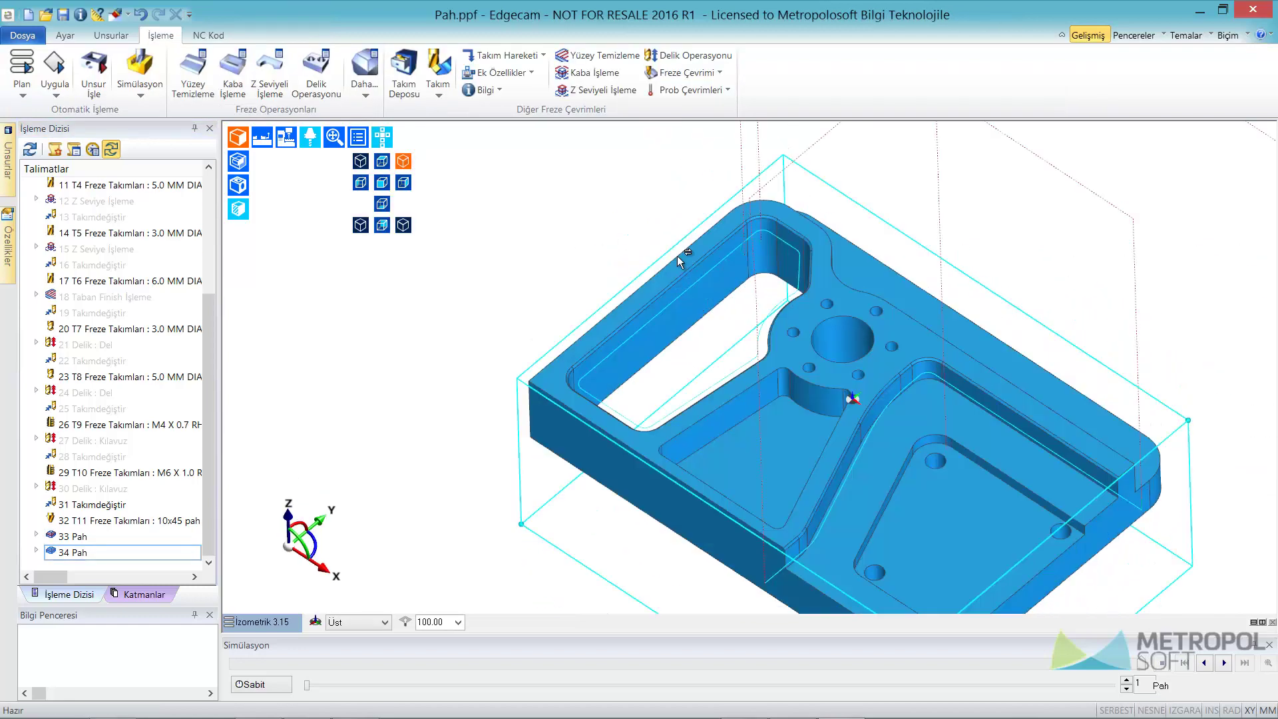
scroll(677, 256, up, 3)
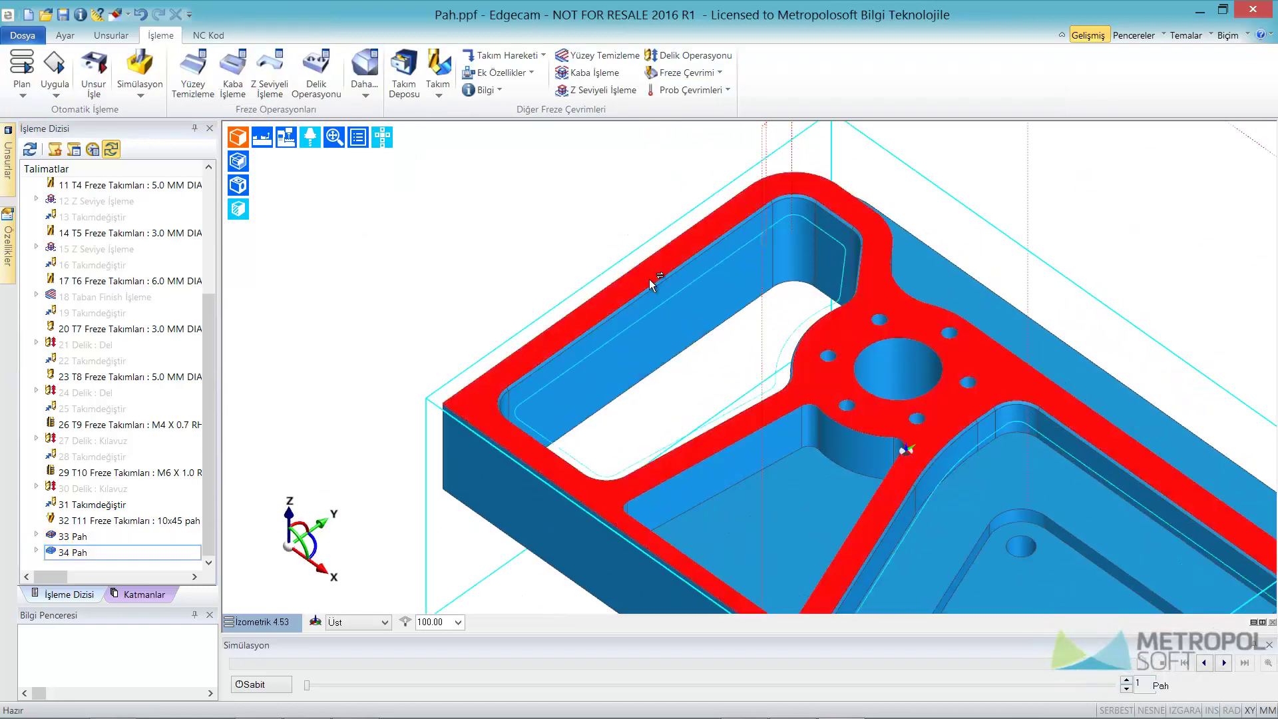
Make 34 Pah start on the longest straight edge at ratio 0.5 and regenerate its toolpath.
click(729, 260)
right_click(750, 206)
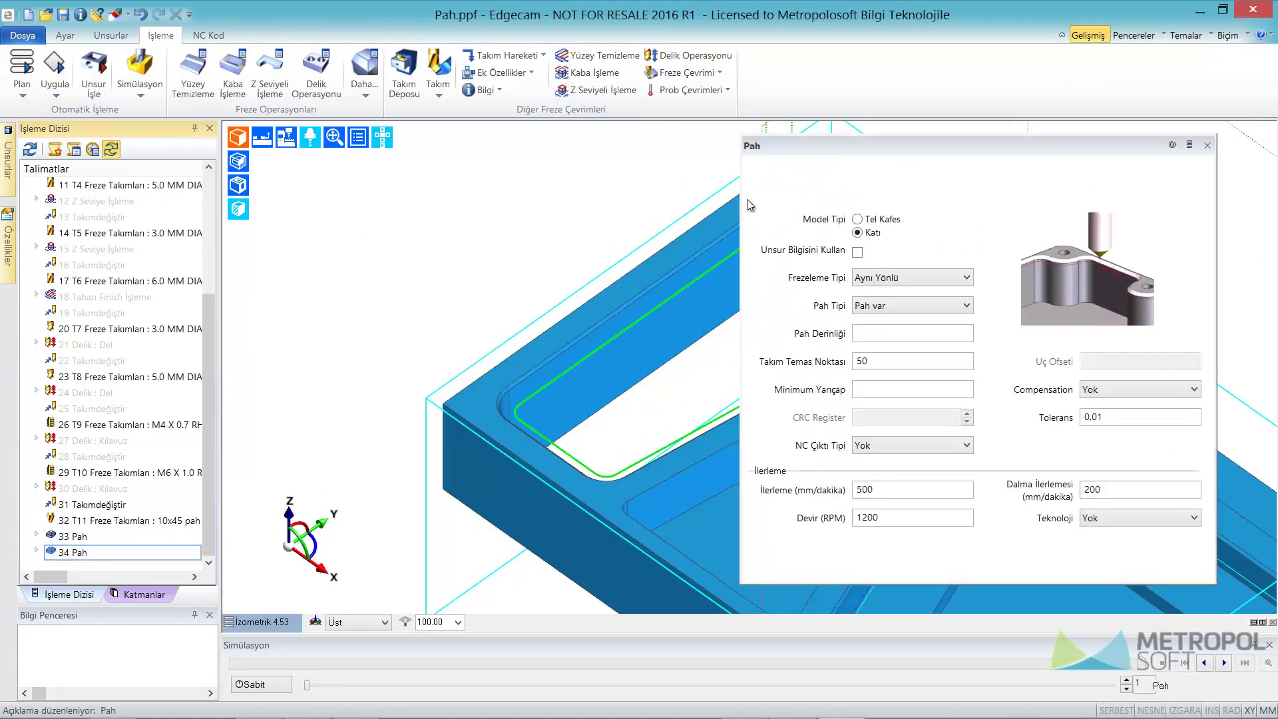
click(856, 200)
click(879, 414)
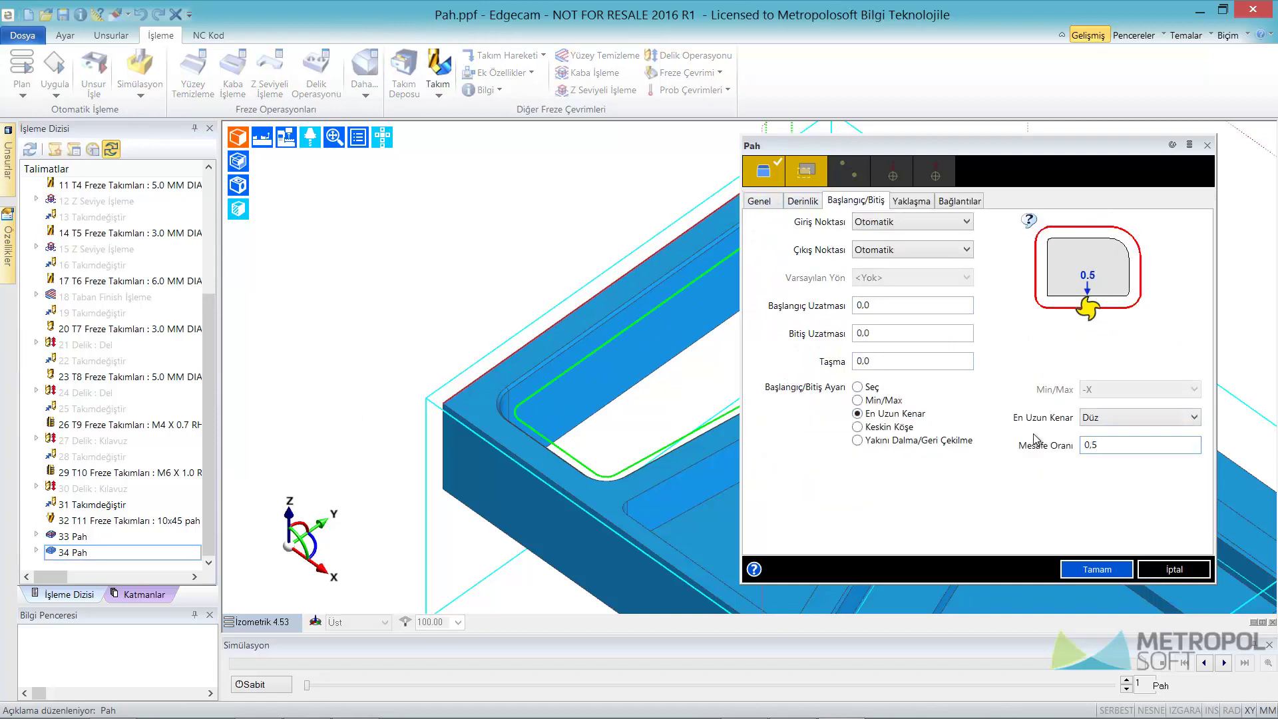
click(1097, 570)
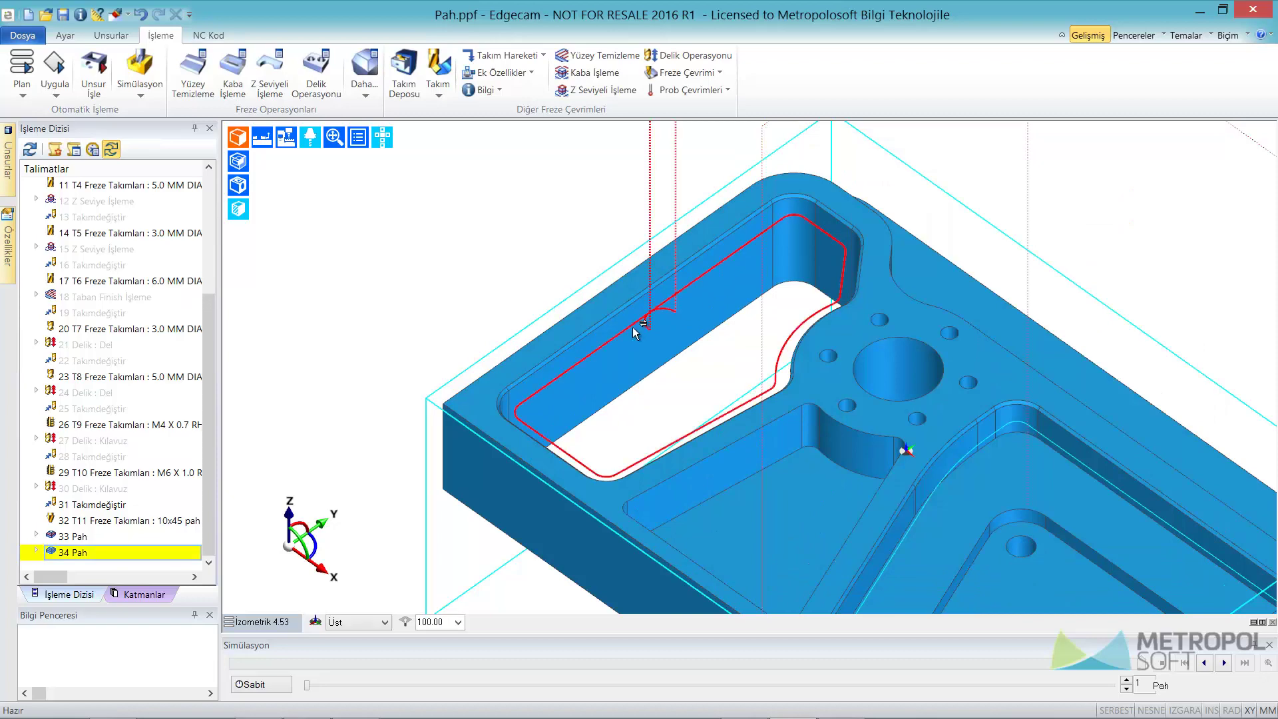
right_click(118, 550)
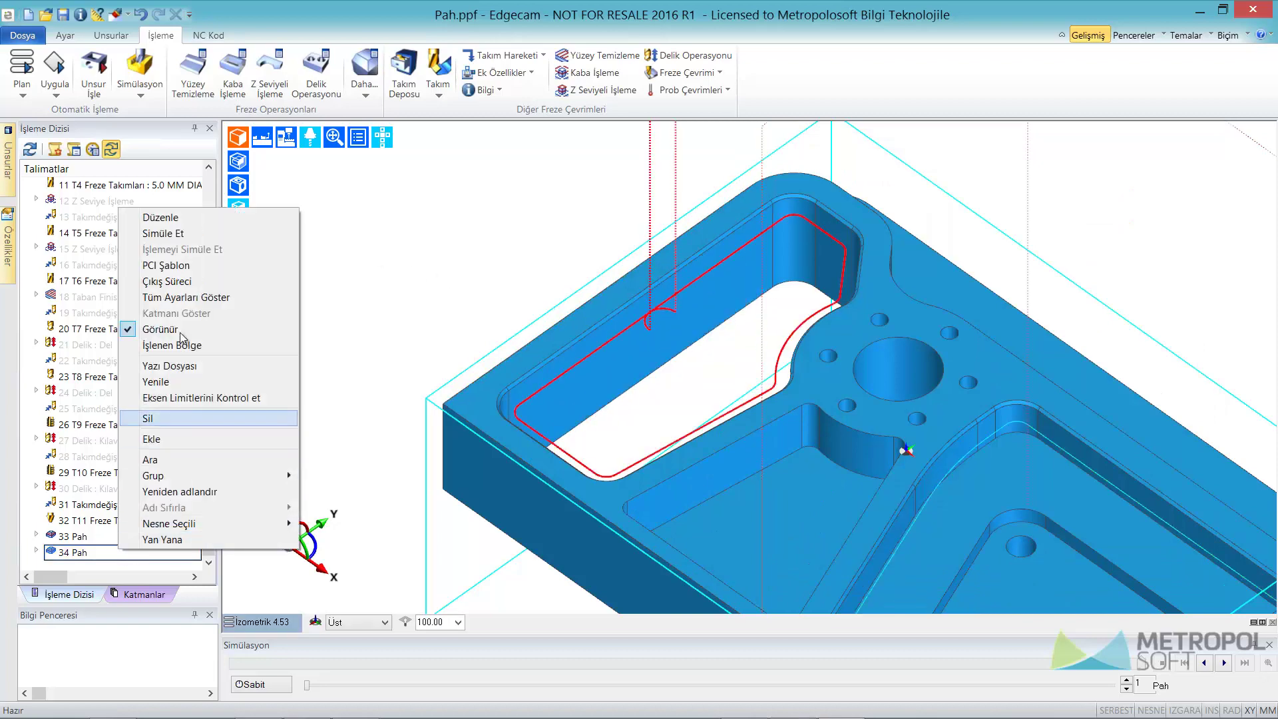
Simulate 34 Pah, scrubbing the slider to watch the tool cut the pocket edge.
click(175, 236)
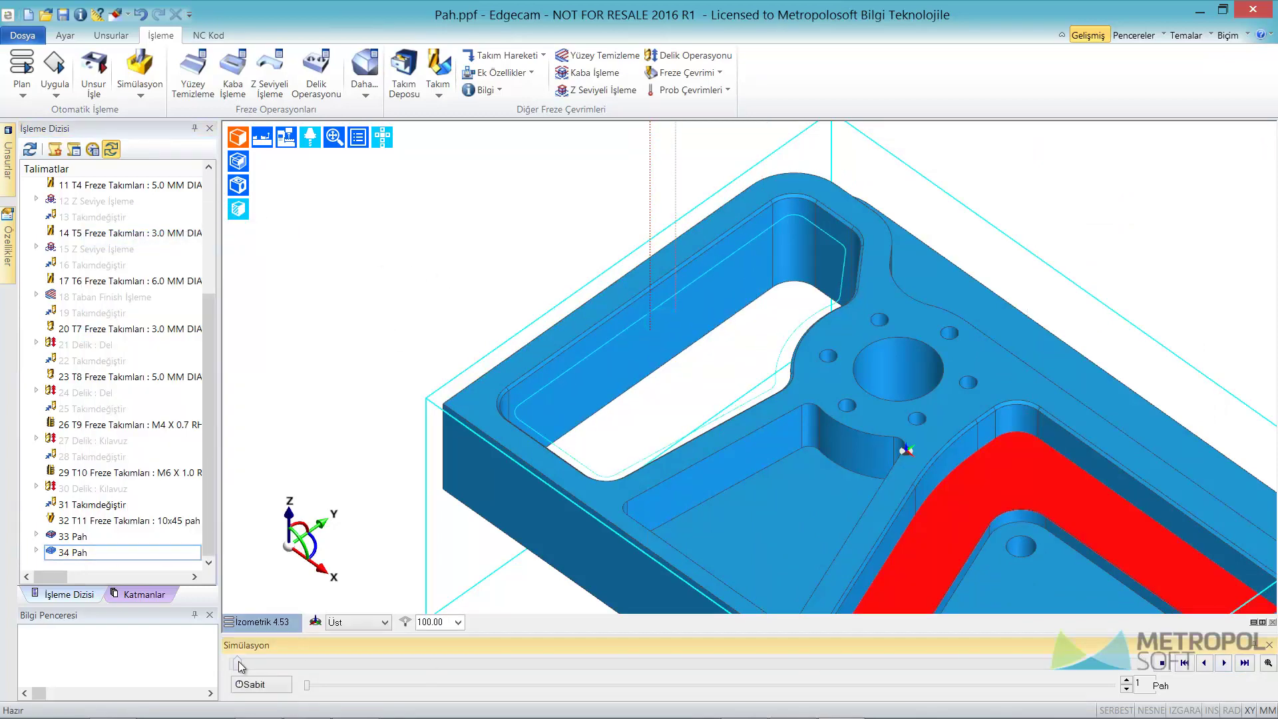
drag(239, 662, 359, 662)
middle_drag(653, 426, 577, 345)
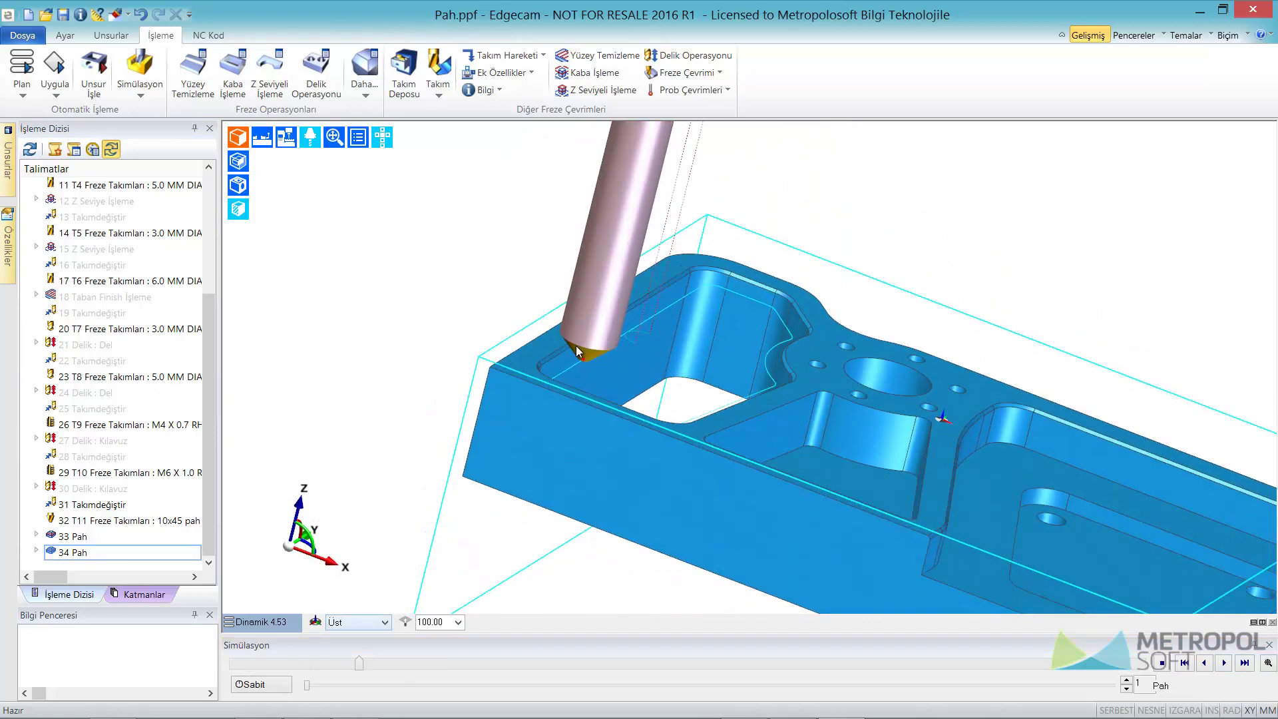
scroll(577, 346, up, 3)
scroll(610, 393, up, 3)
scroll(619, 386, up, 3)
scroll(624, 382, up, 3)
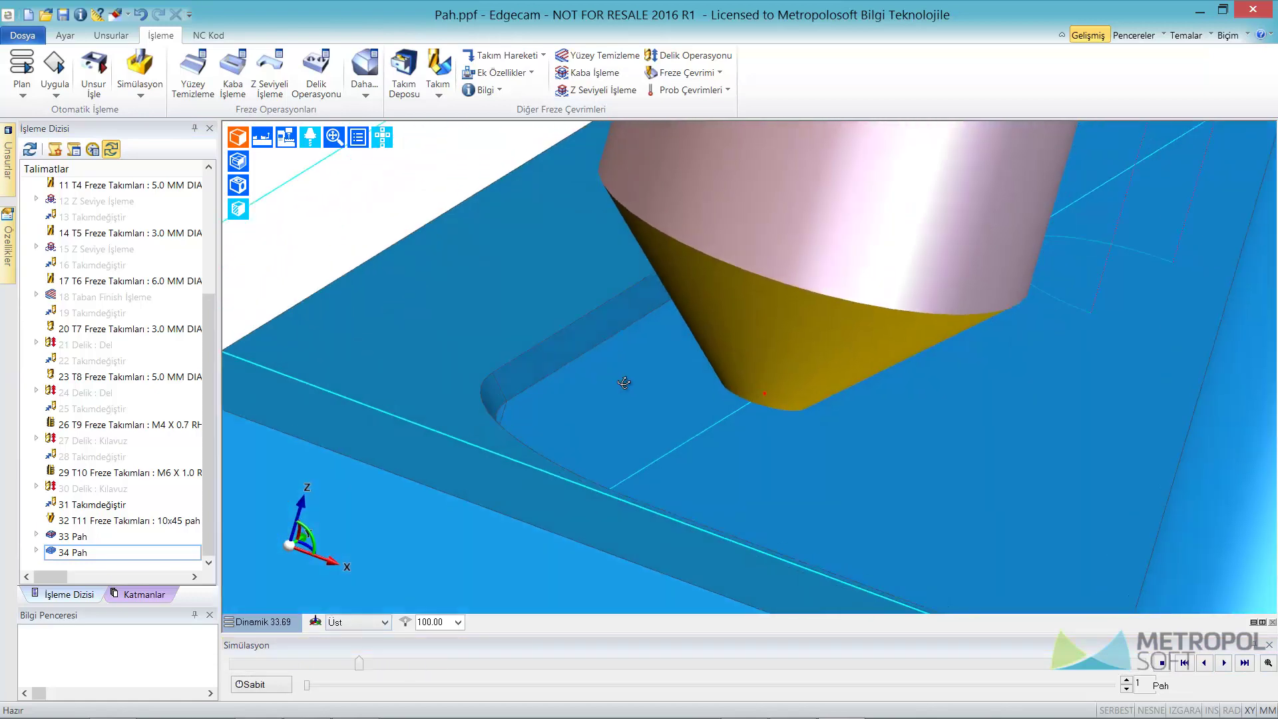
scroll(624, 382, down, 1)
Fit the part to the window and return to the isometric view.
key(ctrl+f)
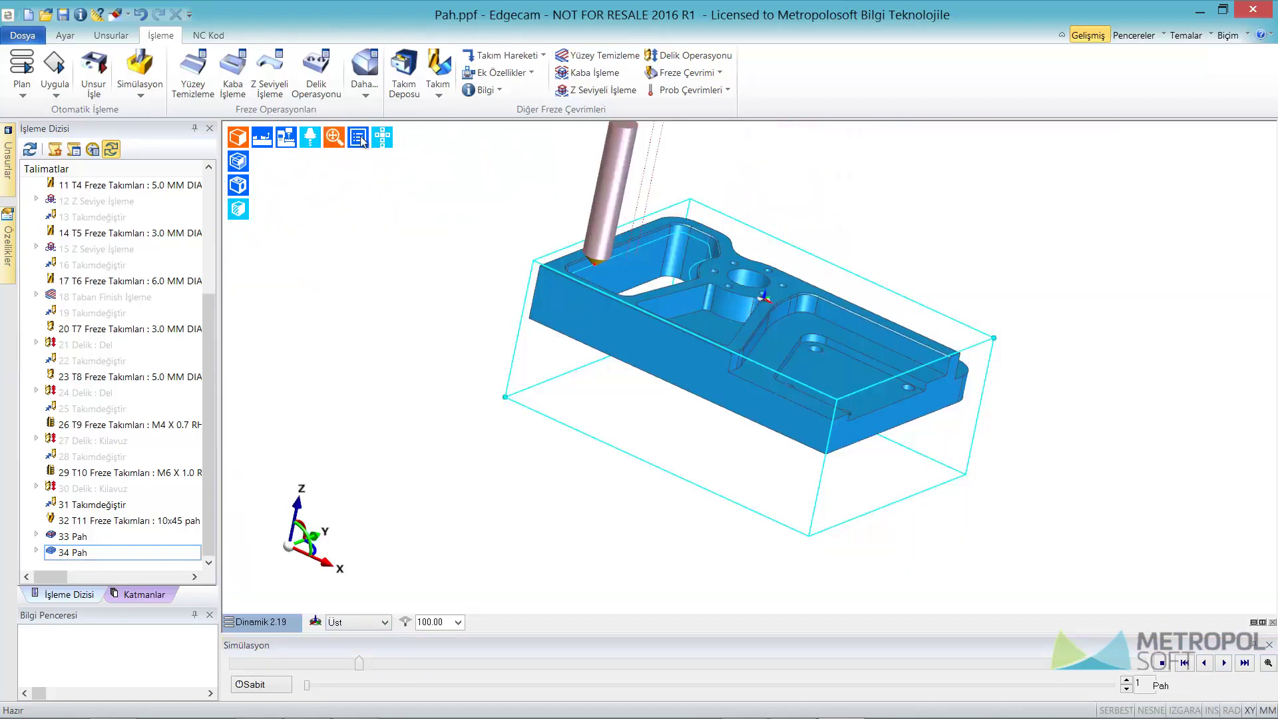
click(381, 138)
click(410, 167)
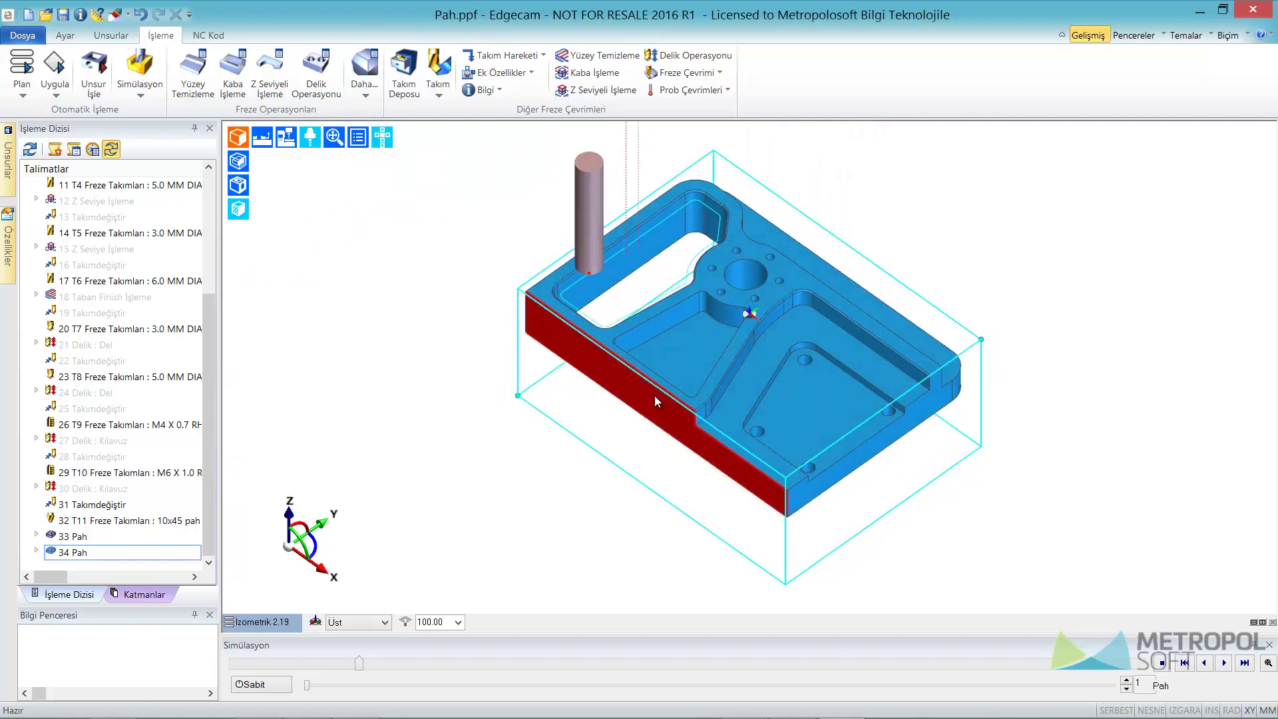
scroll(726, 349, up, 2)
scroll(769, 324, up, 2)
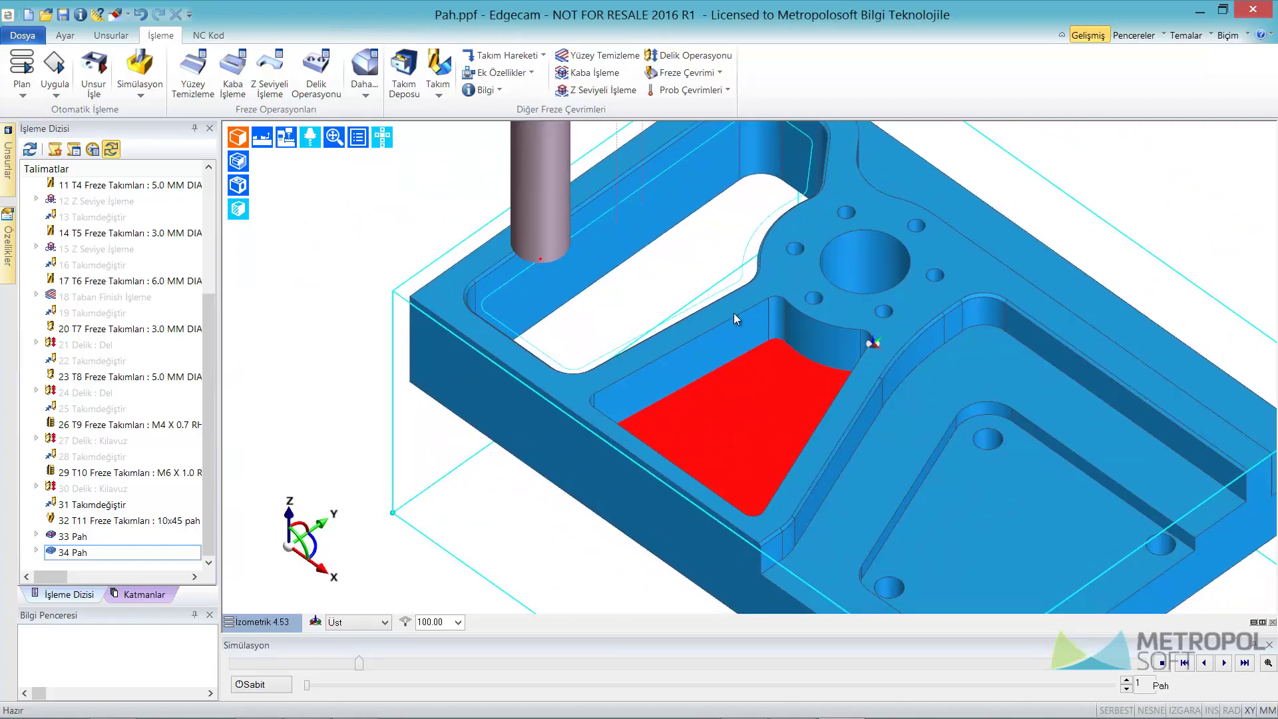
Start a new Pah cycle with chamfer depth 1 and entry radius 3.
click(686, 72)
click(686, 244)
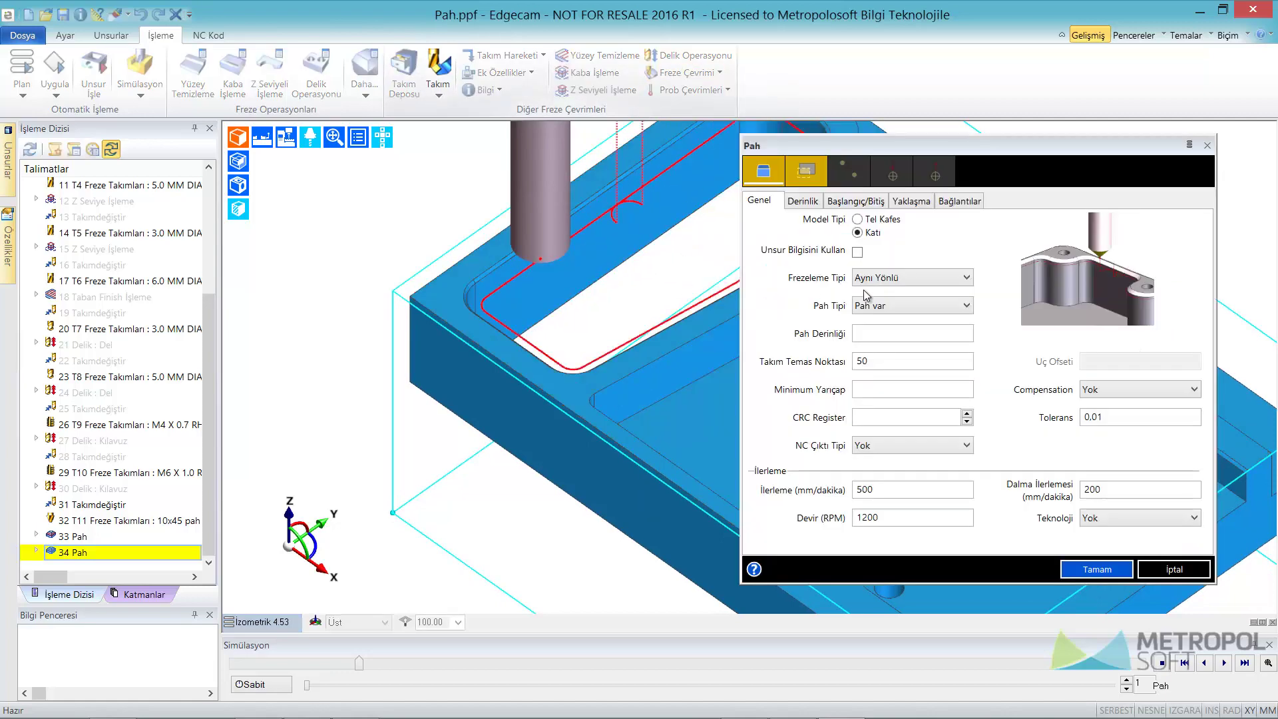
click(873, 305)
click(871, 336)
text(1)
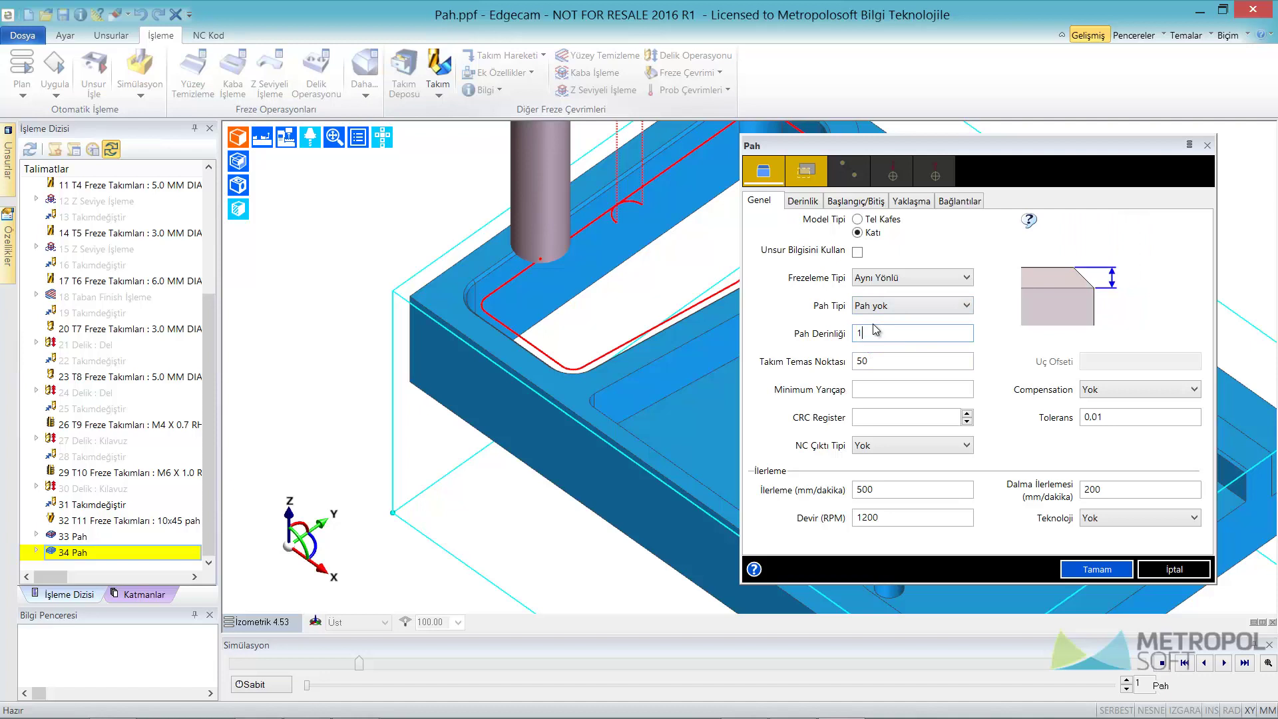
click(876, 203)
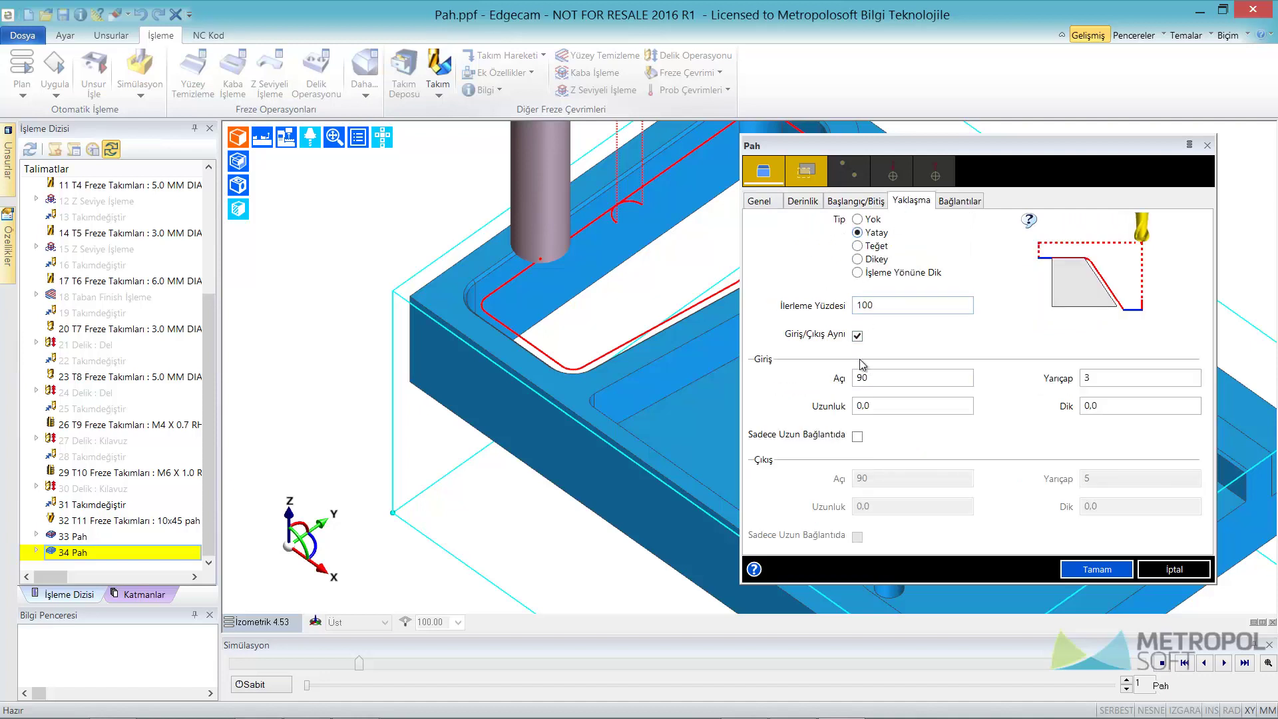
click(883, 378)
click(1106, 378)
click(1089, 570)
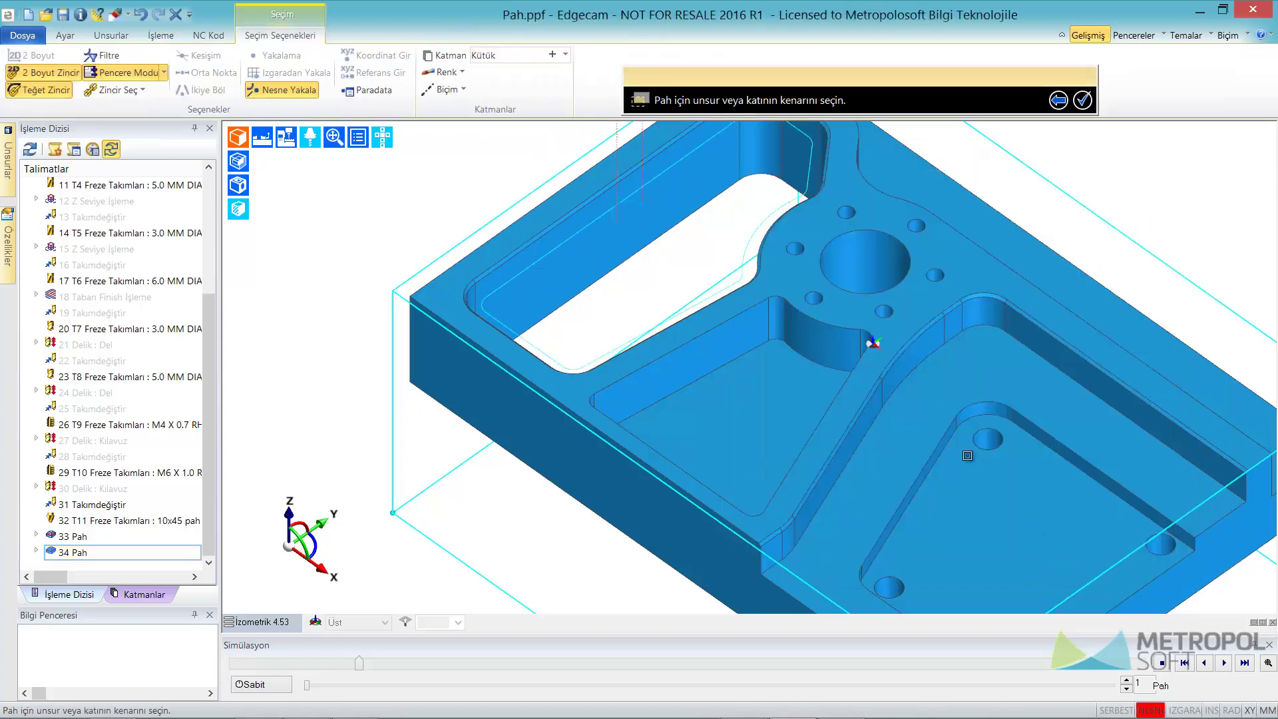
Chain the triangular pocket's edge to create the 35 Pah operation.
click(754, 311)
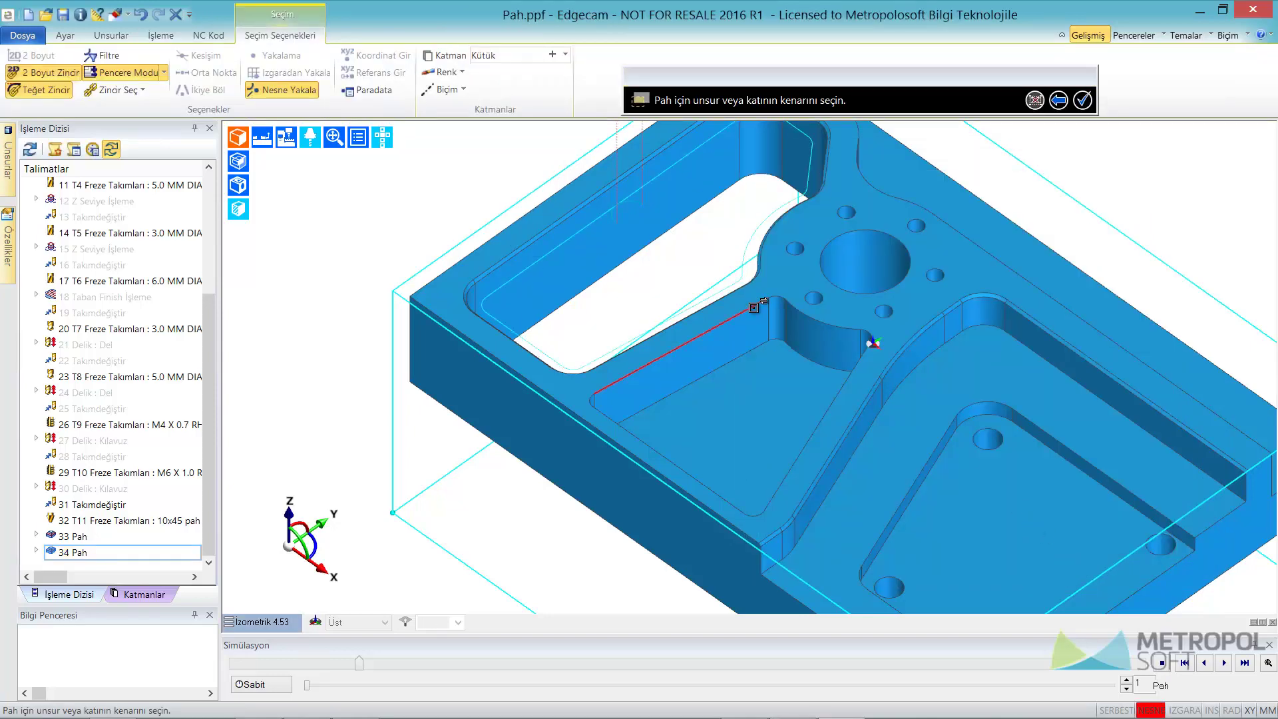
right_click(623, 279)
right_click(624, 279)
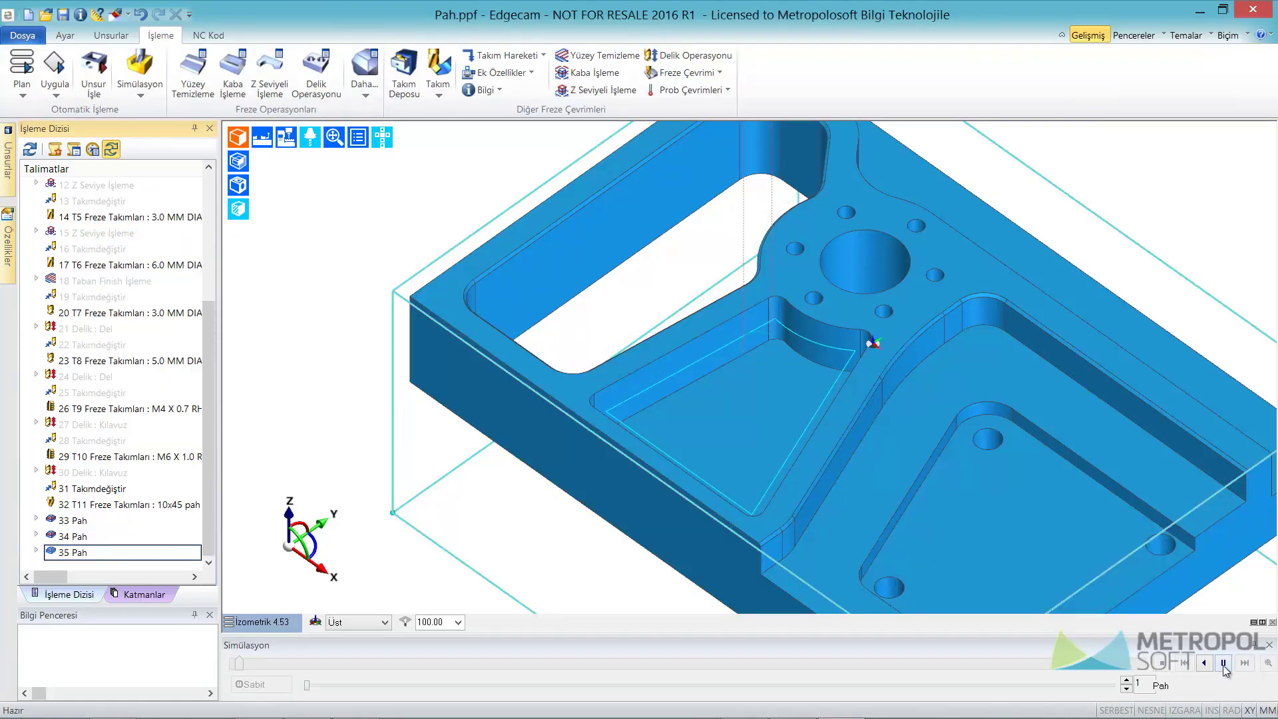
Preview the 35 Pah toolpath up close on the chamfered edge, then load the Simulator.
mouse_move(255, 663)
mouse_down()
mouse_move(486, 664)
mouse_move(371, 663)
mouse_up()
middle_drag(599, 400, 749, 306)
scroll(677, 332, up, 3)
scroll(821, 351, up, 3)
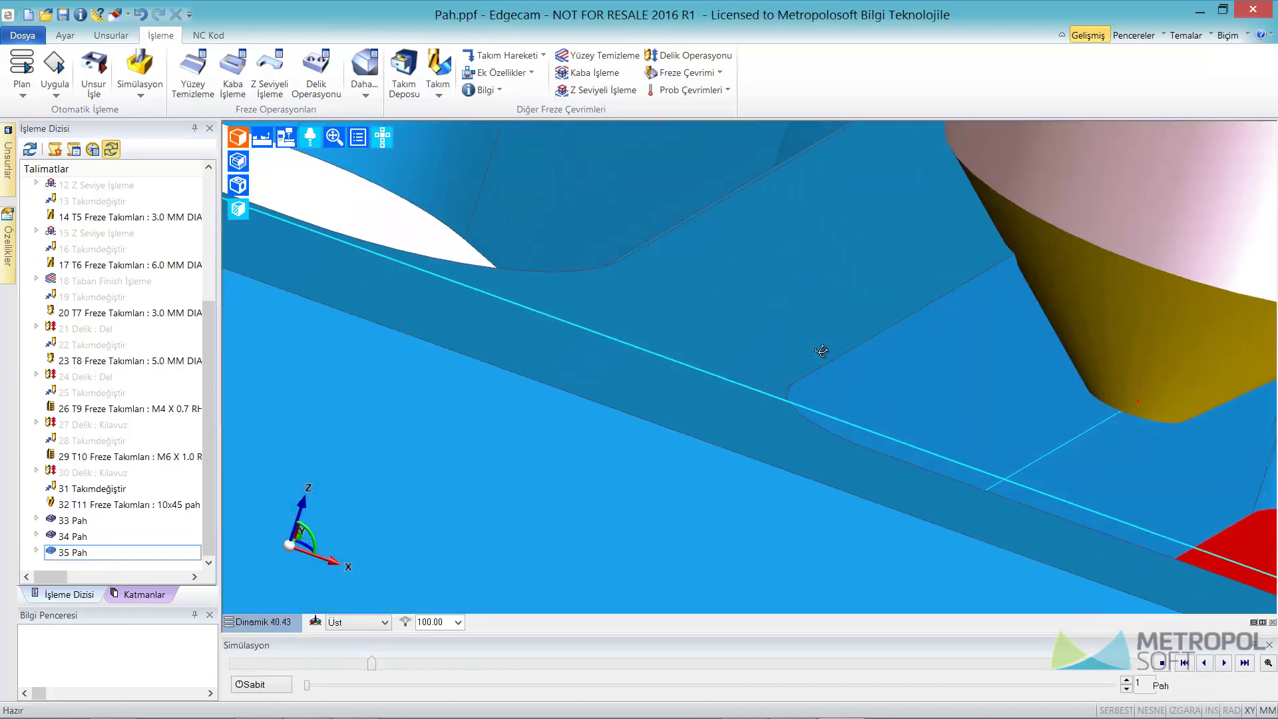
mouse_move(822, 351)
middle_down()
mouse_move(1036, 217)
mouse_move(885, 334)
mouse_move(956, 294)
mouse_move(794, 331)
middle_up()
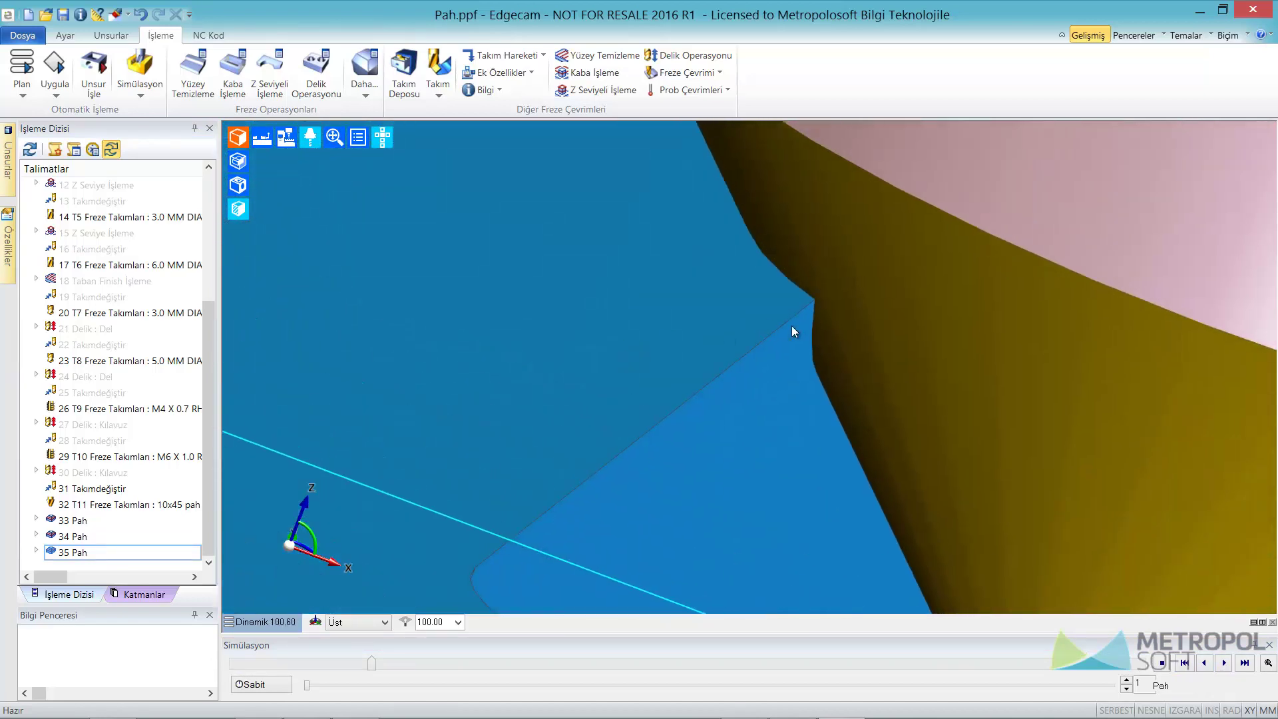
scroll(794, 331, up, 3)
scroll(666, 339, down, 5)
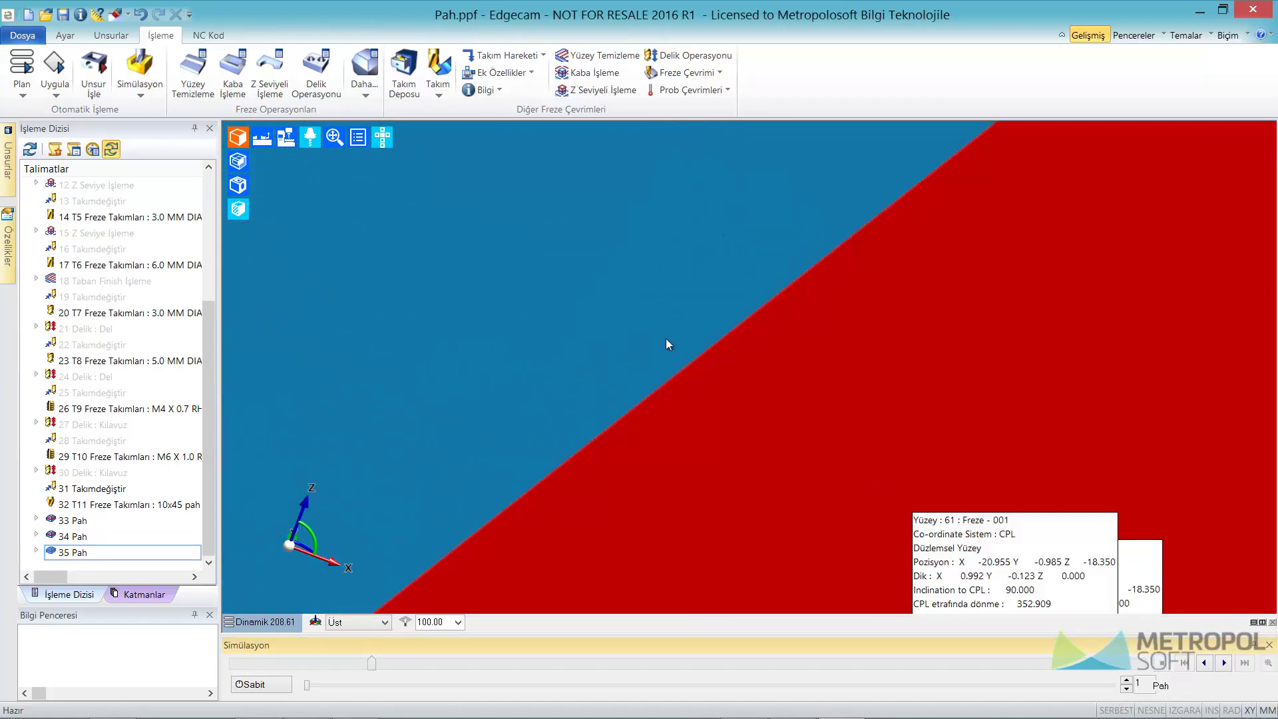
click(140, 70)
View the finished stock isometrically, toggling part and fixture display to inspect the chamfers.
scroll(456, 264, down, 2)
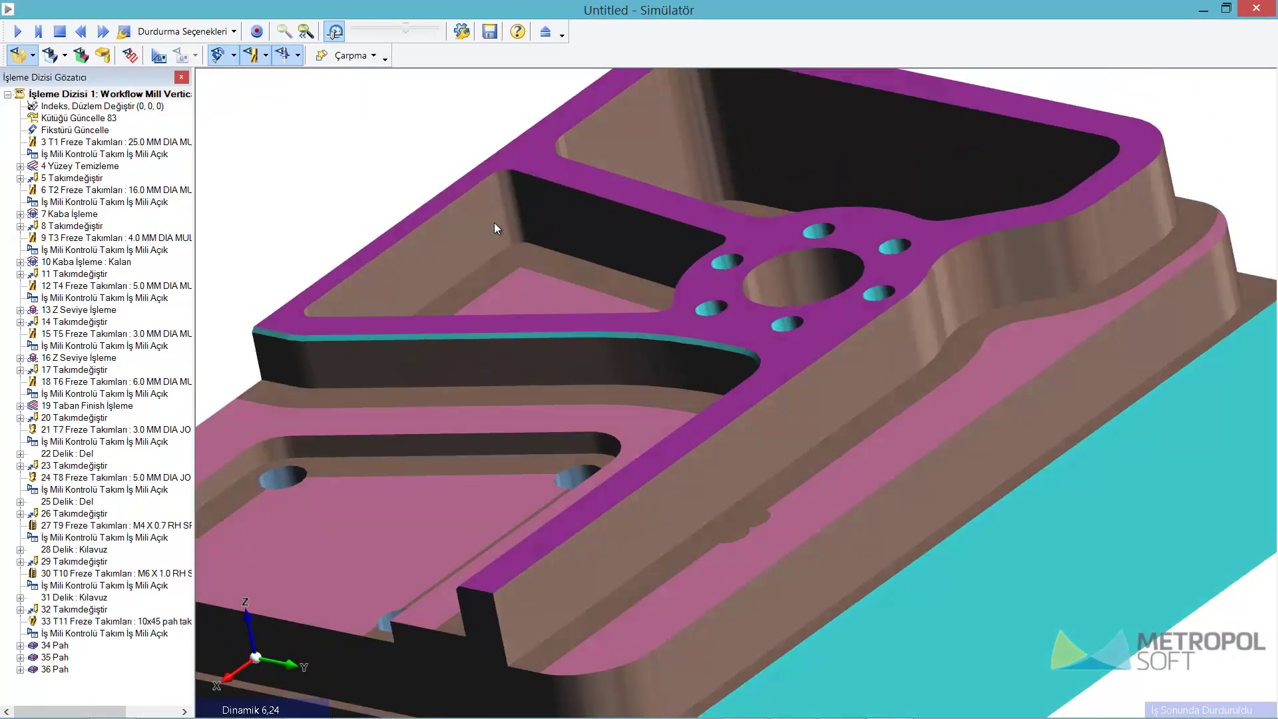
scroll(499, 229, down, 5)
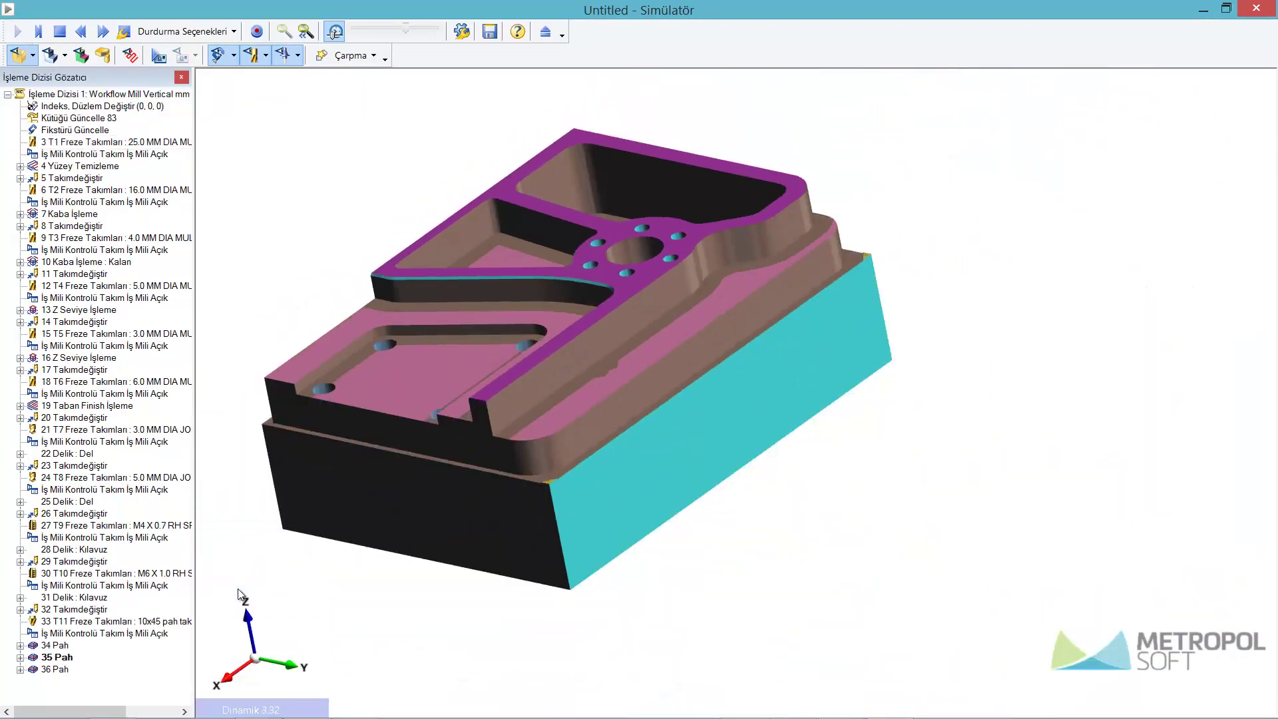
click(246, 701)
click(260, 659)
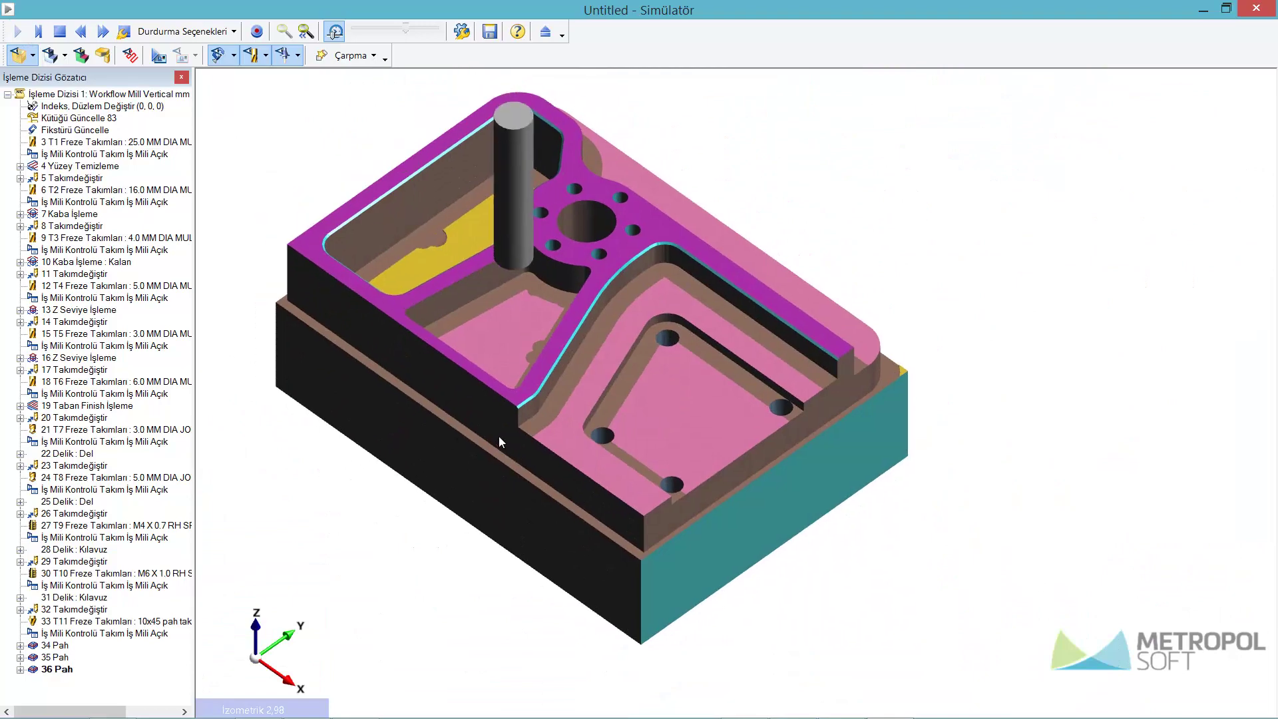
middle_drag(462, 380, 546, 265)
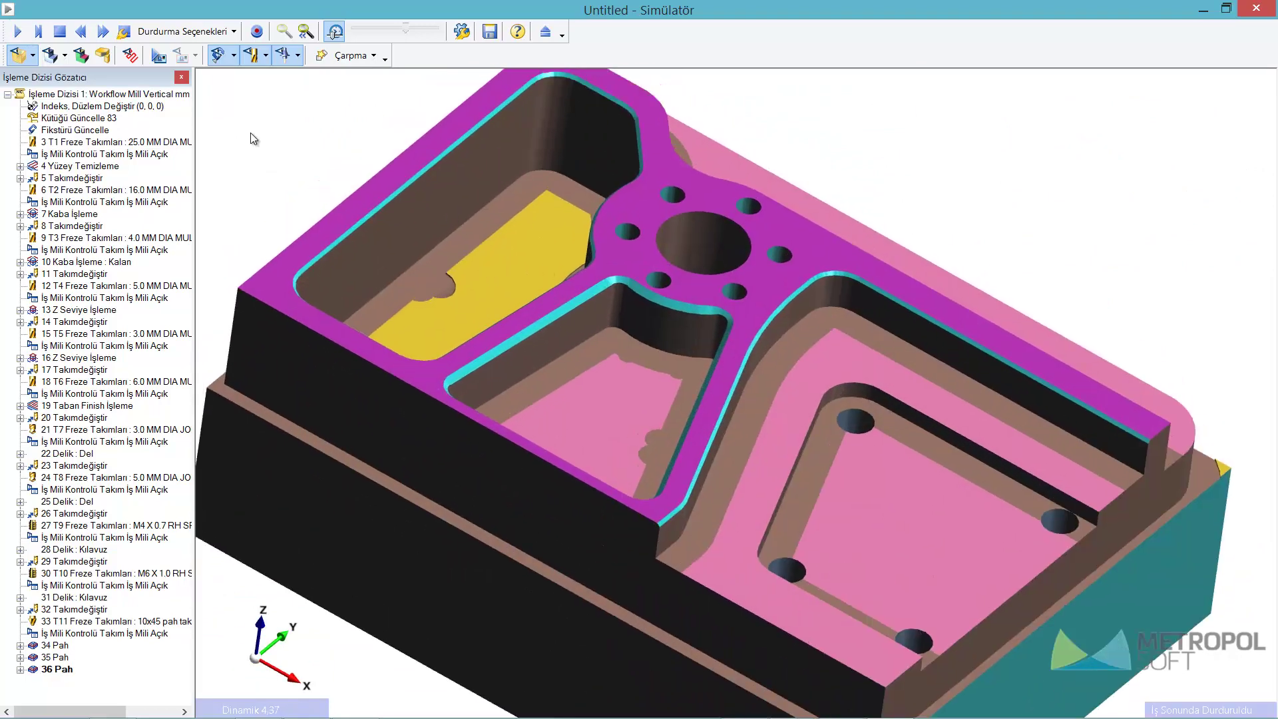
click(56, 59)
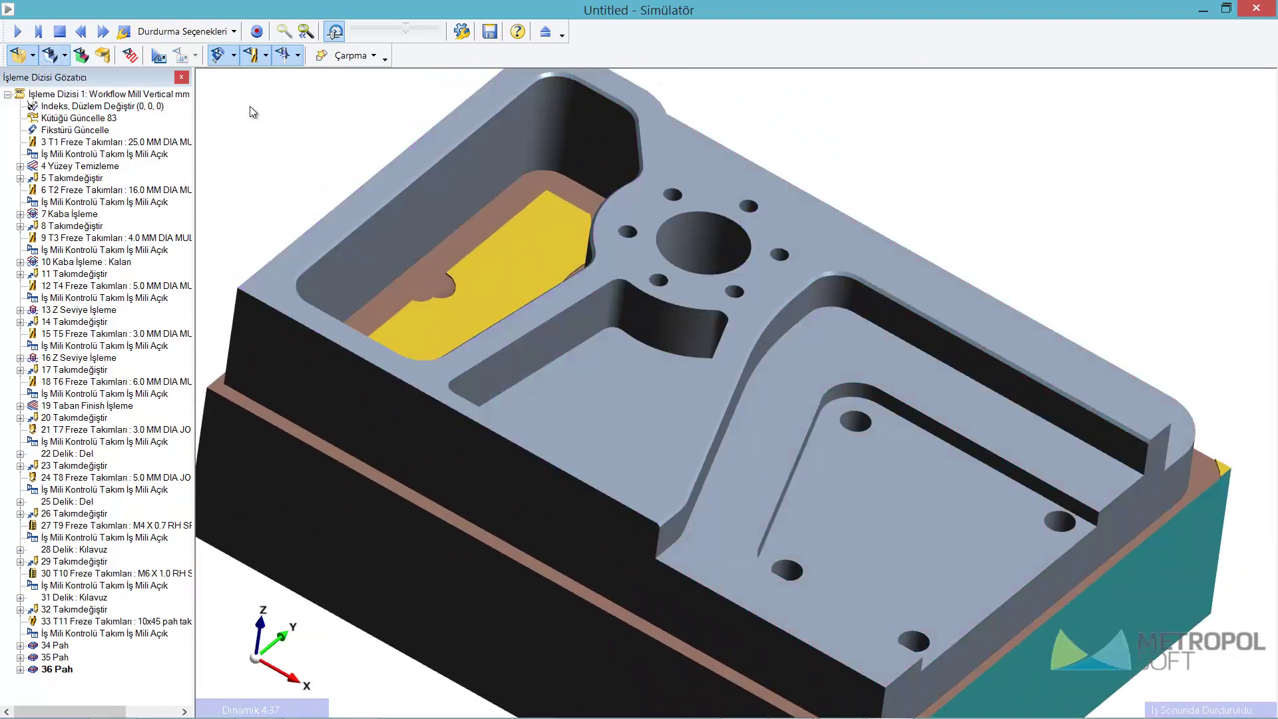
click(21, 57)
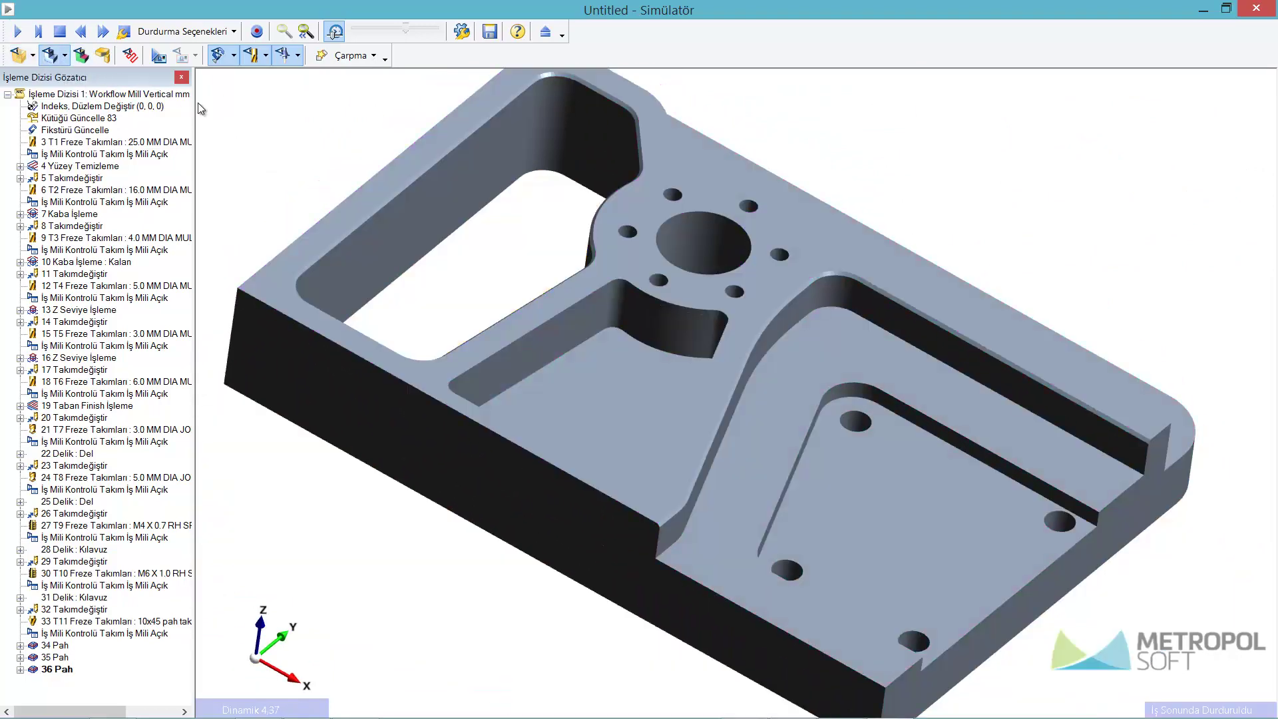
click(20, 56)
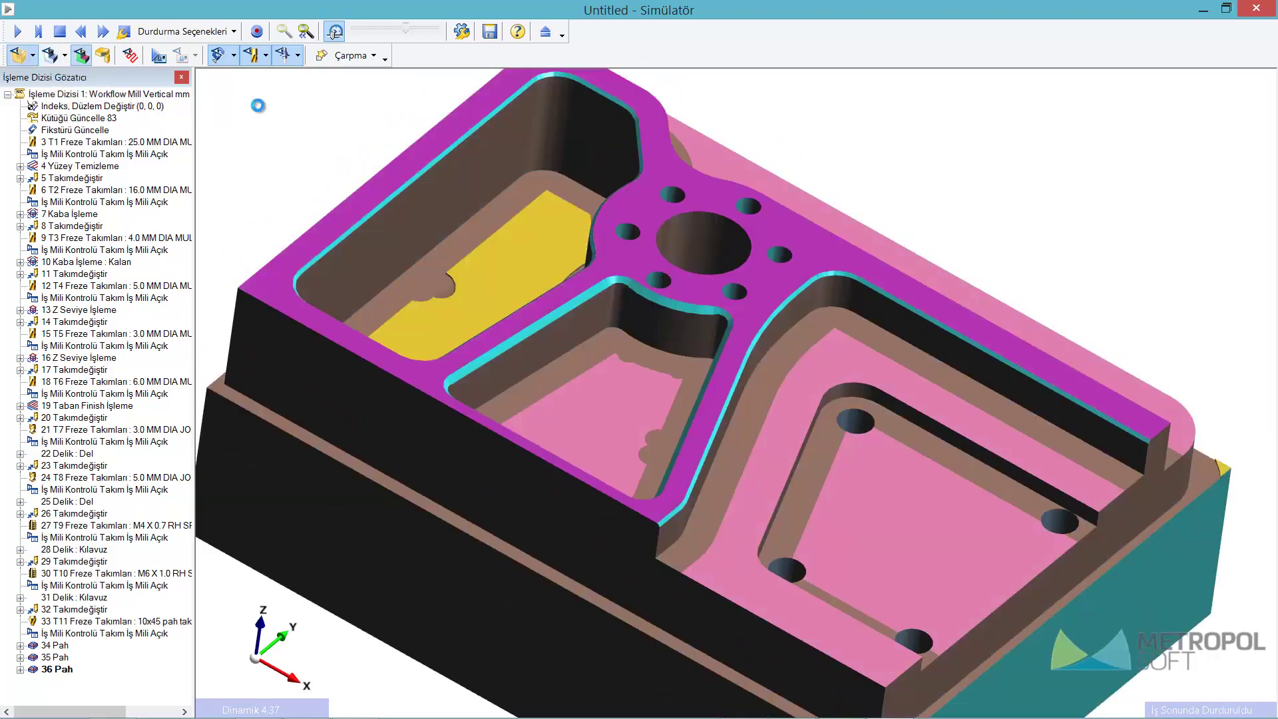